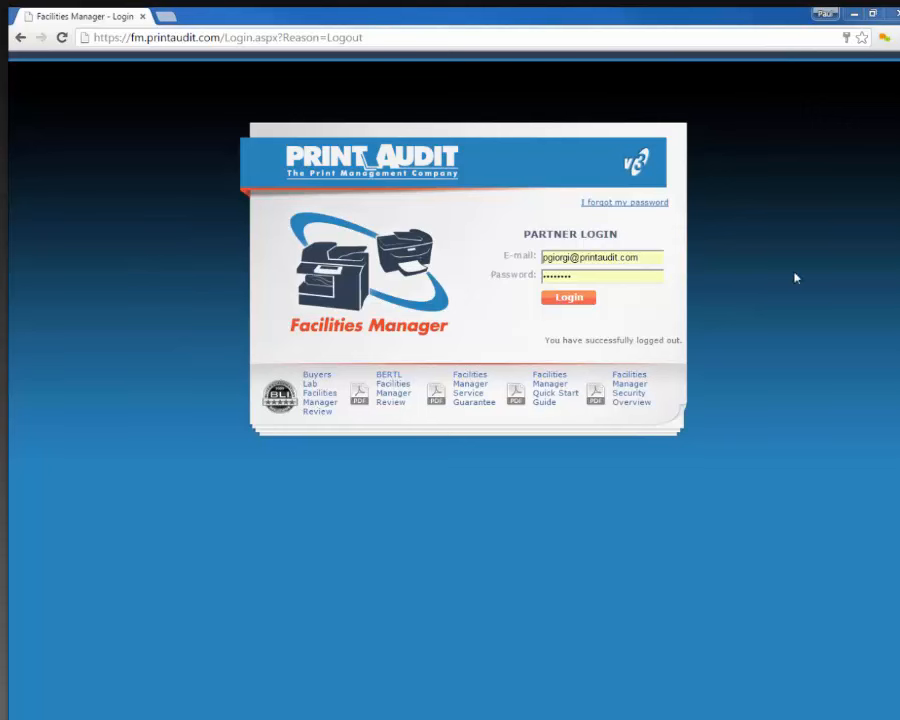
- Log in with the prefilled partner credentials and expand Excel Industries' Primary Site to list its devices
{"action": "left_click", "coordinate": [577, 300]}
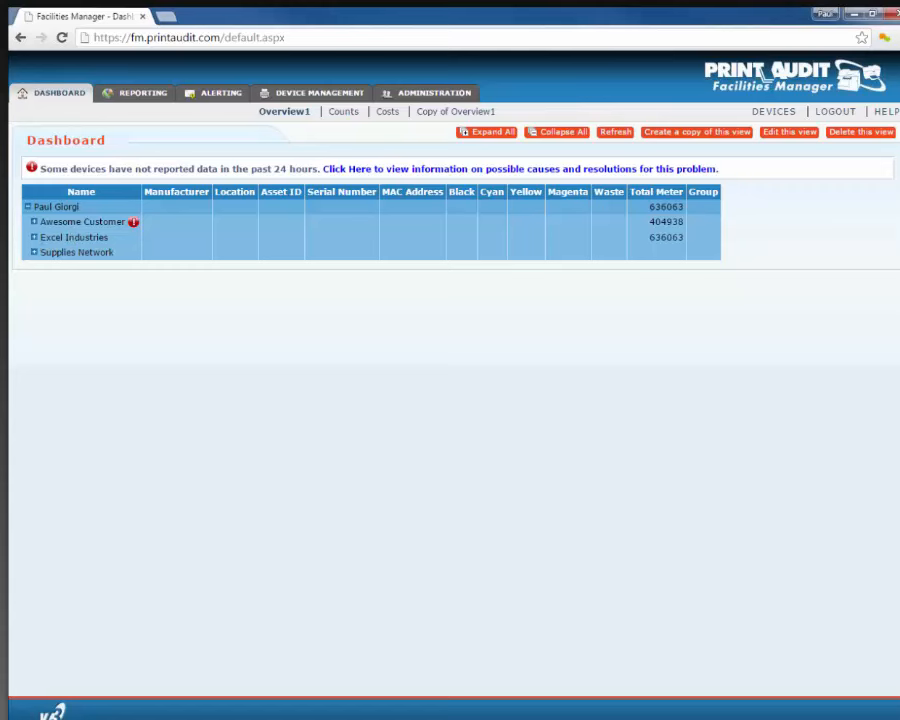
{"action": "left_click", "coordinate": [34, 237]}
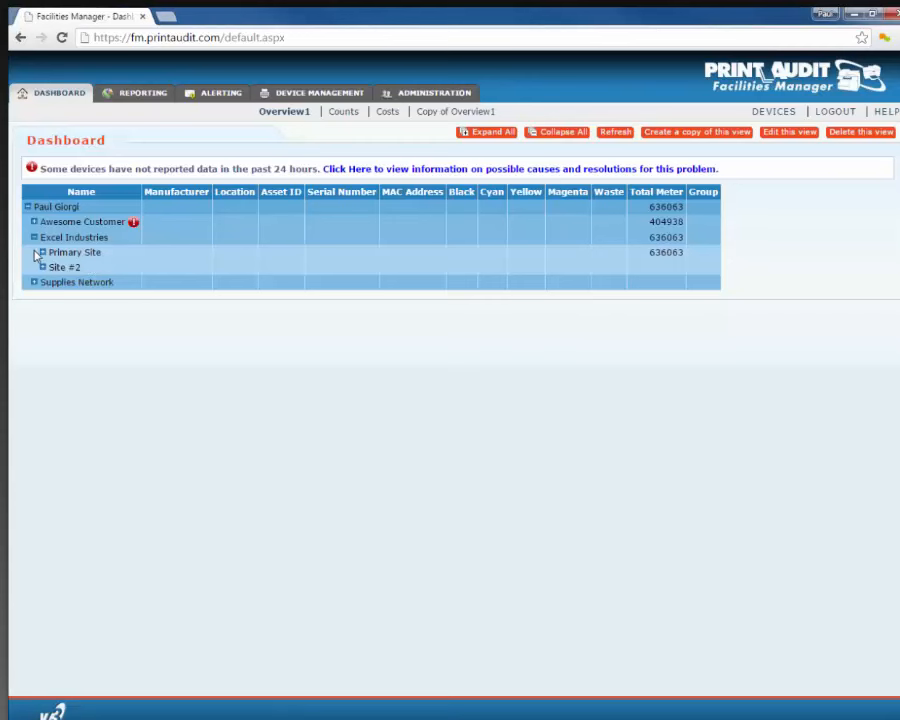
{"action": "left_click", "coordinate": [41, 253]}
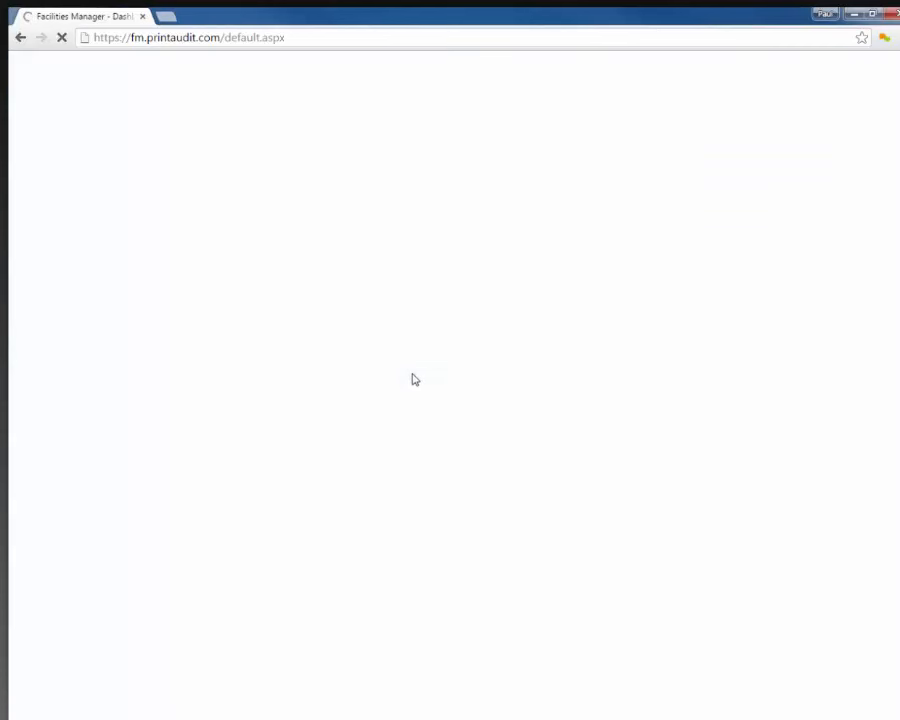
{"action": "scroll", "coordinate": [465, 402], "scroll_direction": "down", "scroll_amount": 3}
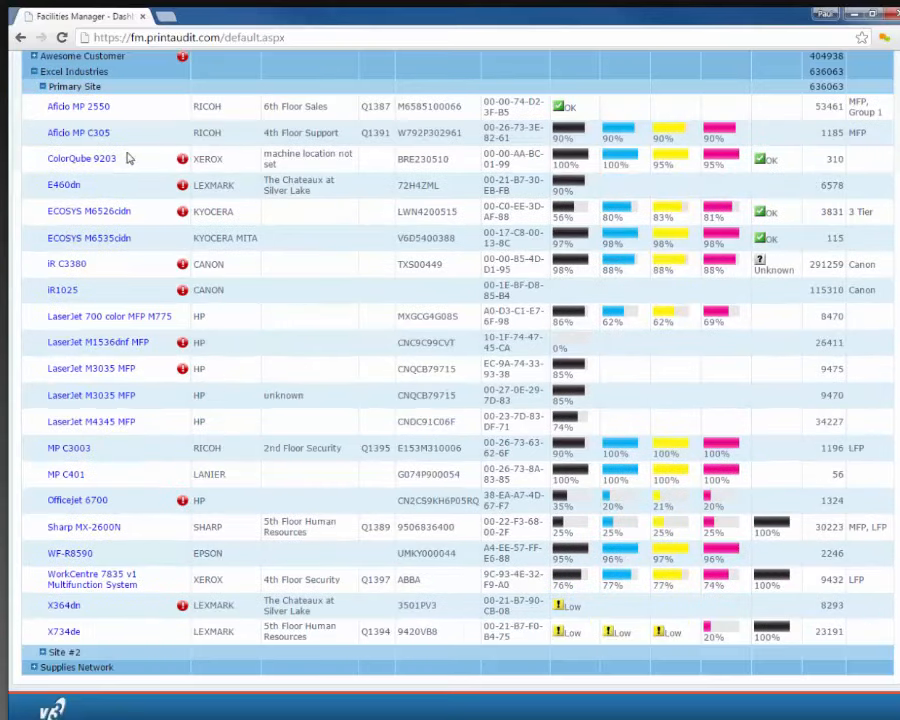
- Review the Primary Site device list, highlighting the ColorQube 9203 row and clearing the highlight
{"action": "left_click_drag", "start_coordinate": [47, 160], "coordinate": [247, 165]}
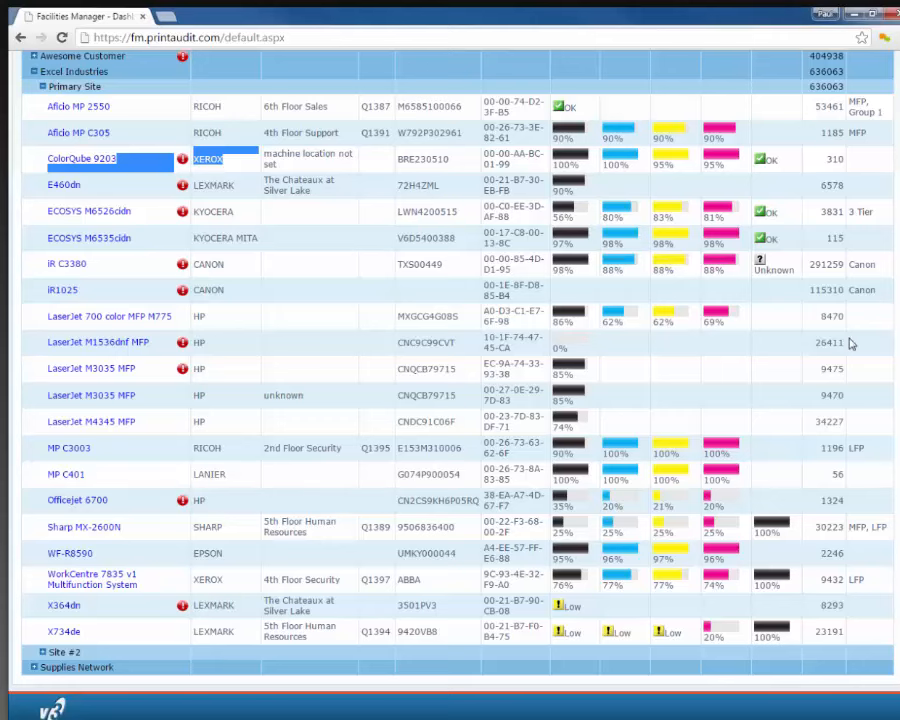
{"action": "scroll", "coordinate": [620, 165], "scroll_direction": "up", "scroll_amount": 1}
{"action": "scroll", "coordinate": [570, 177], "scroll_direction": "up", "scroll_amount": 1}
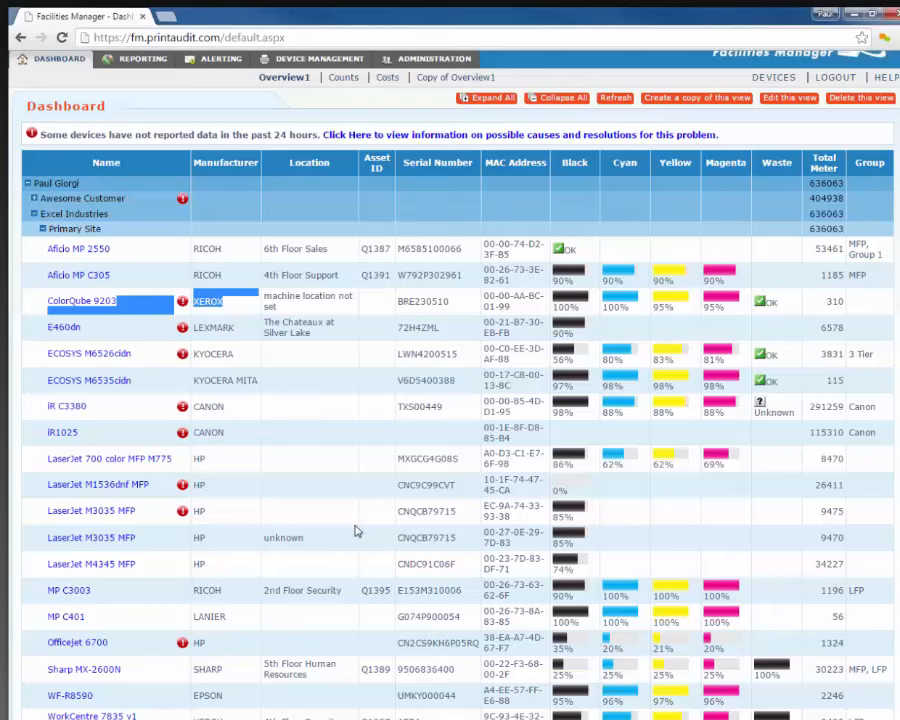
{"action": "left_click", "coordinate": [312, 460]}
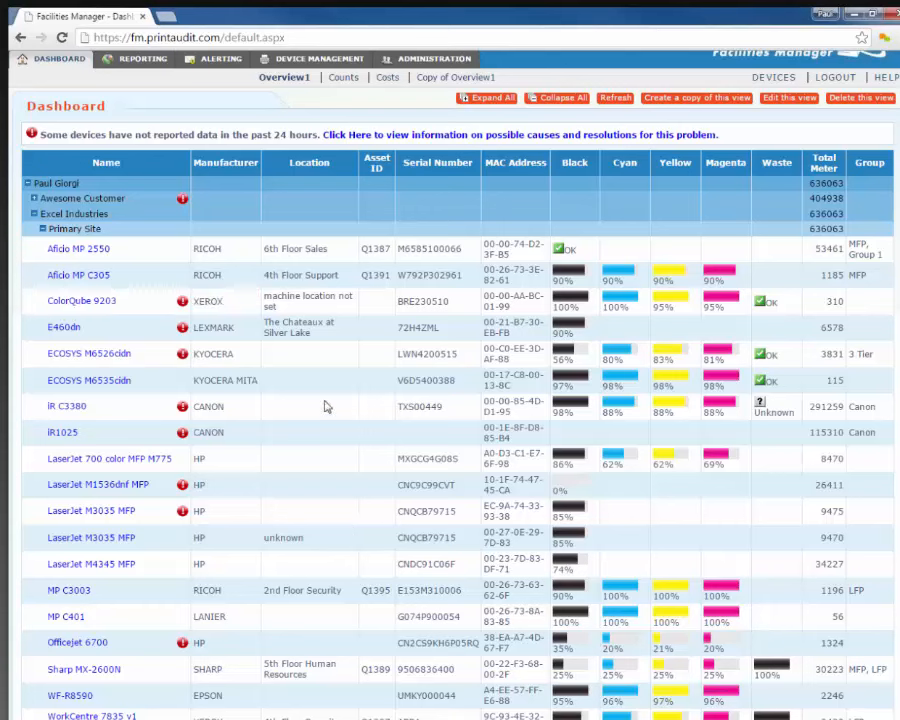
- Open the Aficio MP 2550 device details in a new browser tab and switch to it
{"action": "right_click", "coordinate": [96, 257]}
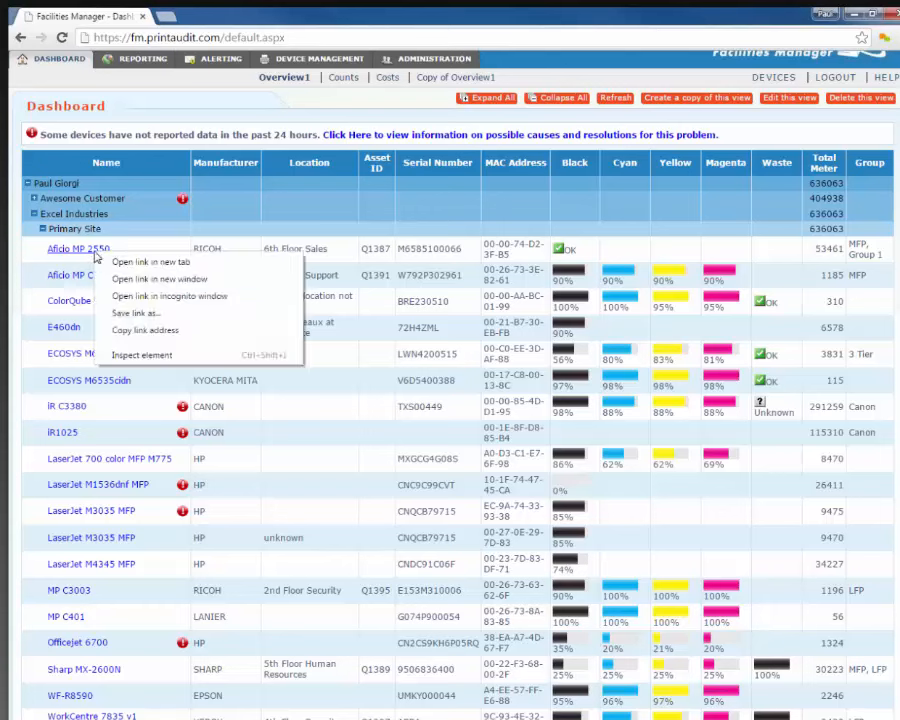
{"action": "left_click", "coordinate": [130, 262]}
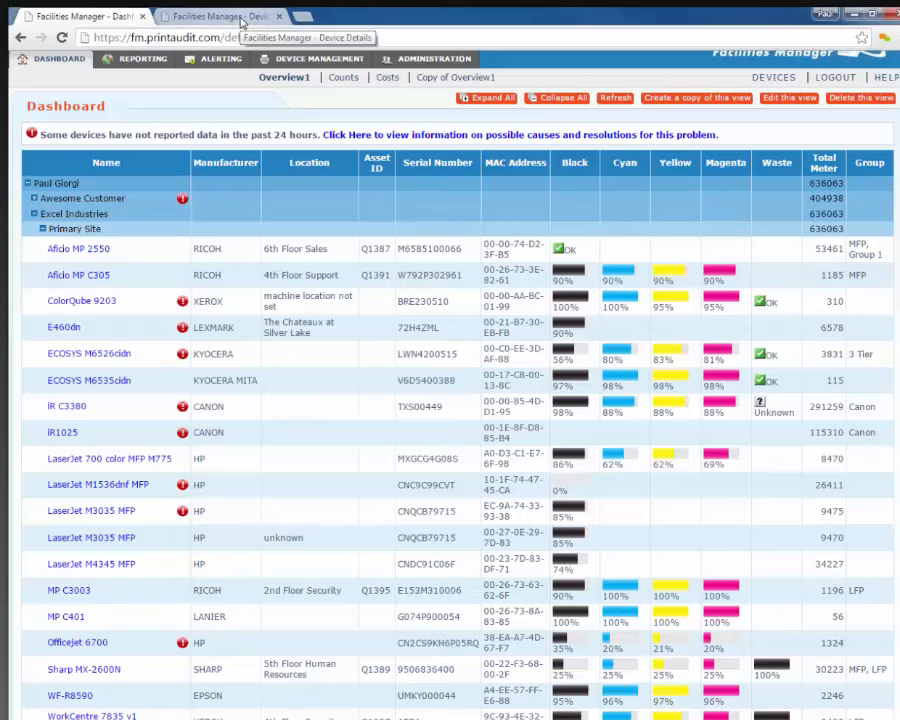
{"action": "left_click", "coordinate": [240, 17]}
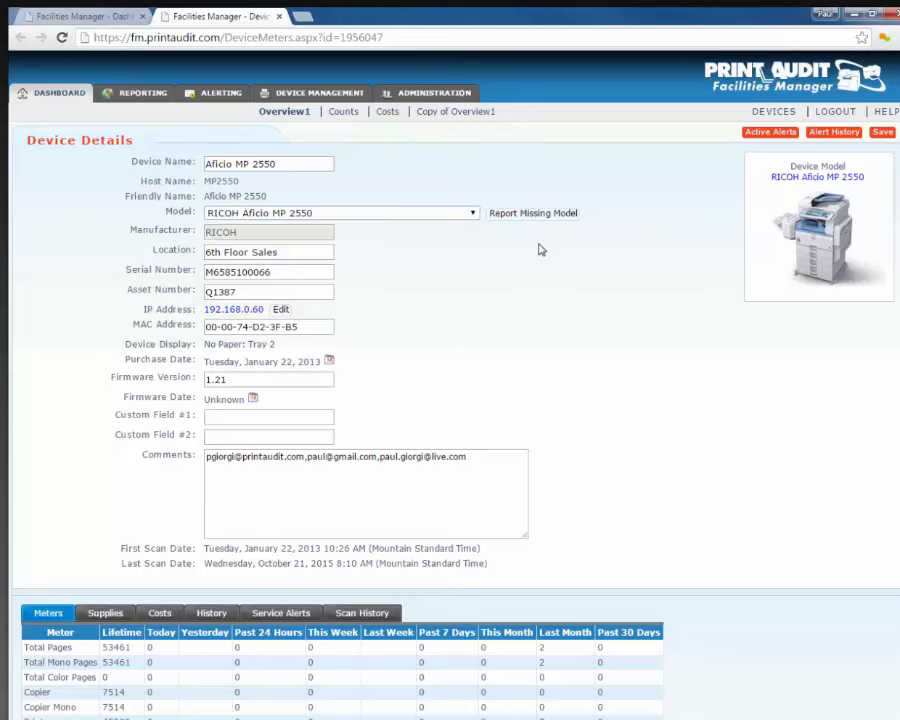
- Examine the Aficio MP 2550 meters table, highlighting the total pages and total mono pages rows
{"action": "scroll", "coordinate": [531, 265], "scroll_direction": "down", "scroll_amount": 3}
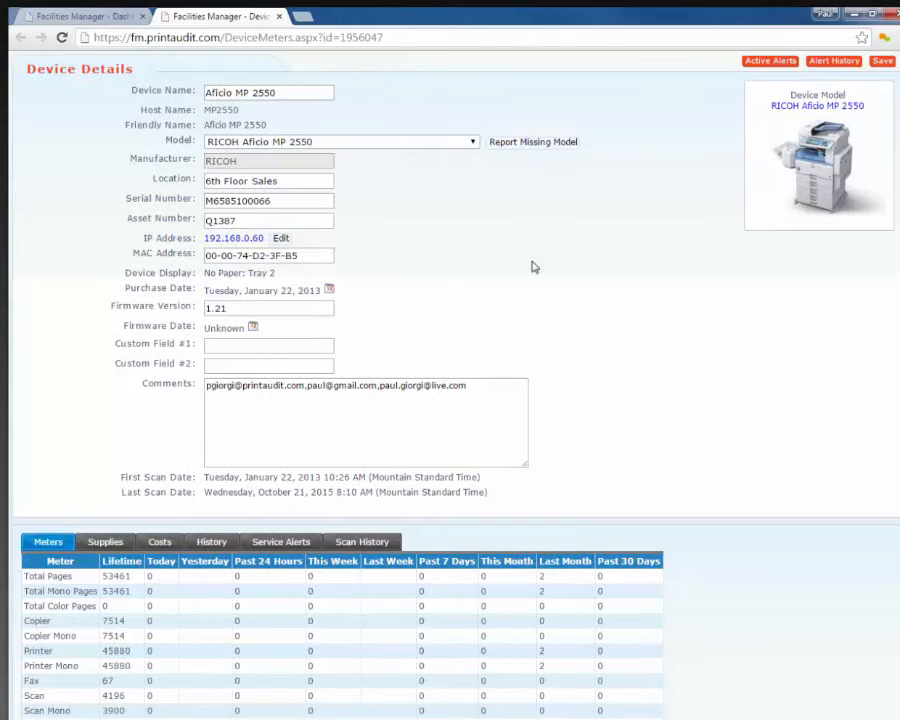
{"action": "left_click_drag", "start_coordinate": [178, 449], "coordinate": [444, 463]}
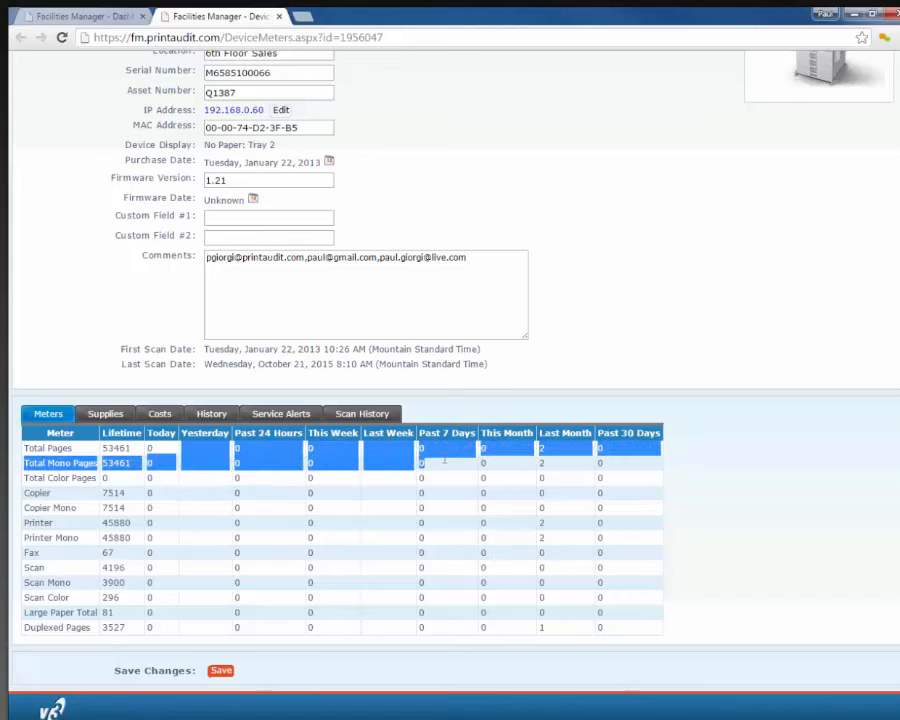
{"action": "left_click", "coordinate": [567, 392]}
- Open the Aficio MP 2550 scan history and examine the first September 21 entry with its total pages
{"action": "left_click", "coordinate": [366, 416]}
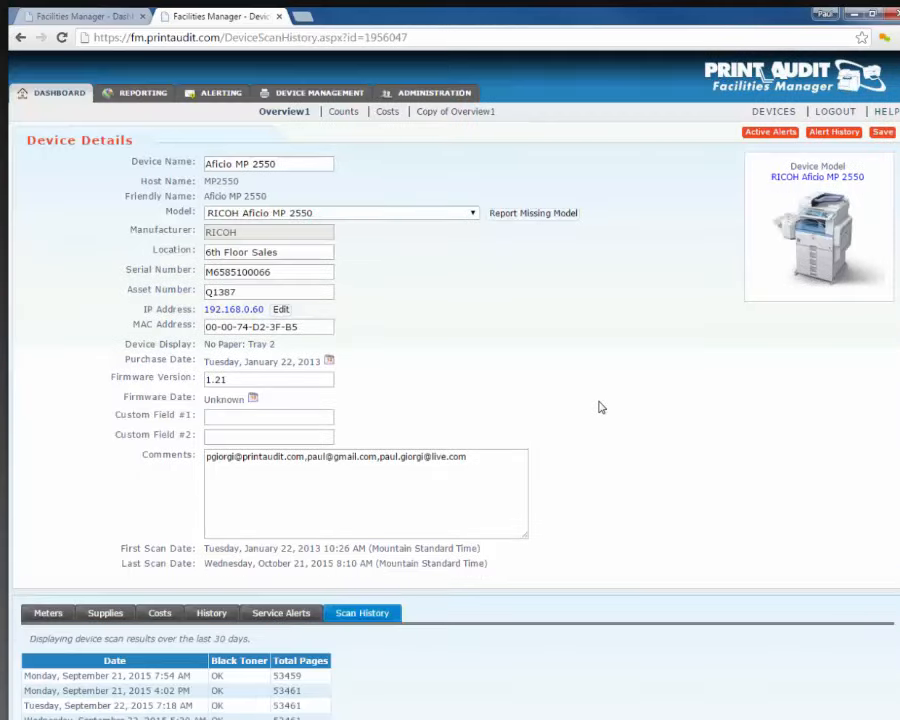
{"action": "scroll", "coordinate": [600, 406], "scroll_direction": "down", "scroll_amount": 3}
{"action": "scroll", "coordinate": [598, 406], "scroll_direction": "down", "scroll_amount": 2}
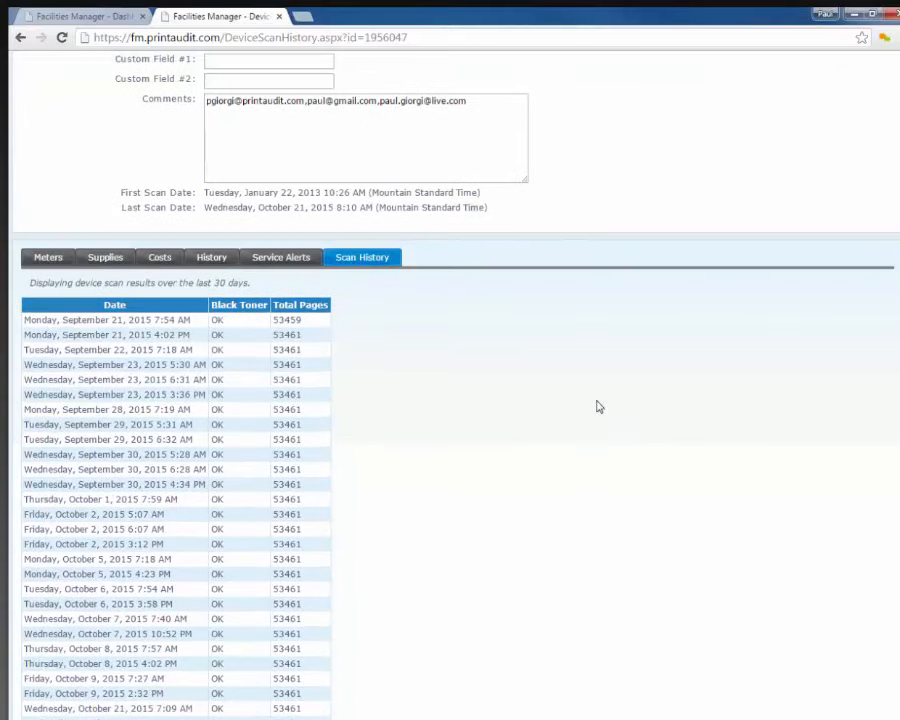
{"action": "left_click_drag", "start_coordinate": [44, 320], "coordinate": [309, 320]}
{"action": "left_click", "coordinate": [217, 321]}
{"action": "scroll", "coordinate": [557, 356], "scroll_direction": "down", "scroll_amount": 1}
{"action": "scroll", "coordinate": [481, 376], "scroll_direction": "up", "scroll_amount": 5}
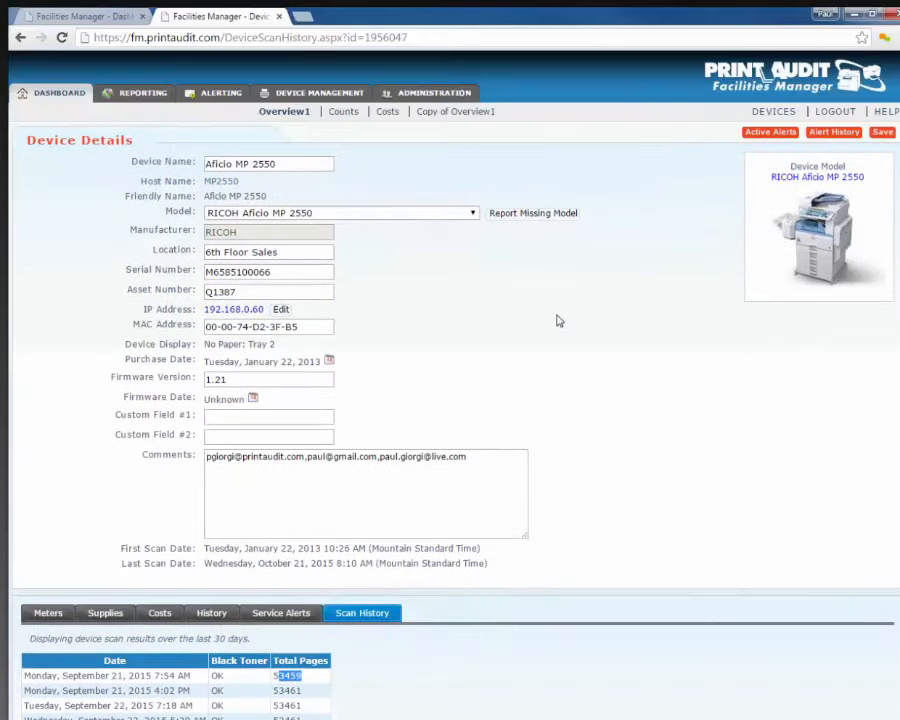
- Examine the black toner readings in the Aficio MP 2550 scan history and open the device's supplies
{"action": "scroll", "coordinate": [517, 358], "scroll_direction": "down", "scroll_amount": 2}
{"action": "scroll", "coordinate": [517, 358], "scroll_direction": "down", "scroll_amount": 3}
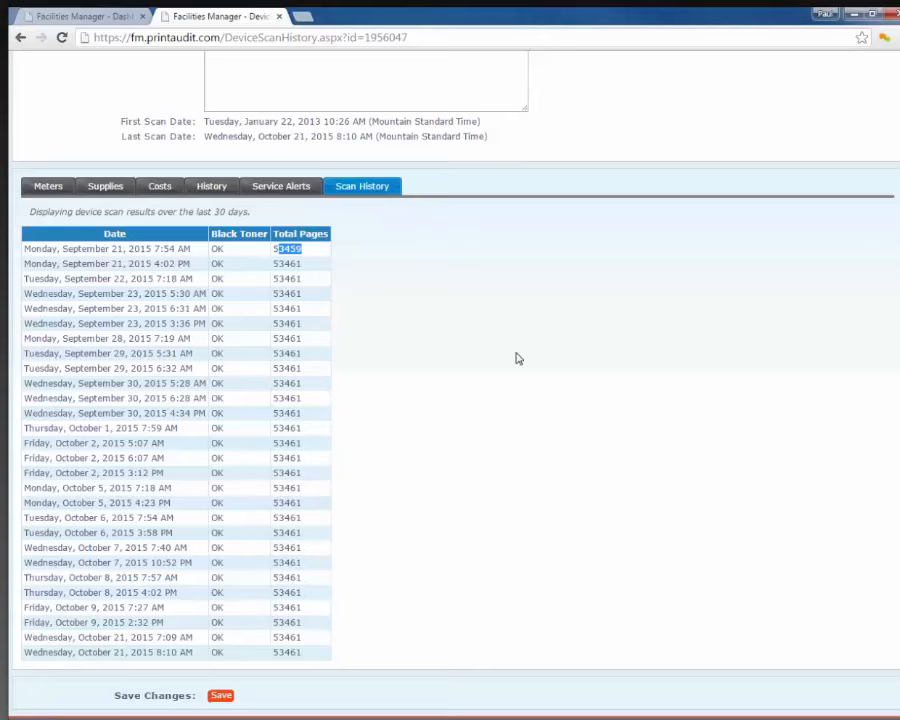
{"action": "scroll", "coordinate": [517, 358], "scroll_direction": "down", "scroll_amount": 1}
{"action": "double_click", "coordinate": [217, 448]}
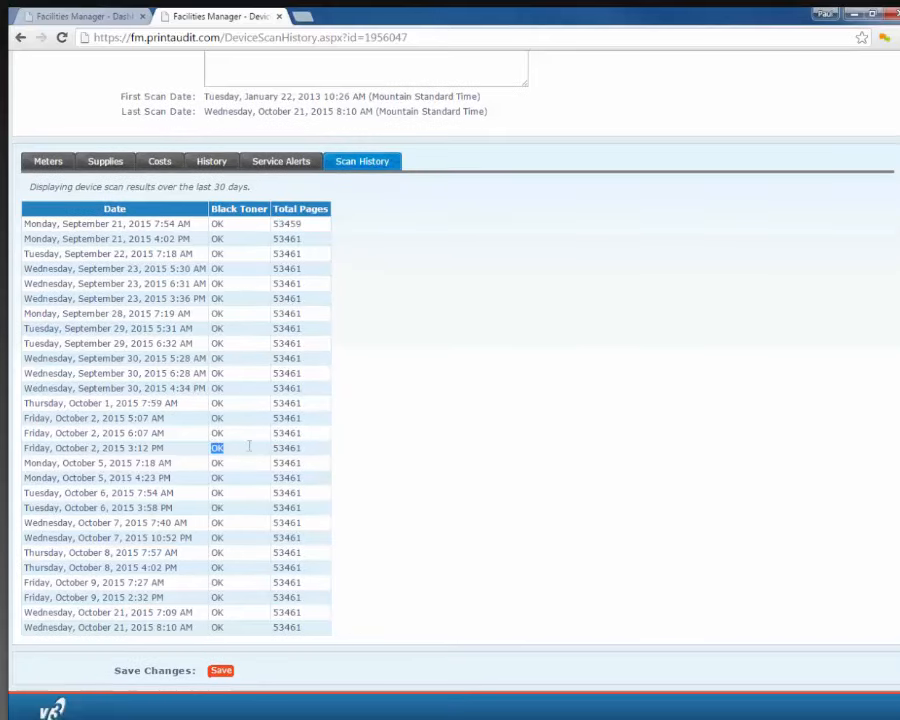
{"action": "double_click", "coordinate": [217, 463]}
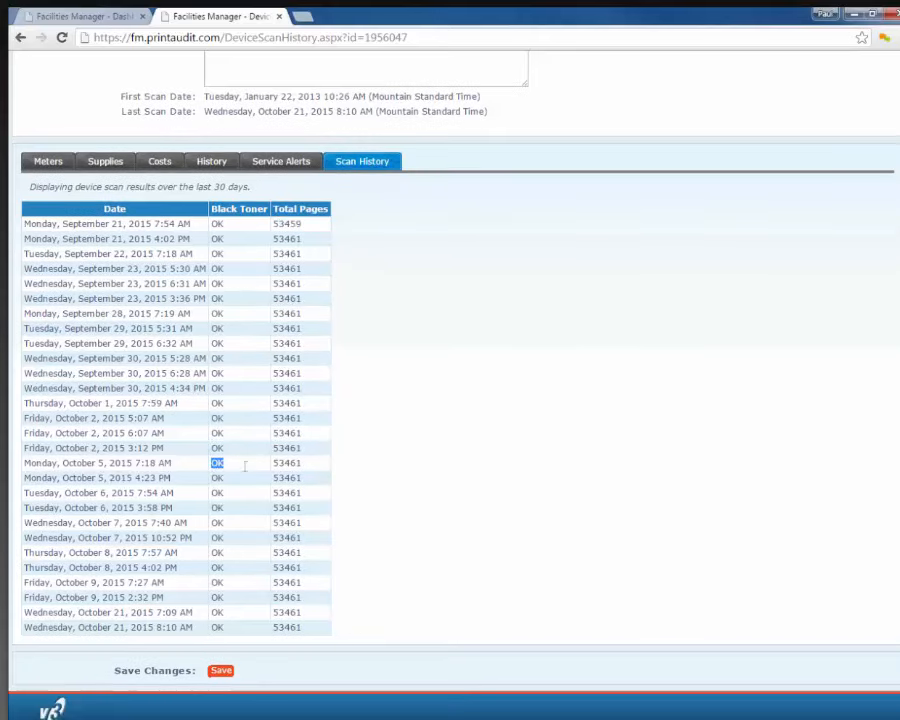
{"action": "double_click", "coordinate": [217, 493]}
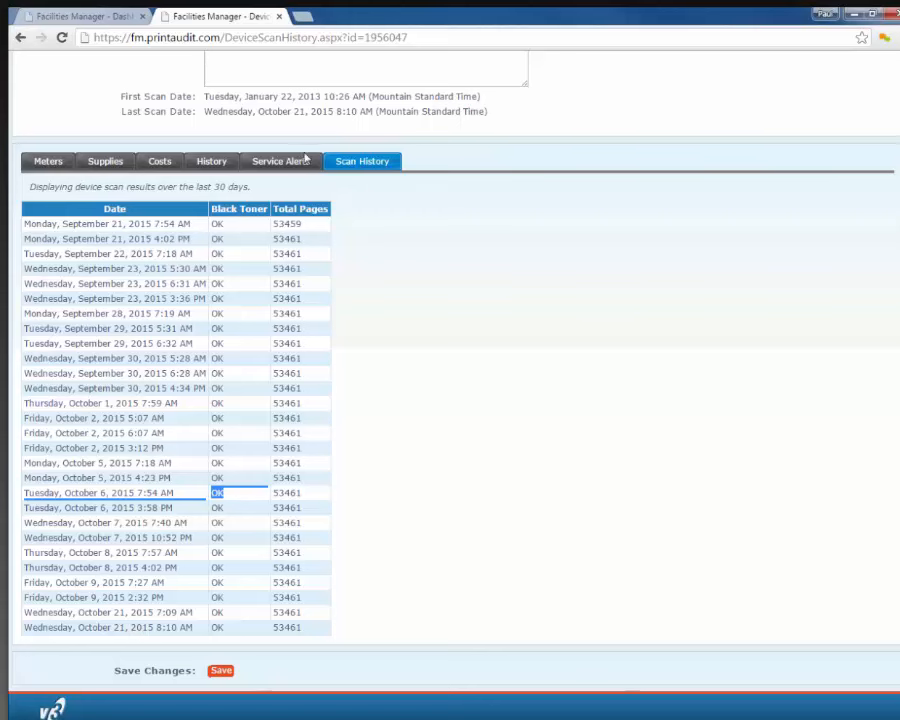
{"action": "left_click", "coordinate": [110, 164]}
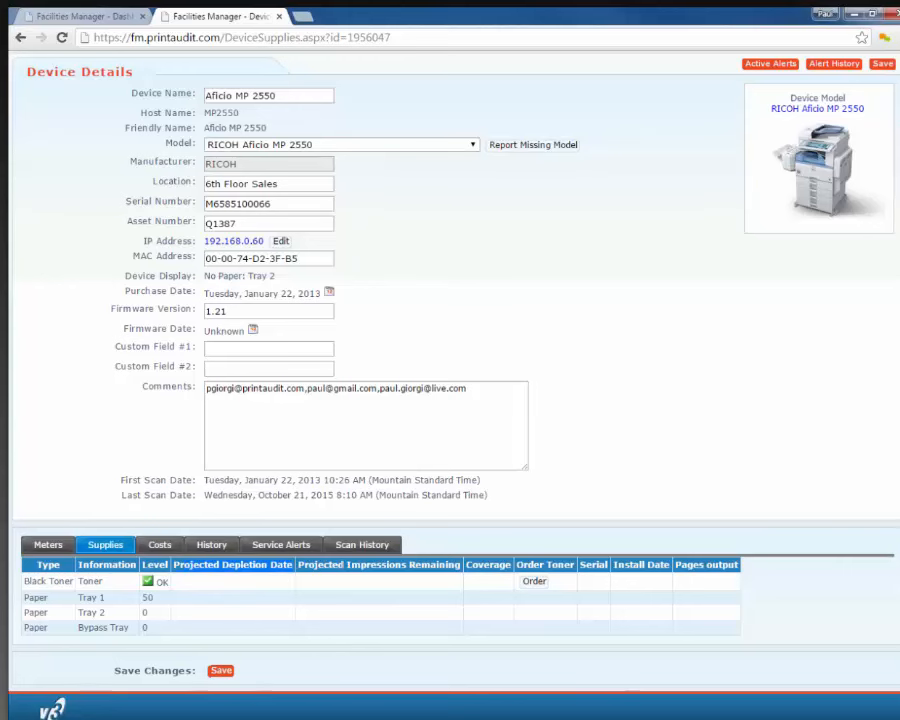
- Return to the dashboard and open the LaserJet M4345 MFP and LaserJet 700 color MFP M775 details in new browser tabs
{"action": "left_click", "coordinate": [95, 16]}
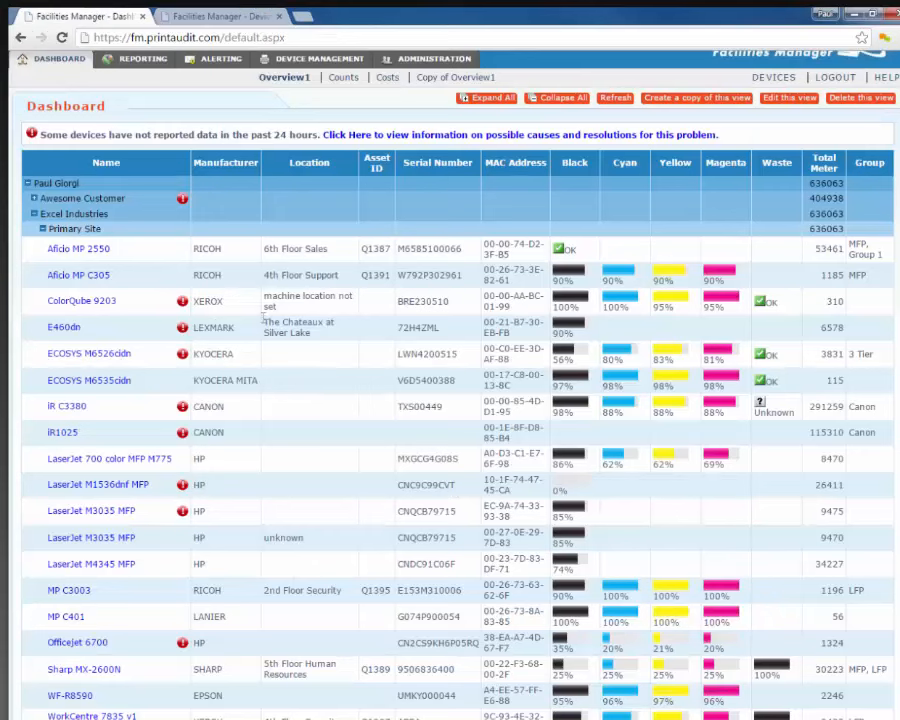
{"action": "right_click", "coordinate": [90, 568]}
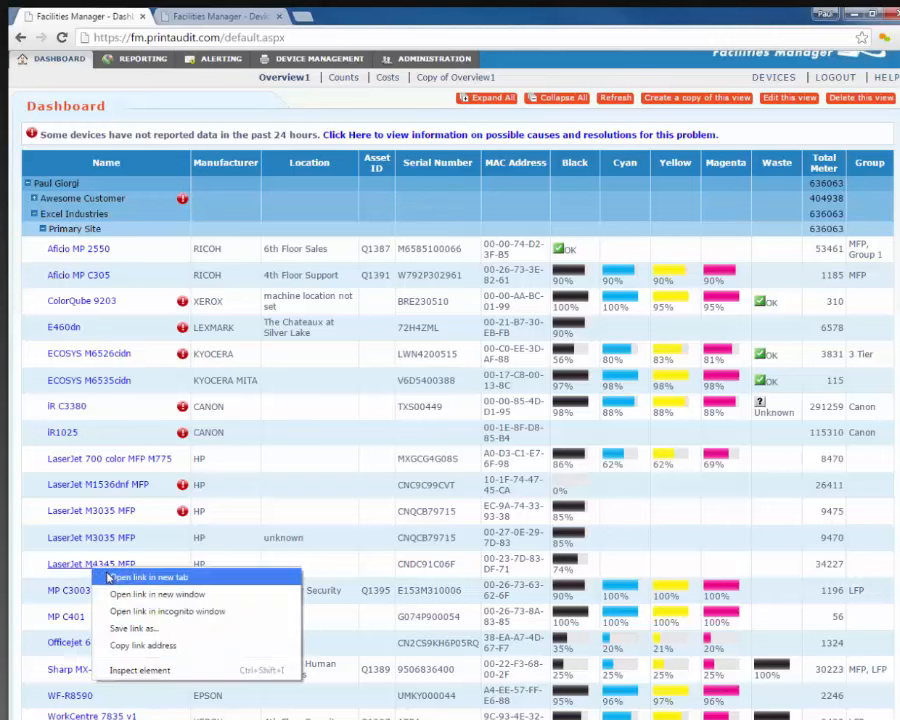
{"action": "left_click", "coordinate": [108, 578]}
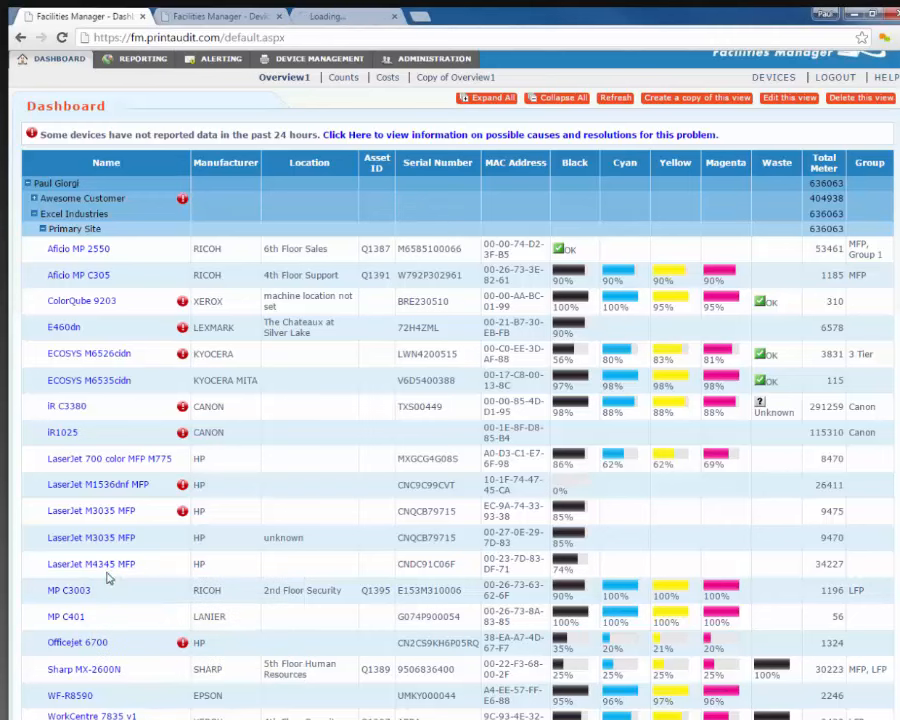
{"action": "right_click", "coordinate": [108, 466]}
{"action": "left_click", "coordinate": [106, 476]}
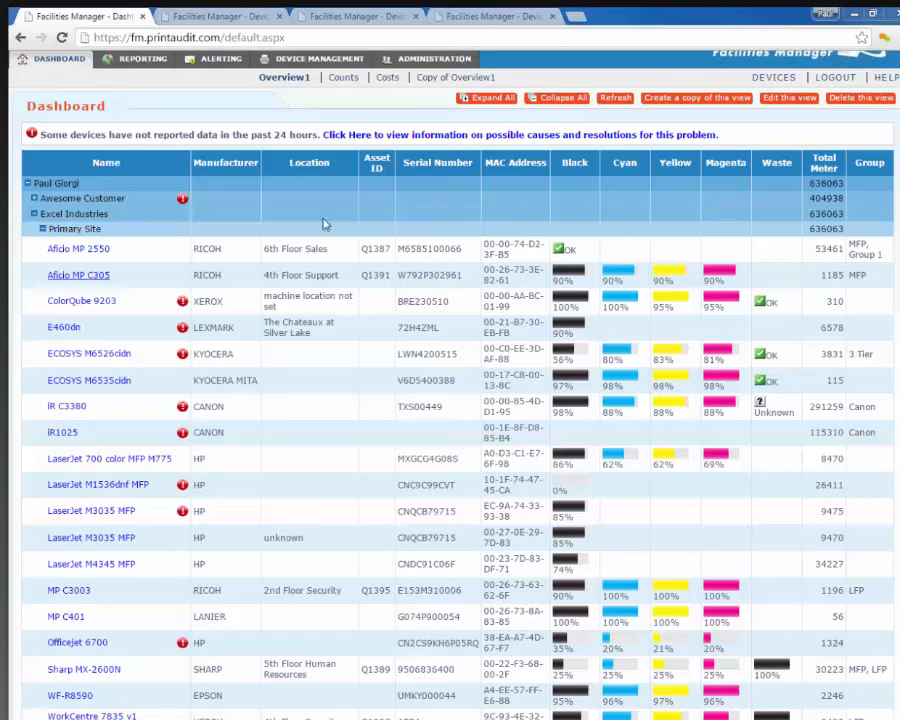
- Switch to the LaserJet M4345 MFP details and review its device information and meters
{"action": "left_click", "coordinate": [401, 12]}
{"action": "scroll", "coordinate": [448, 363], "scroll_direction": "down", "scroll_amount": 2}
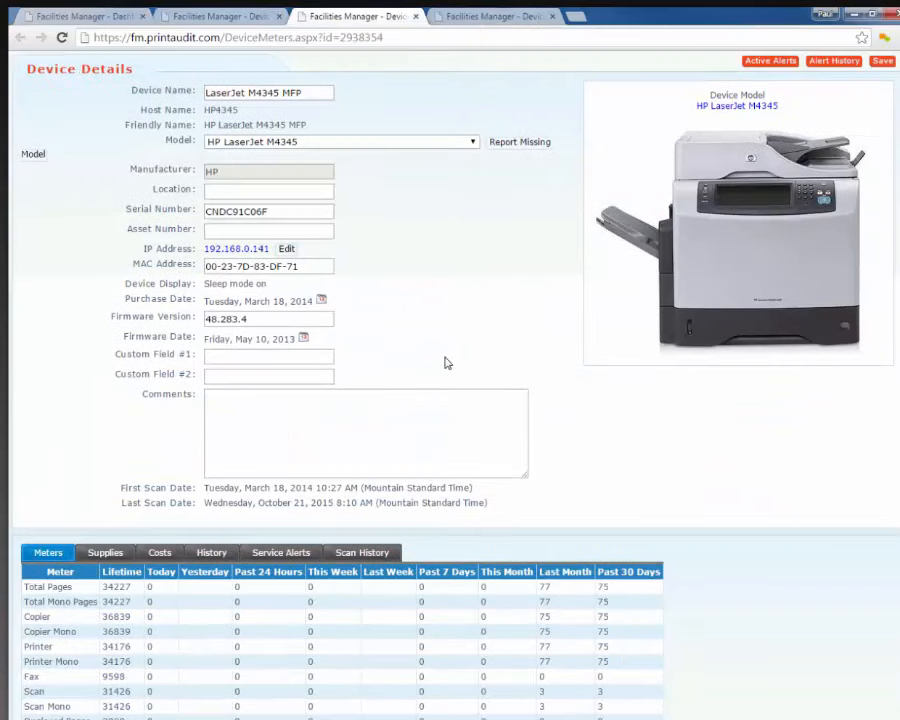
{"action": "scroll", "coordinate": [562, 327], "scroll_direction": "up", "scroll_amount": 2}
{"action": "scroll", "coordinate": [522, 318], "scroll_direction": "down", "scroll_amount": 3}
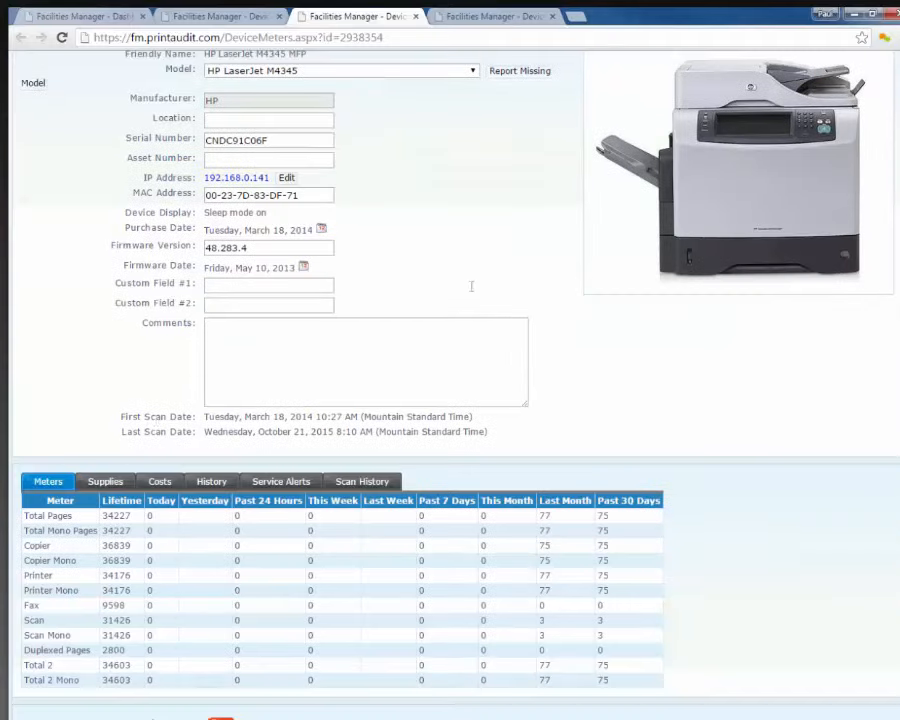
- Open the LaserJet M4345 MFP supplies and examine the black cartridge's level, part number, serial, install date and pages output
{"action": "left_click", "coordinate": [104, 479]}
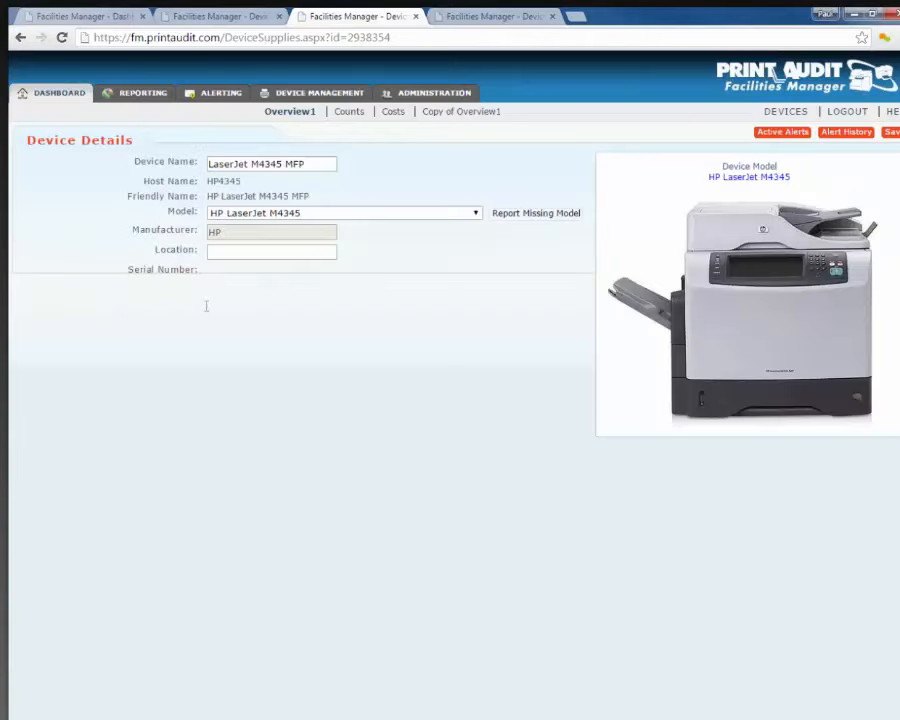
{"action": "scroll", "coordinate": [300, 507], "scroll_direction": "down", "scroll_amount": 4}
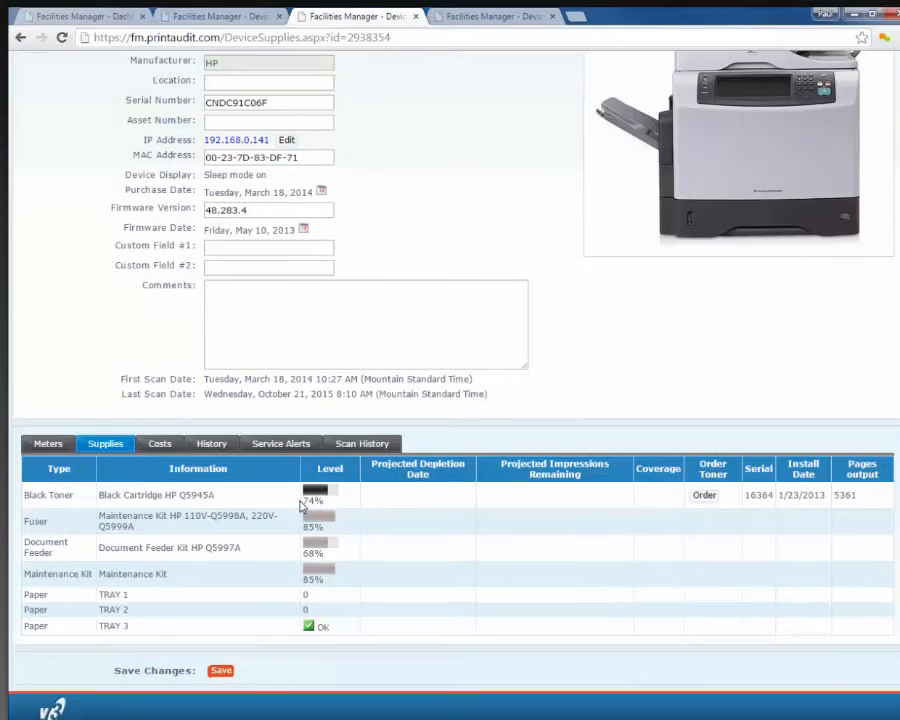
{"action": "left_click_drag", "start_coordinate": [300, 507], "coordinate": [339, 503]}
{"action": "left_click", "coordinate": [223, 494]}
{"action": "left_click_drag", "start_coordinate": [157, 495], "coordinate": [270, 496]}
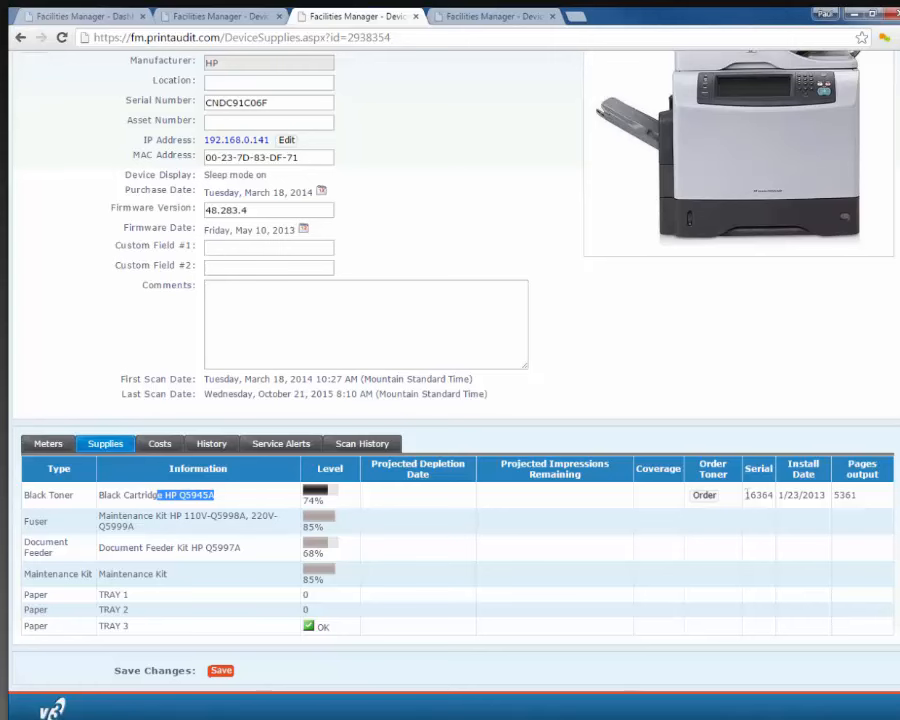
{"action": "left_click_drag", "start_coordinate": [745, 495], "coordinate": [857, 495]}
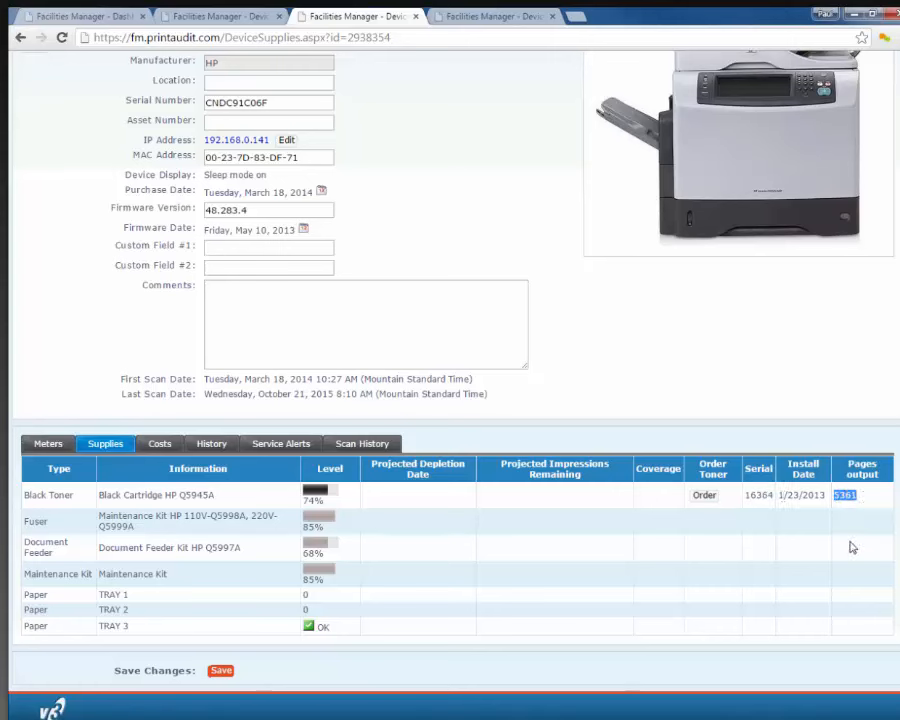
- Open the LaserJet M4345 MFP scan history and compare the black toner percentages and total pages around September 23
{"action": "left_click", "coordinate": [353, 446]}
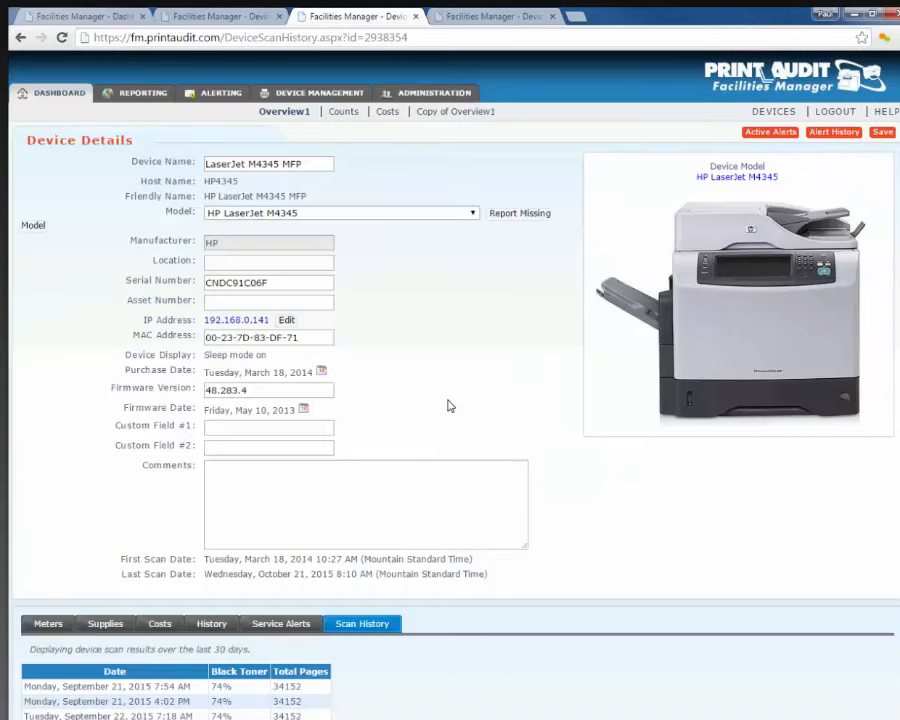
{"action": "scroll", "coordinate": [449, 405], "scroll_direction": "down", "scroll_amount": 1}
{"action": "scroll", "coordinate": [449, 405], "scroll_direction": "down", "scroll_amount": 5}
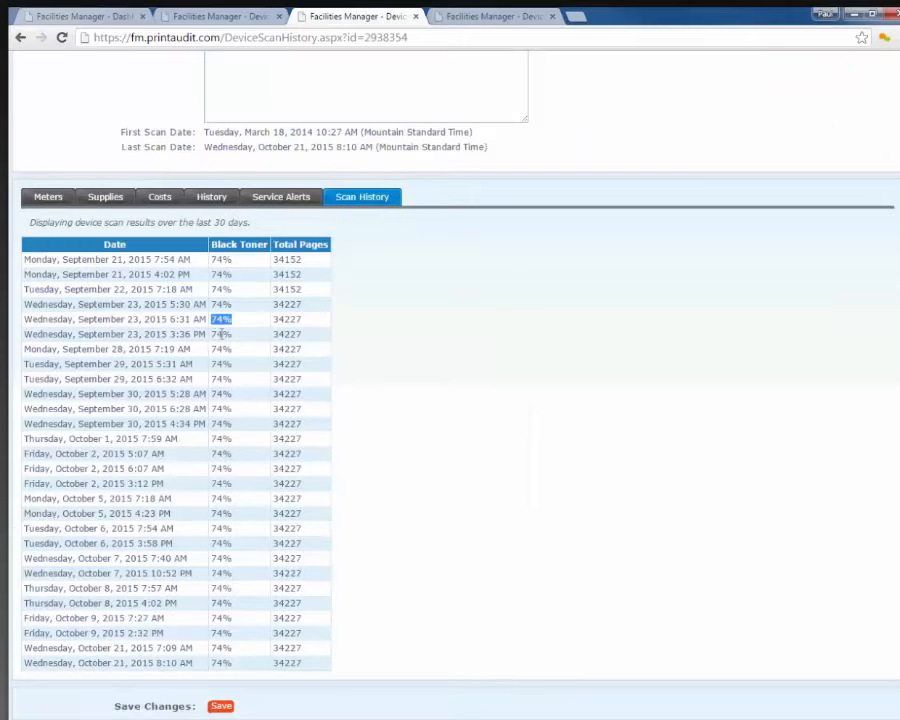
{"action": "left_click_drag", "start_coordinate": [210, 334], "coordinate": [226, 334]}
{"action": "left_click_drag", "start_coordinate": [211, 349], "coordinate": [232, 380]}
{"action": "left_click_drag", "start_coordinate": [272, 289], "coordinate": [302, 334]}
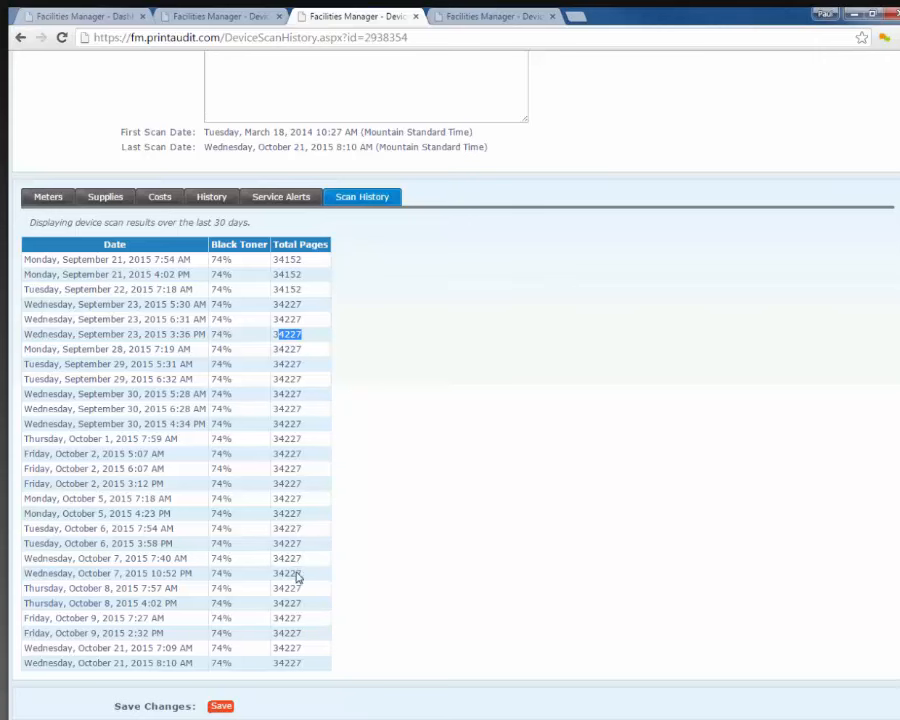
- Highlight the September 23 5:30 AM scan entry and the final October 21 entries in the scan history
{"action": "left_click", "coordinate": [309, 316]}
{"action": "left_click_drag", "start_coordinate": [272, 304], "coordinate": [289, 304]}
{"action": "left_click_drag", "start_coordinate": [25, 303], "coordinate": [326, 304]}
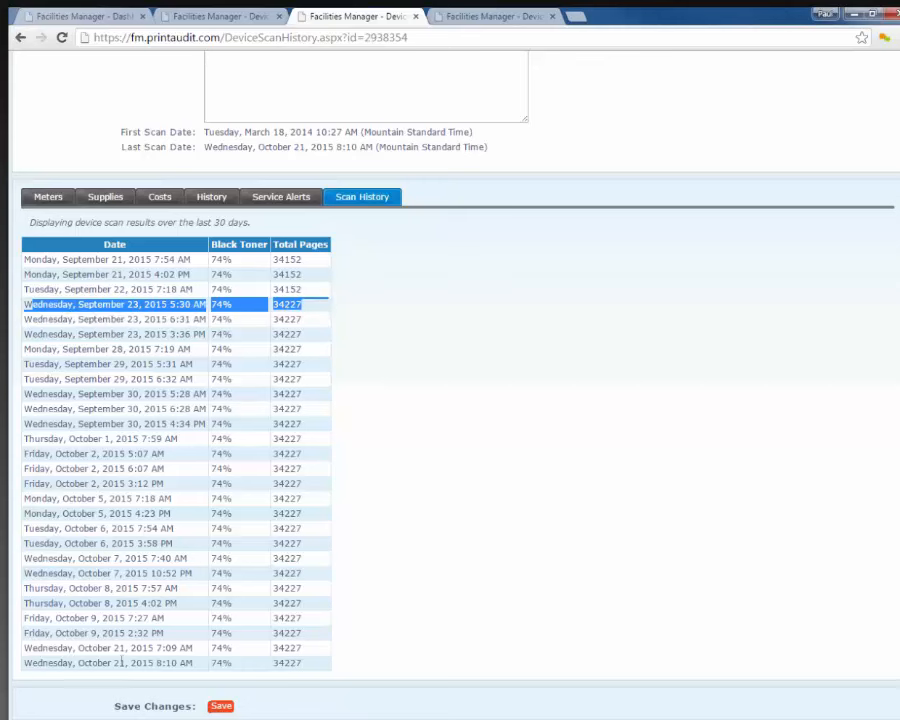
{"action": "left_click_drag", "start_coordinate": [121, 662], "coordinate": [647, 664]}
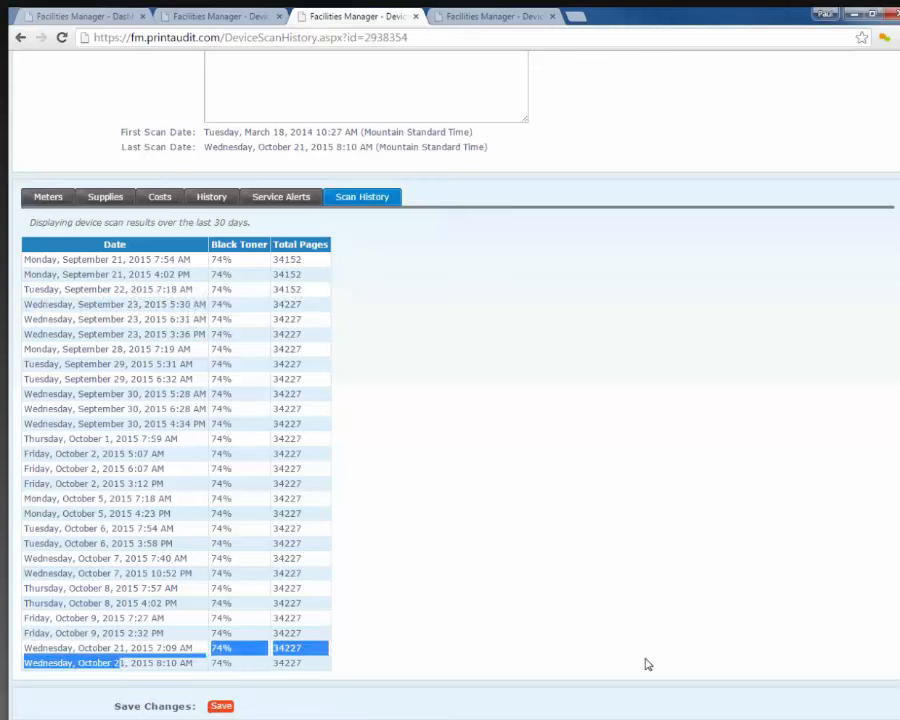
- Switch to the LaserJet 700 color MFP M775 details and review its device information and meters
{"action": "left_click", "coordinate": [647, 664]}
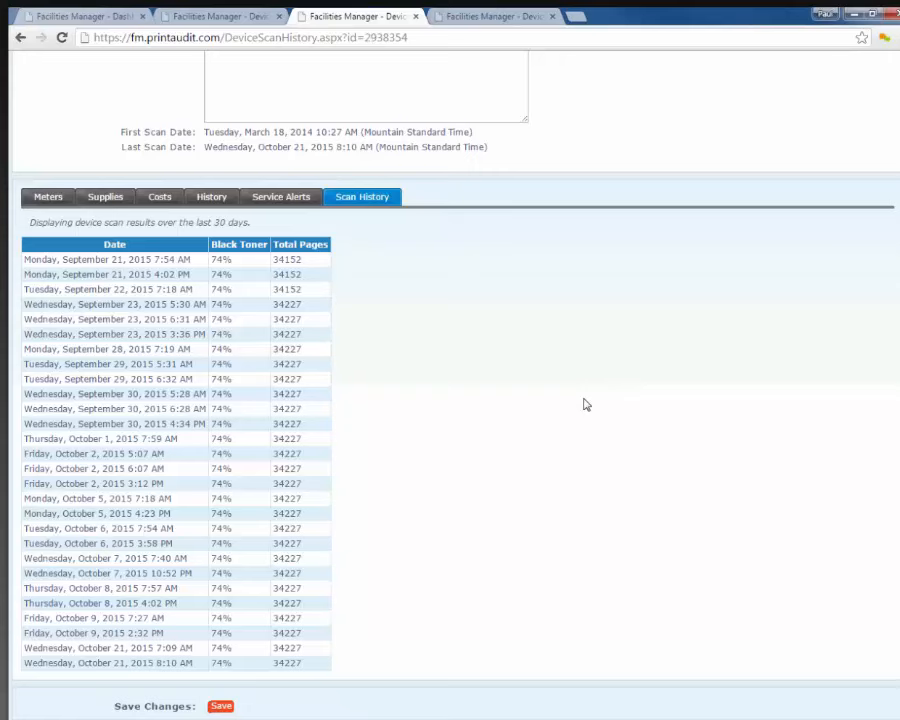
{"action": "scroll", "coordinate": [586, 404], "scroll_direction": "up", "scroll_amount": 3}
{"action": "left_click", "coordinate": [475, 12]}
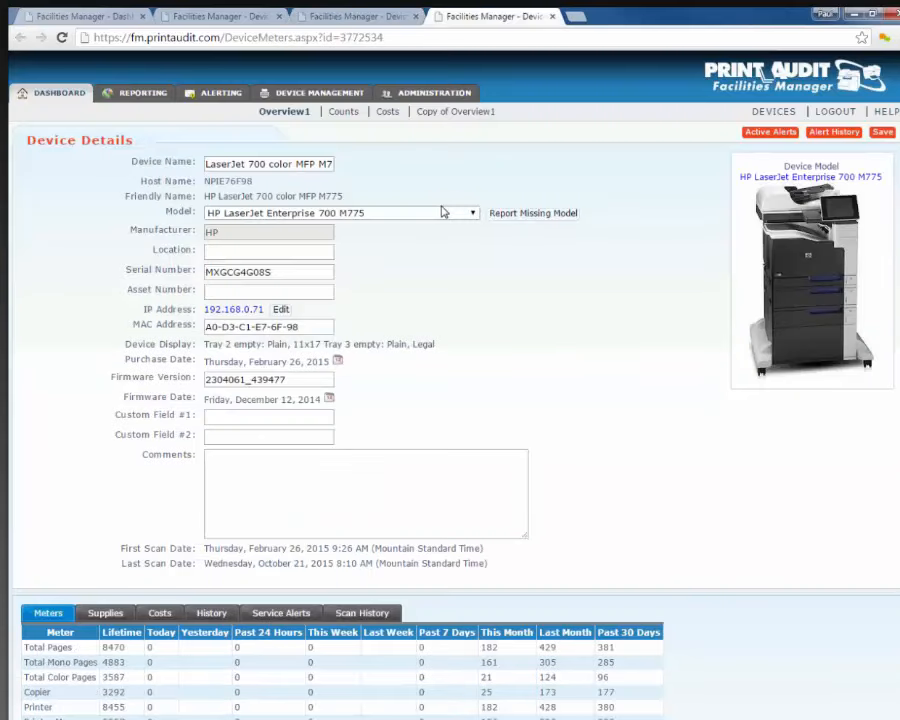
{"action": "scroll", "coordinate": [446, 305], "scroll_direction": "down", "scroll_amount": 3}
{"action": "scroll", "coordinate": [446, 314], "scroll_direction": "up", "scroll_amount": 3}
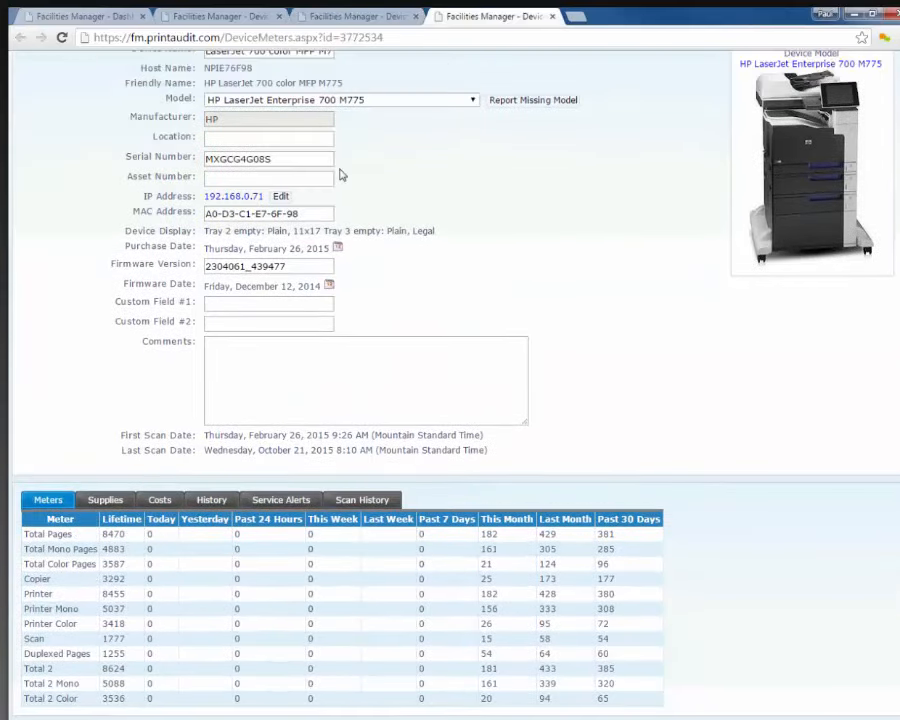
{"action": "scroll", "coordinate": [594, 474], "scroll_direction": "down", "scroll_amount": 3}
- Open the LaserJet 700 color MFP M775 supplies and examine the toner, other consumable and paper tray levels
{"action": "left_click", "coordinate": [102, 429]}
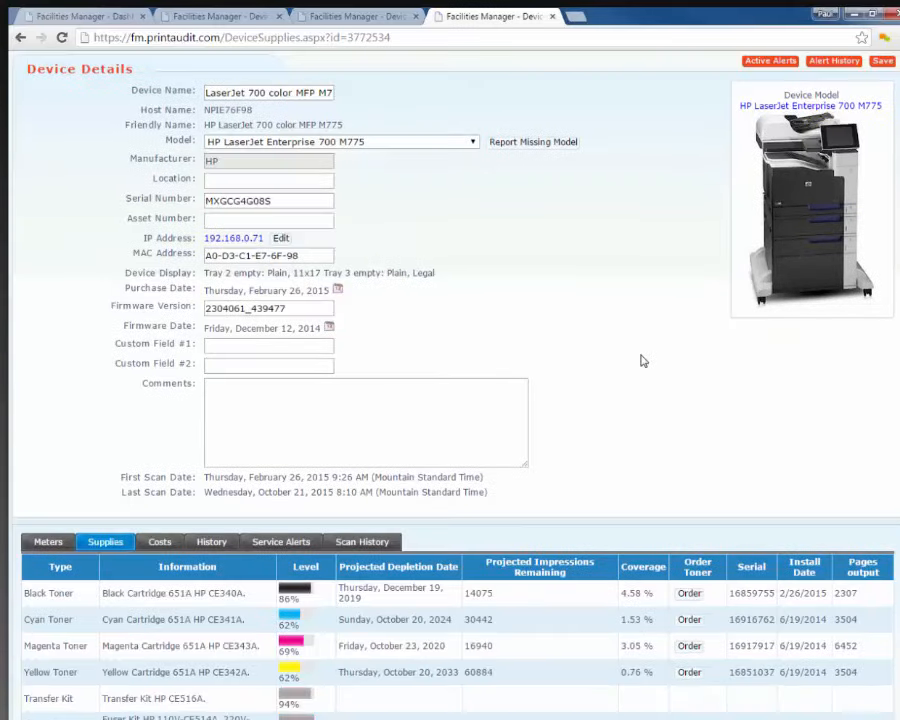
{"action": "scroll", "coordinate": [643, 361], "scroll_direction": "down", "scroll_amount": 1}
{"action": "scroll", "coordinate": [643, 361], "scroll_direction": "down", "scroll_amount": 2}
{"action": "scroll", "coordinate": [716, 314], "scroll_direction": "up", "scroll_amount": 3}
{"action": "scroll", "coordinate": [412, 404], "scroll_direction": "down", "scroll_amount": 3}
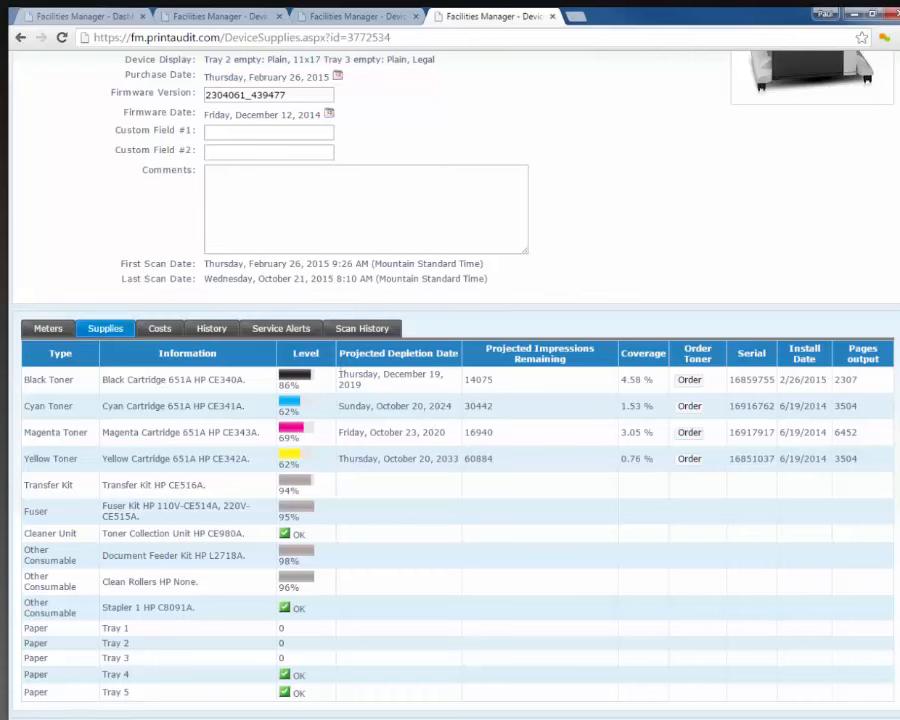
- Highlight the black toner's projected depletion date, serial, install date, pages output and coverage in the supplies table
{"action": "left_click_drag", "start_coordinate": [339, 374], "coordinate": [381, 384]}
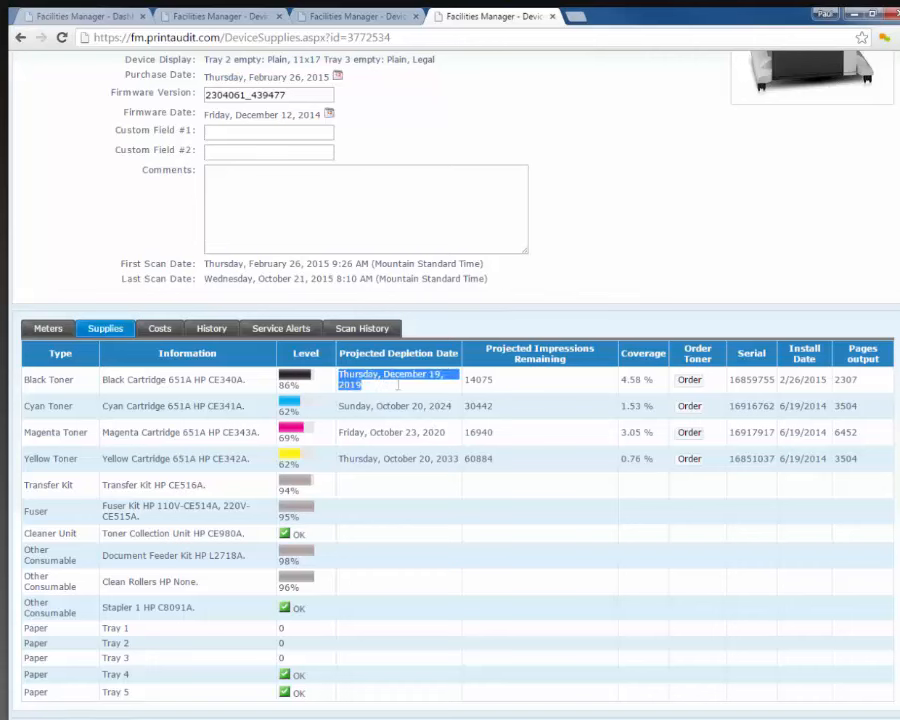
{"action": "left_click_drag", "start_coordinate": [731, 380], "coordinate": [857, 381]}
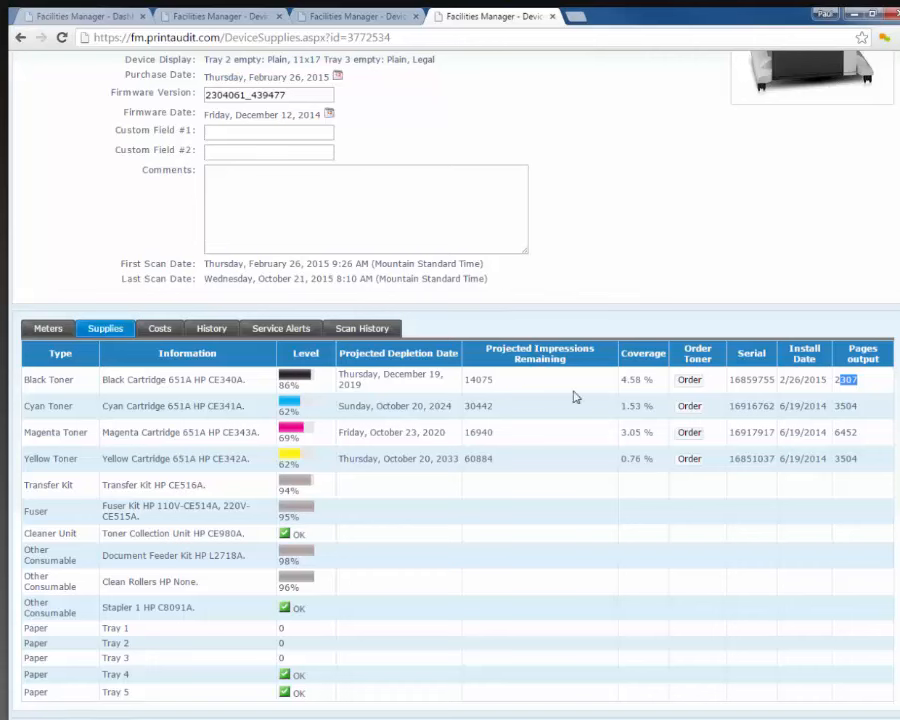
{"action": "left_click", "coordinate": [622, 377]}
{"action": "left_click_drag", "start_coordinate": [623, 377], "coordinate": [660, 381]}
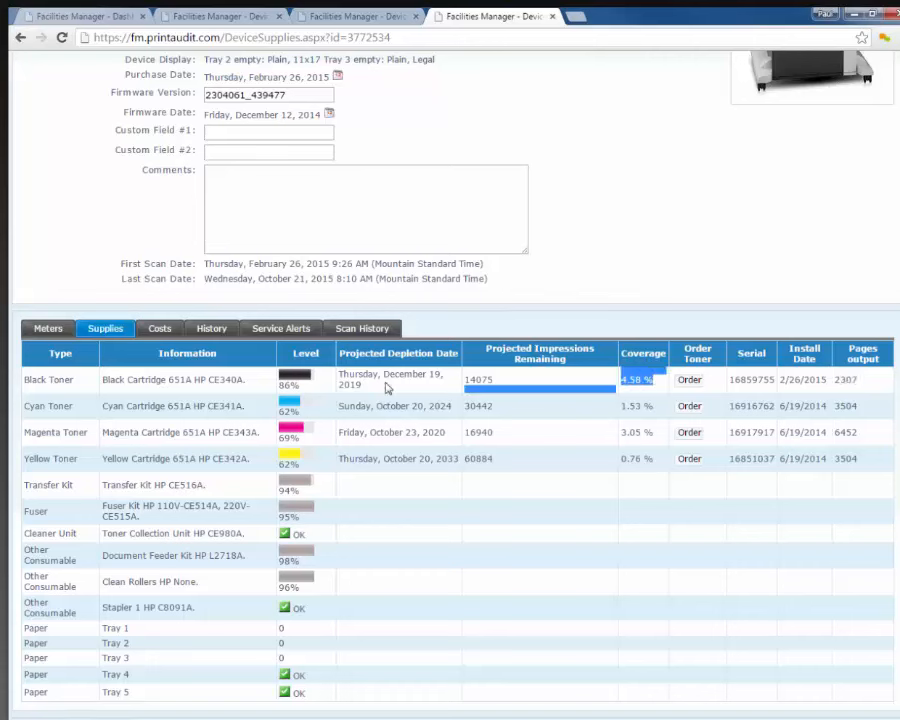
{"action": "left_click_drag", "start_coordinate": [370, 386], "coordinate": [340, 374]}
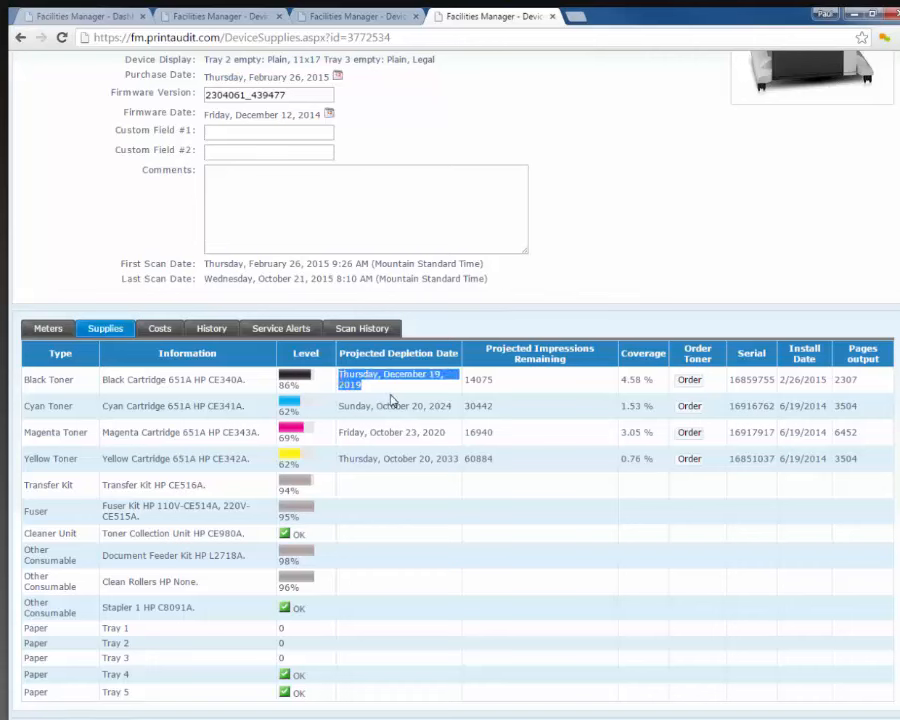
- Open the device's scan history and highlight the cyan, magenta and yellow toner percentages of the September 30 6:28 AM scan
{"action": "left_click", "coordinate": [365, 329]}
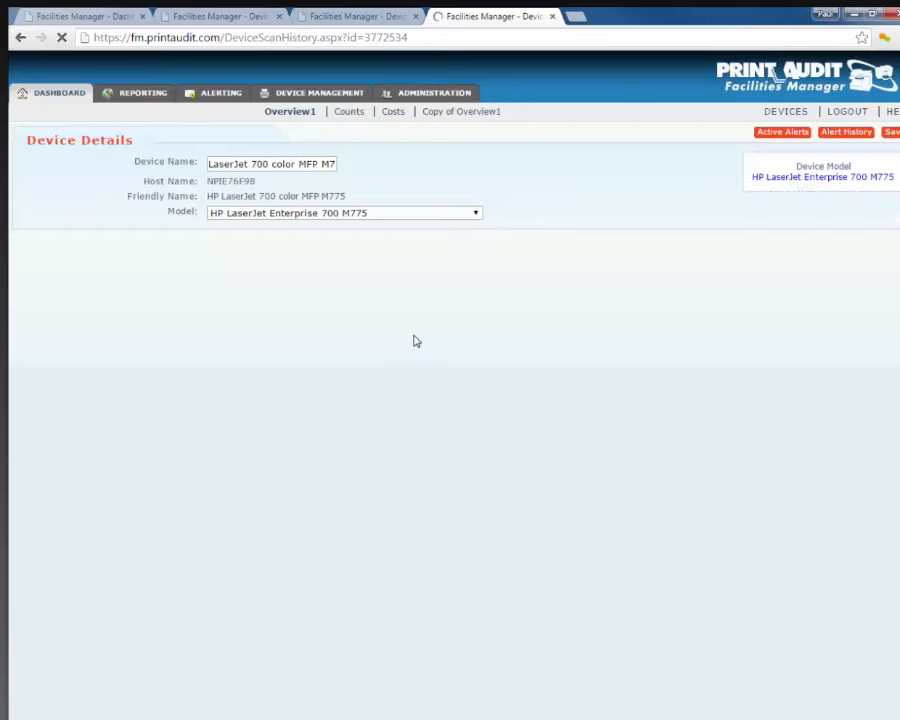
{"action": "scroll", "coordinate": [447, 400], "scroll_direction": "down", "scroll_amount": 5}
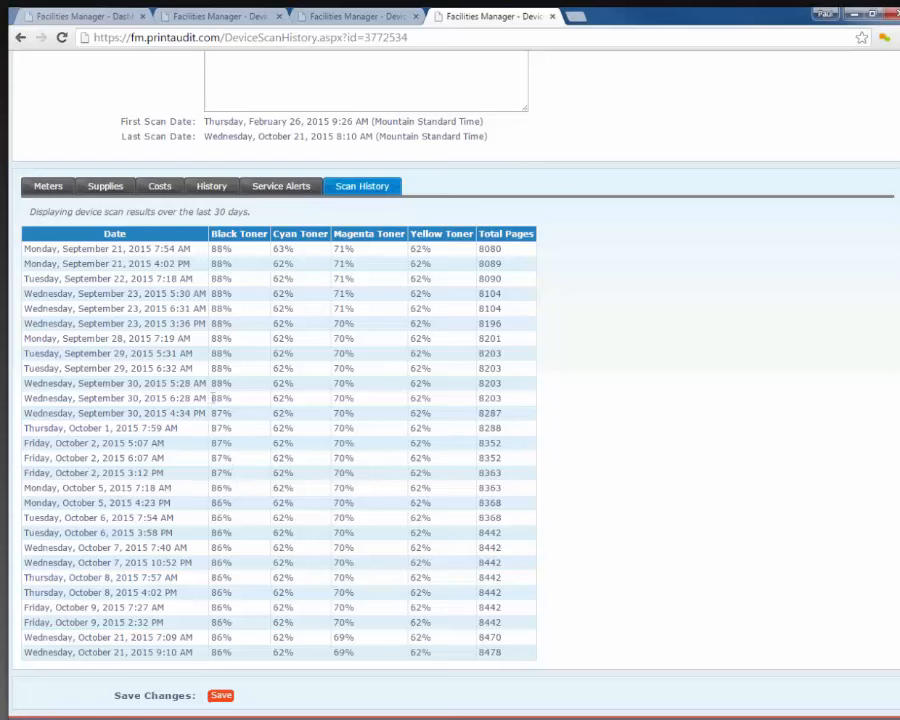
{"action": "double_click", "coordinate": [283, 398]}
{"action": "double_click", "coordinate": [342, 398]}
{"action": "double_click", "coordinate": [420, 398]}
- Highlight the toner percentages of the September 30 4:34 PM scan and return to the device's general details
{"action": "left_click_drag", "start_coordinate": [270, 416], "coordinate": [430, 422]}
{"action": "left_click", "coordinate": [241, 416]}
{"action": "left_click_drag", "start_coordinate": [212, 412], "coordinate": [231, 415]}
{"action": "double_click", "coordinate": [285, 413]}
{"action": "scroll", "coordinate": [573, 503], "scroll_direction": "up", "scroll_amount": 4}
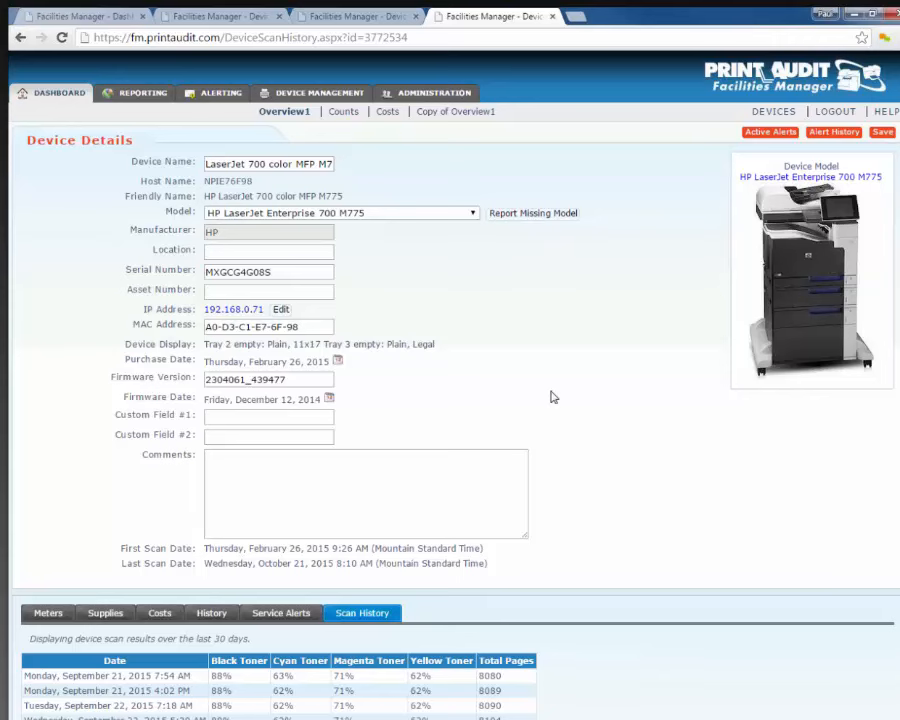
{"action": "scroll", "coordinate": [550, 396], "scroll_direction": "down", "scroll_amount": 1}
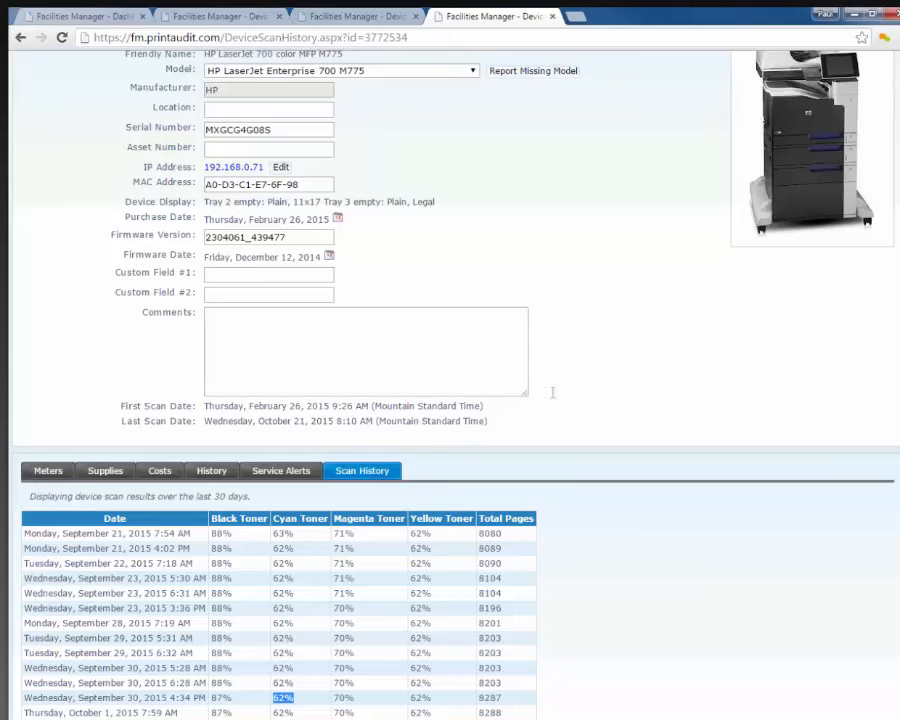
{"action": "scroll", "coordinate": [419, 197], "scroll_direction": "up", "scroll_amount": 1}
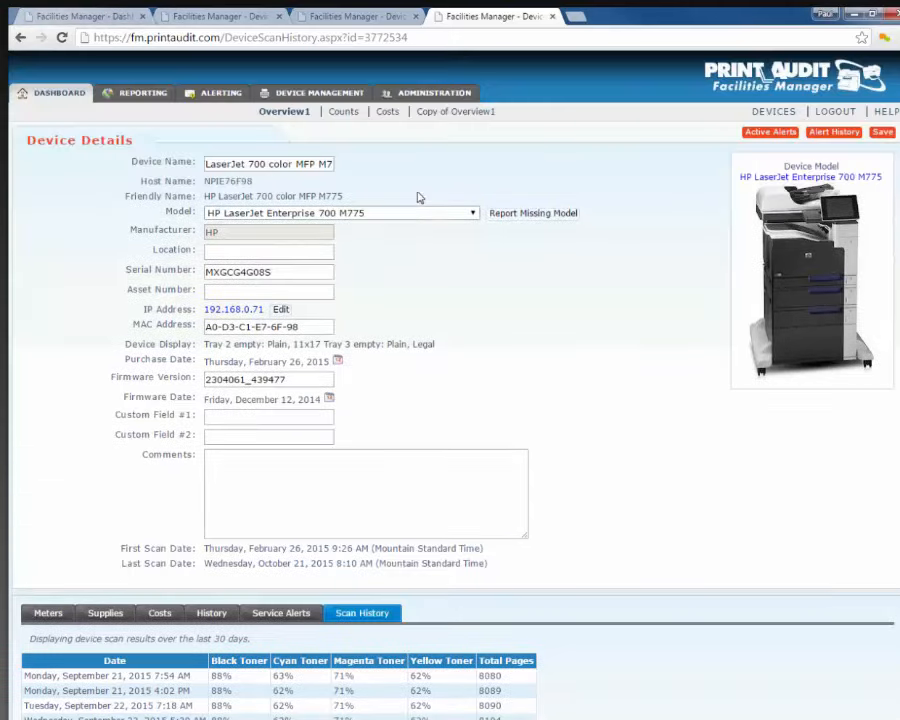
- Open the alert profiles and start creating a new smart alert profile
{"action": "left_click", "coordinate": [221, 98]}
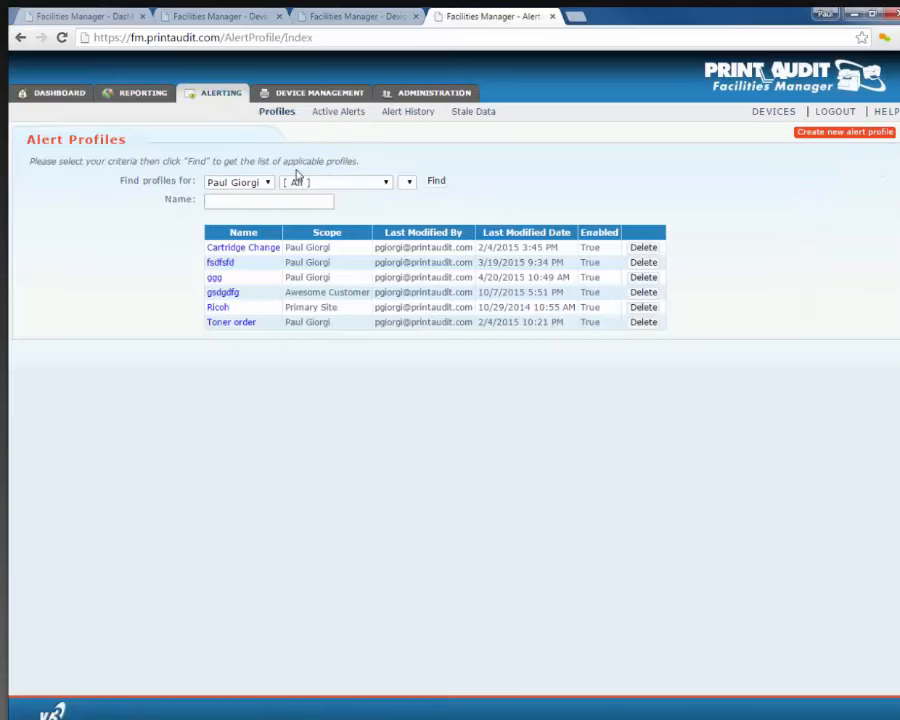
{"action": "left_click", "coordinate": [822, 133]}
{"action": "scroll", "coordinate": [513, 250], "scroll_direction": "down", "scroll_amount": 1}
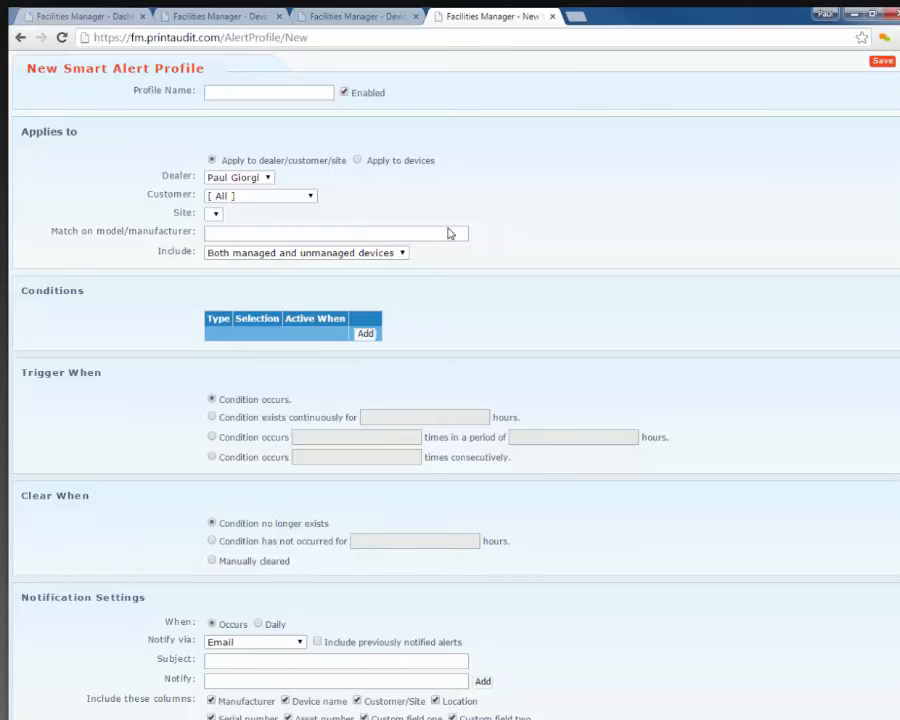
- Compare the alert profile's scope options for applying to a dealer/customer/site and applying to devices
{"action": "left_click_drag", "start_coordinate": [221, 160], "coordinate": [348, 165]}
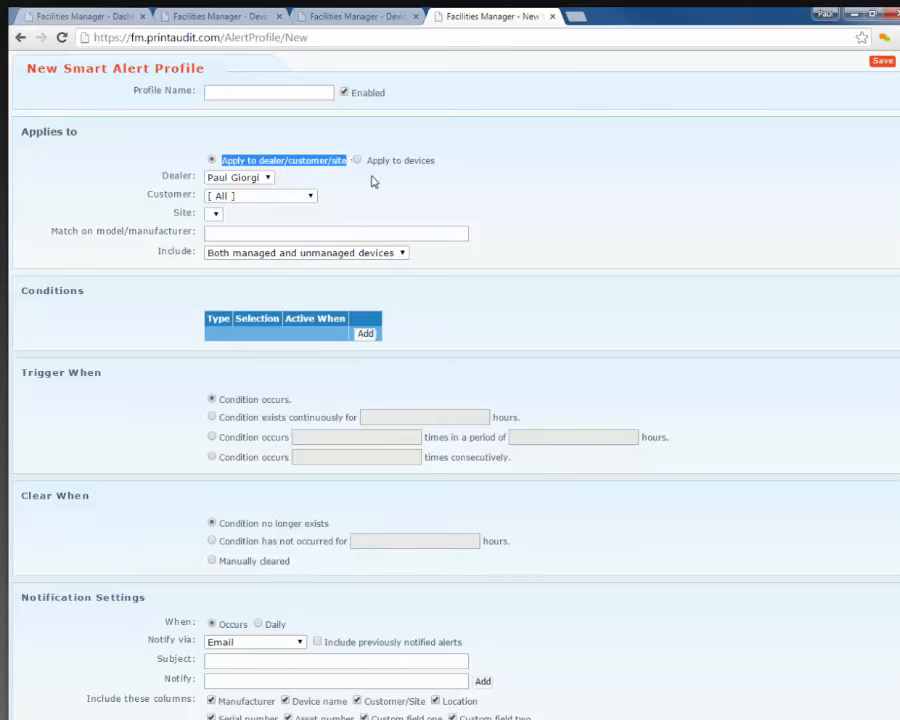
{"action": "left_click", "coordinate": [371, 168]}
{"action": "left_click_drag", "start_coordinate": [368, 163], "coordinate": [433, 164]}
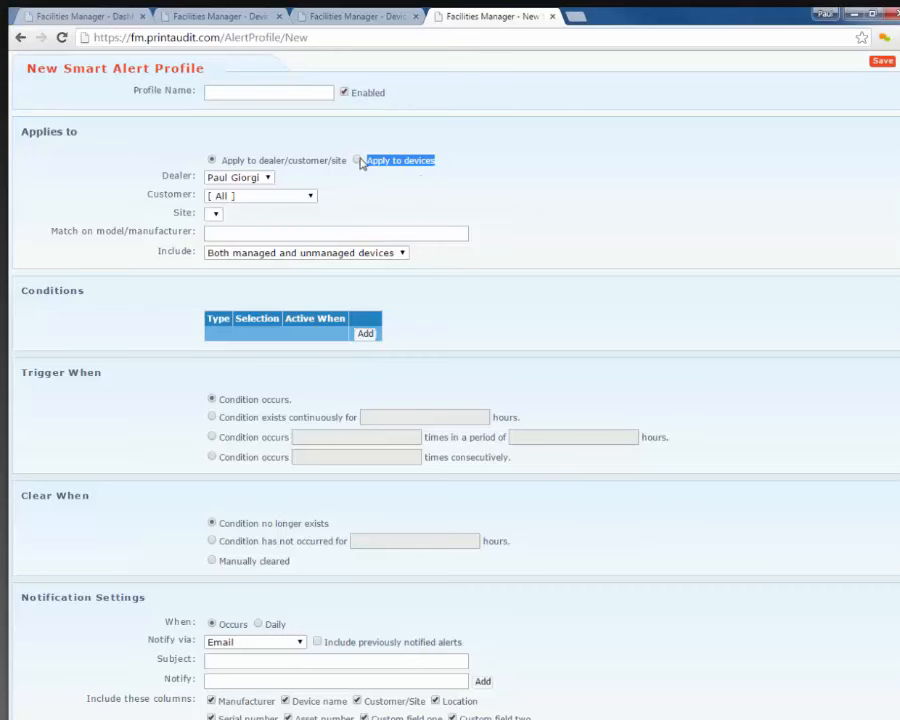
{"action": "left_click", "coordinate": [358, 161]}
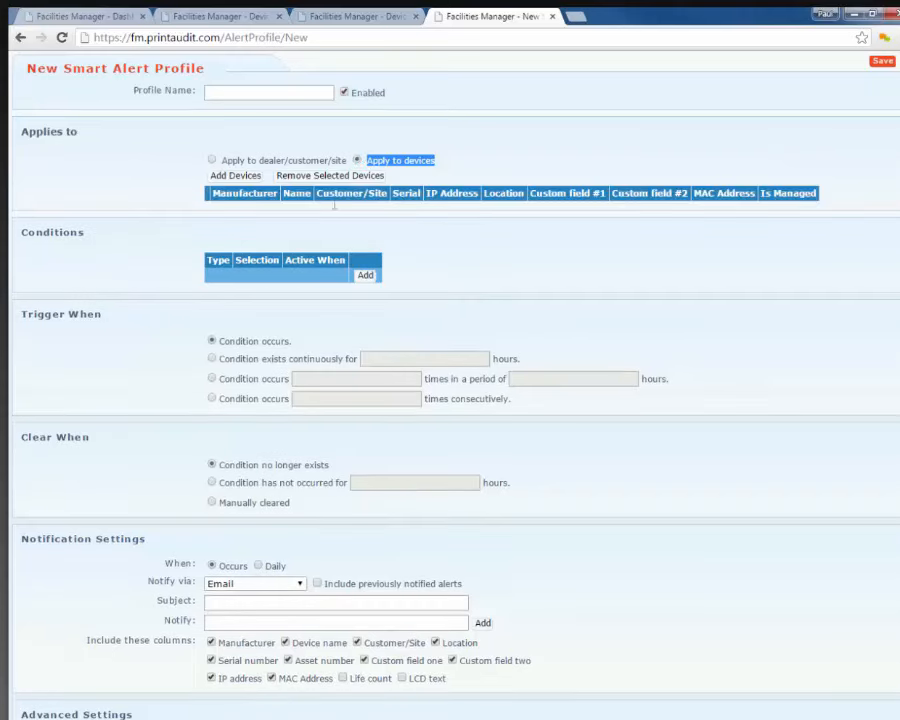
{"action": "left_click", "coordinate": [212, 161]}
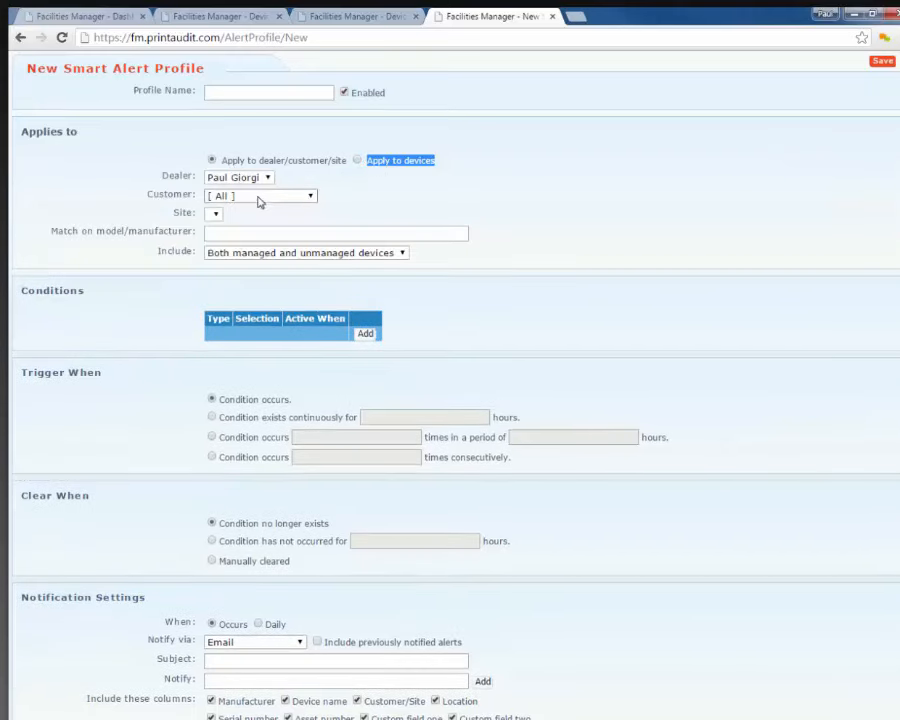
- Scope the alert profile to the customer Excel Industries, Primary Site, matching the model HP 9250c Digital Sender
{"action": "left_click", "coordinate": [266, 195]}
{"action": "left_click", "coordinate": [268, 234]}
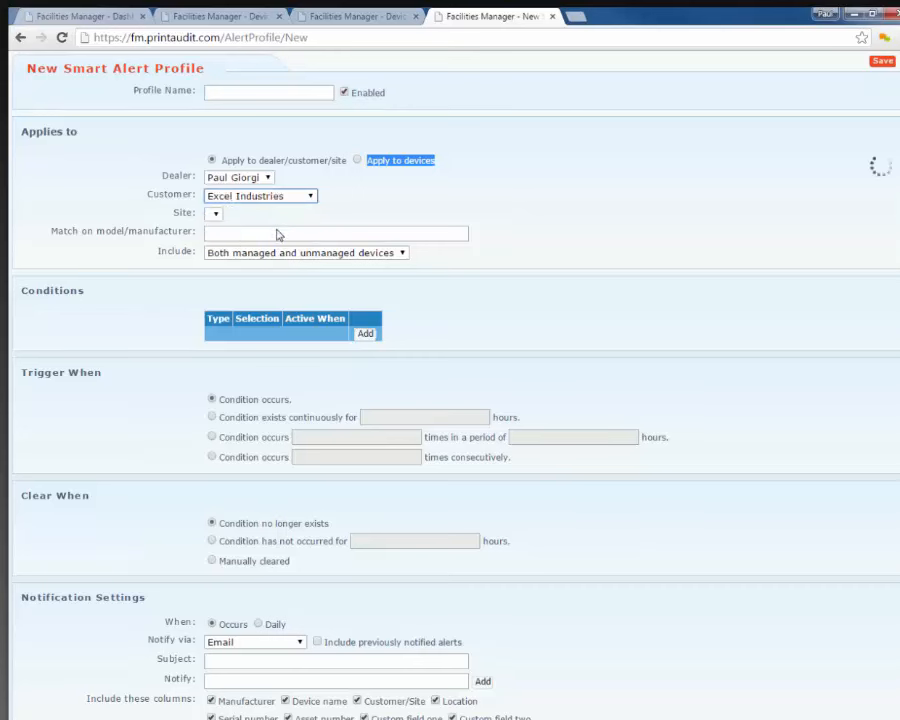
{"action": "left_click", "coordinate": [249, 215]}
{"action": "left_click", "coordinate": [252, 241]}
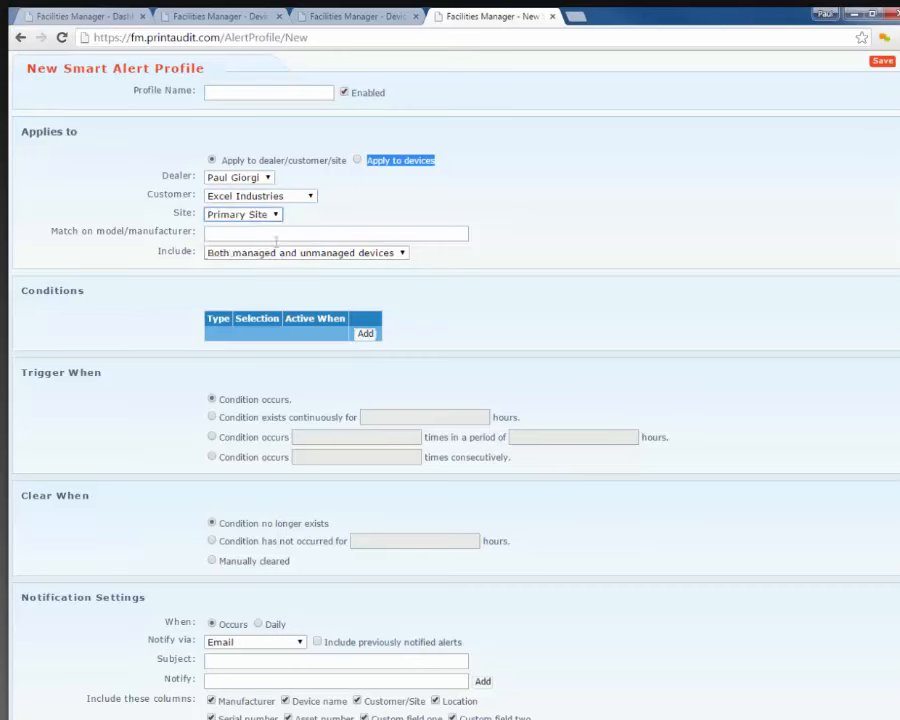
{"action": "left_click", "coordinate": [258, 234]}
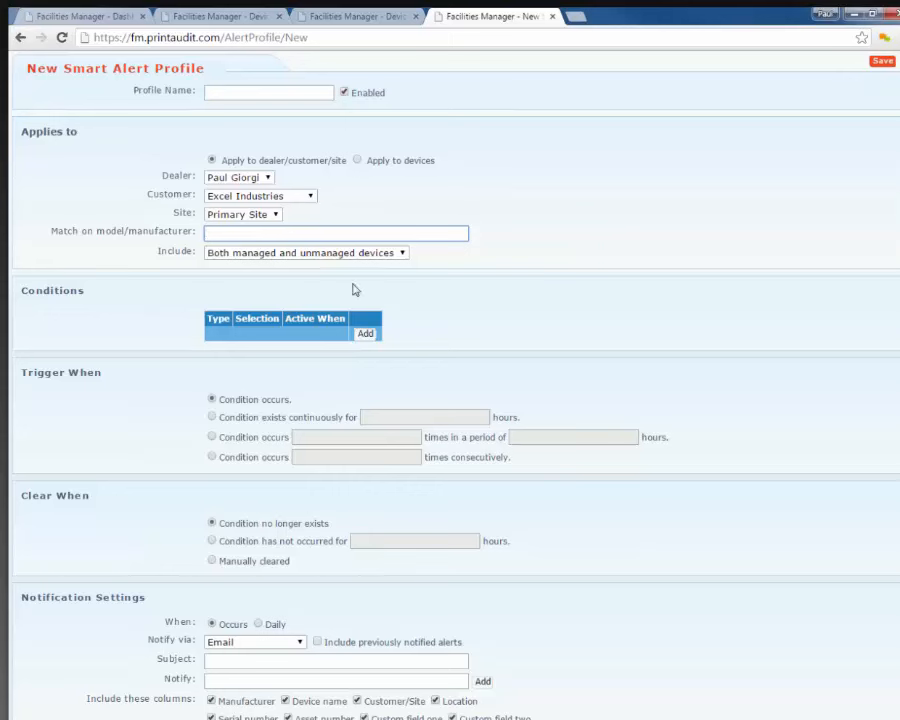
{"action": "type", "text": "HP"}
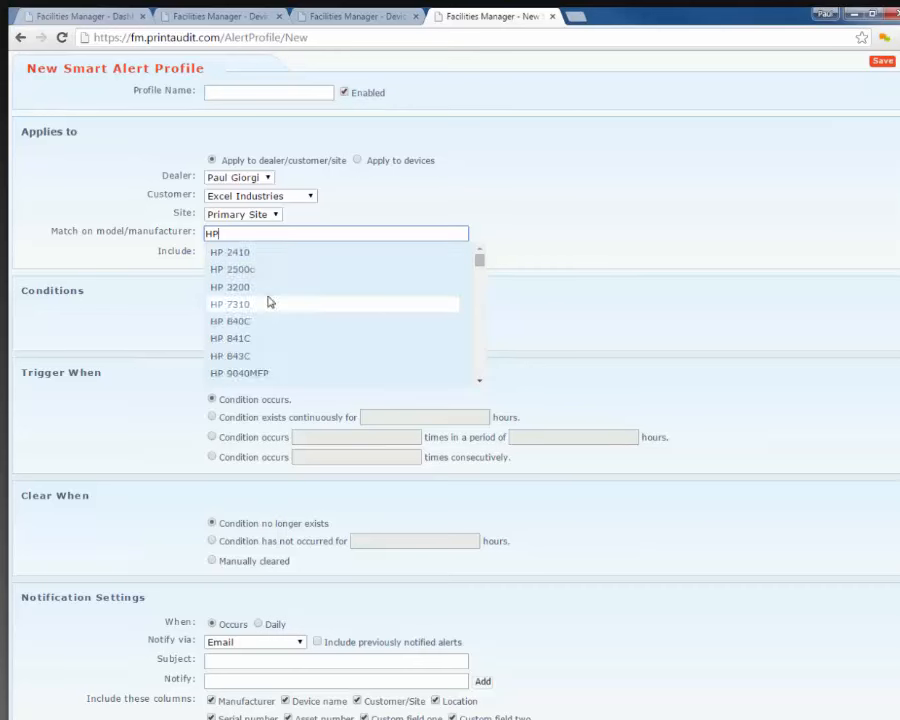
{"action": "scroll", "coordinate": [280, 310], "scroll_direction": "down", "scroll_amount": 2}
{"action": "left_click", "coordinate": [317, 293]}
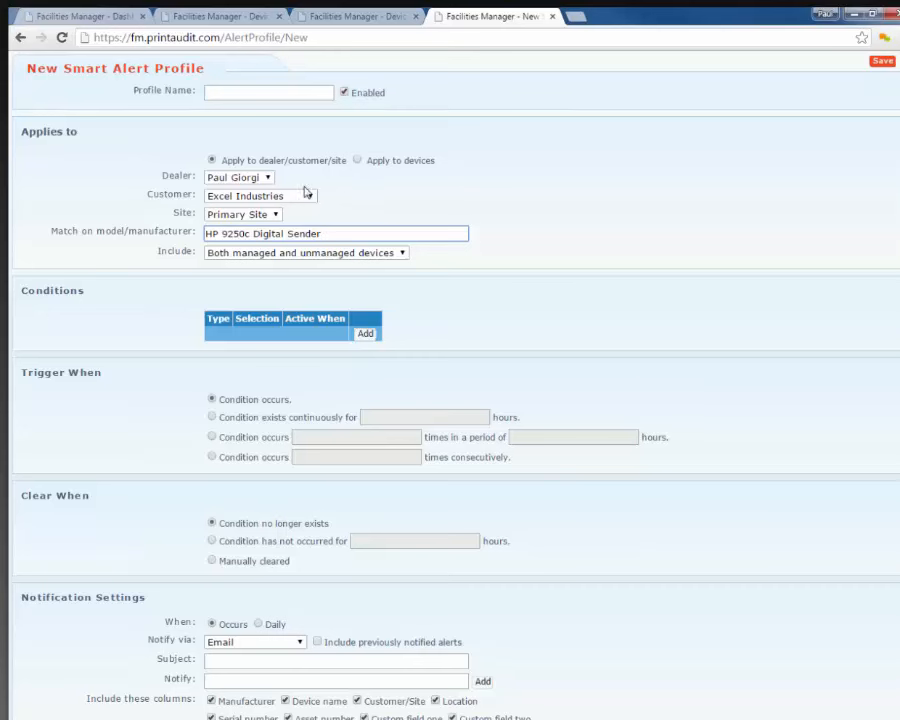
- Set the alert profile to apply to devices and search for devices across all customers
{"action": "left_click", "coordinate": [358, 160]}
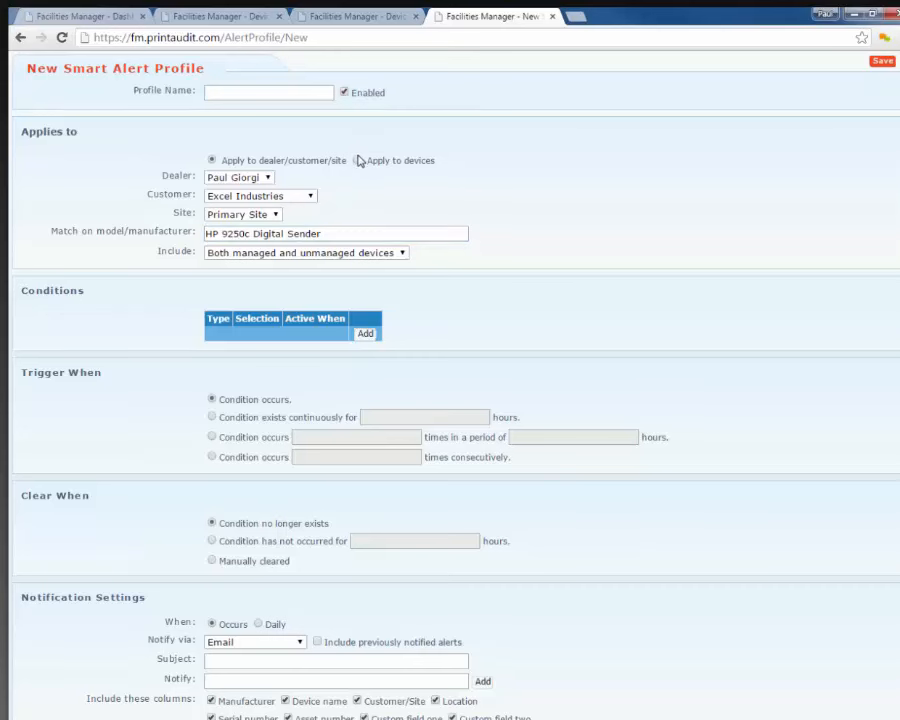
{"action": "left_click", "coordinate": [357, 160]}
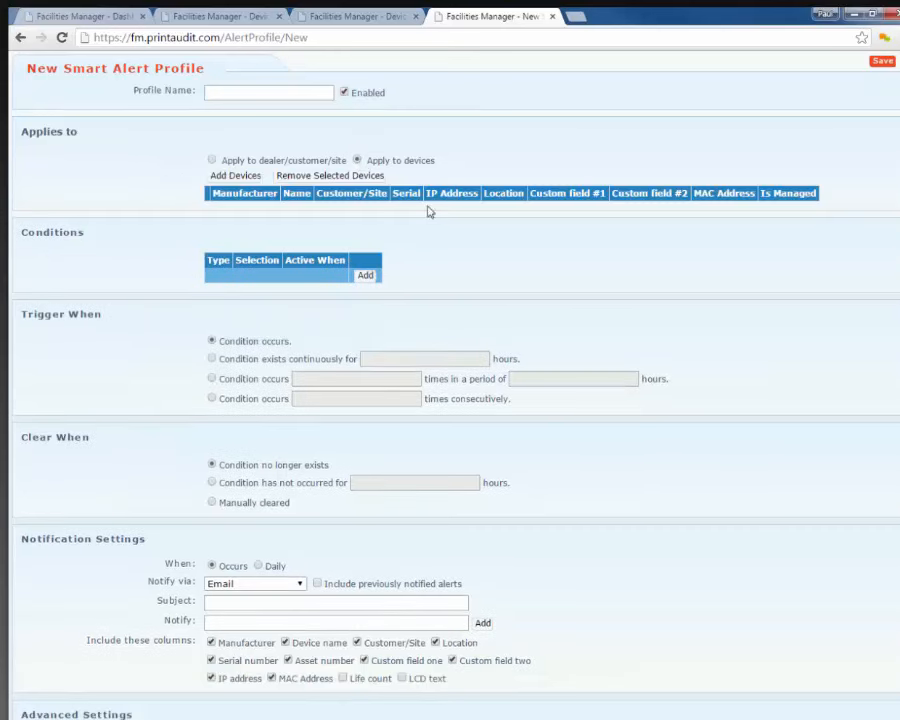
{"action": "left_click", "coordinate": [238, 178]}
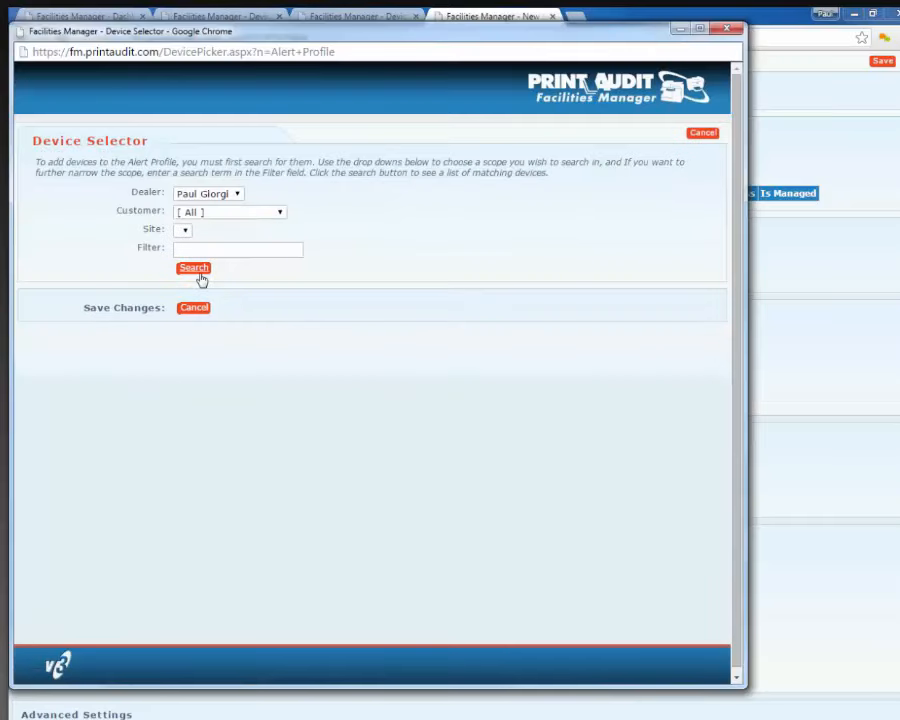
{"action": "left_click", "coordinate": [199, 274]}
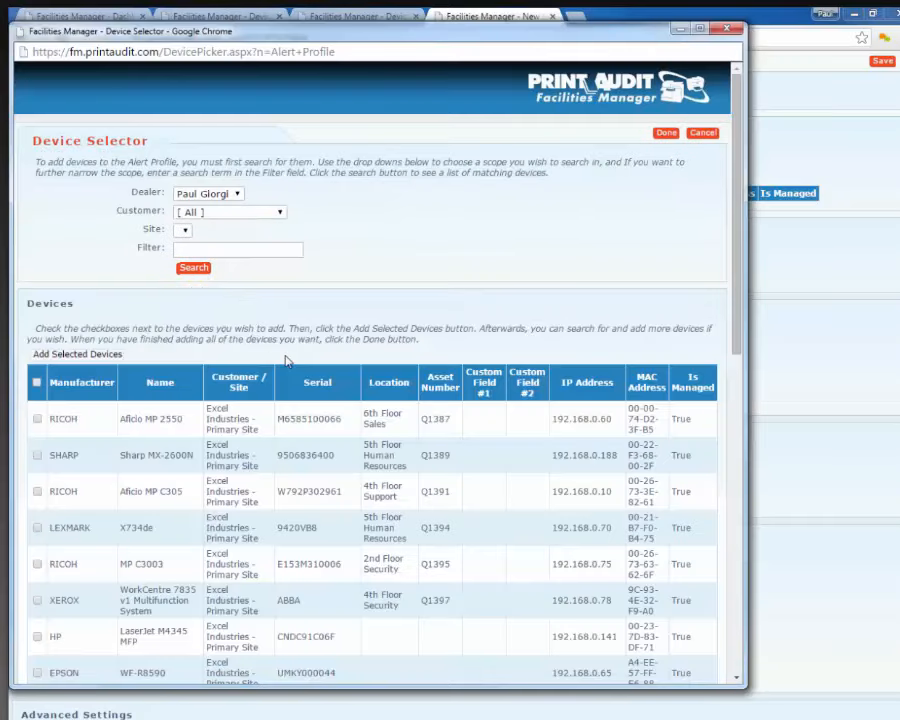
- Add the HP LaserJet 700 color MFP M775 from the device list to the alert profile
{"action": "scroll", "coordinate": [287, 361], "scroll_direction": "down", "scroll_amount": 3}
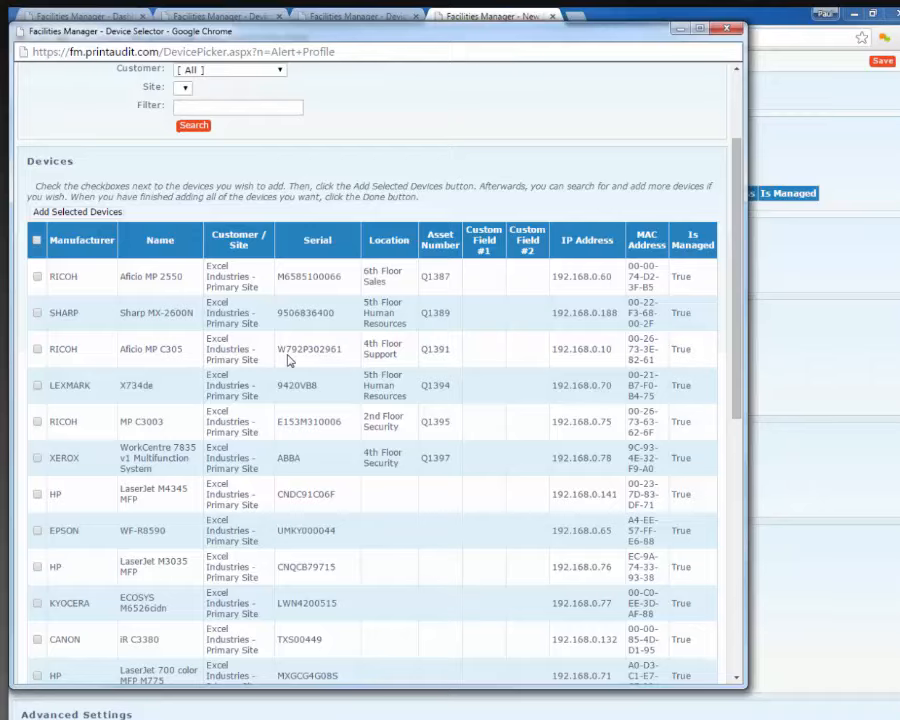
{"action": "scroll", "coordinate": [287, 361], "scroll_direction": "down", "scroll_amount": 6}
{"action": "left_click_drag", "start_coordinate": [121, 386], "coordinate": [197, 396]}
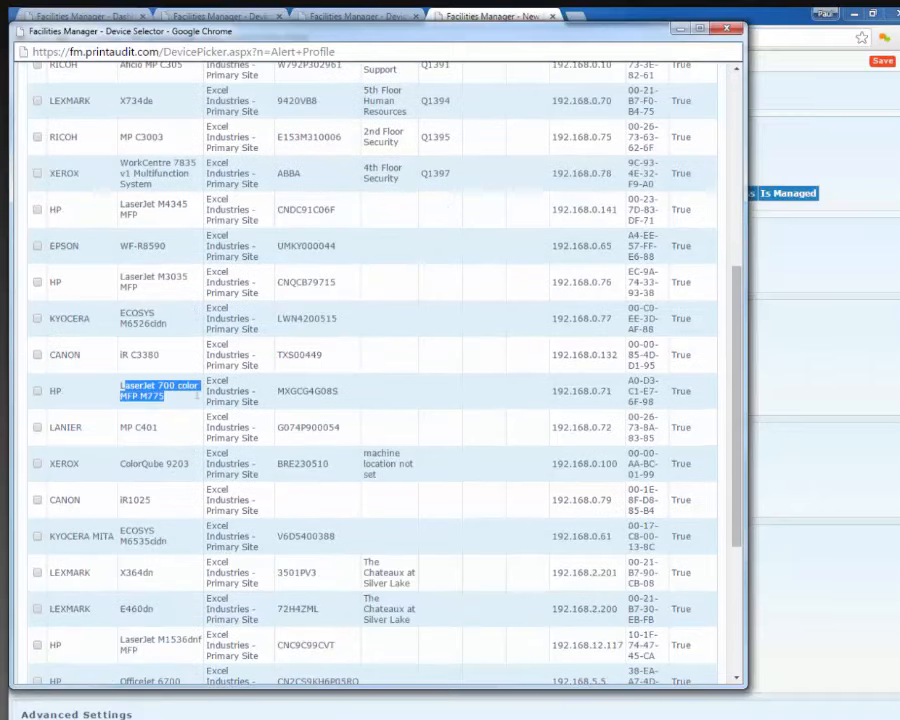
{"action": "left_click", "coordinate": [37, 391]}
{"action": "scroll", "coordinate": [244, 394], "scroll_direction": "down", "scroll_amount": 6}
{"action": "left_click", "coordinate": [90, 582]}
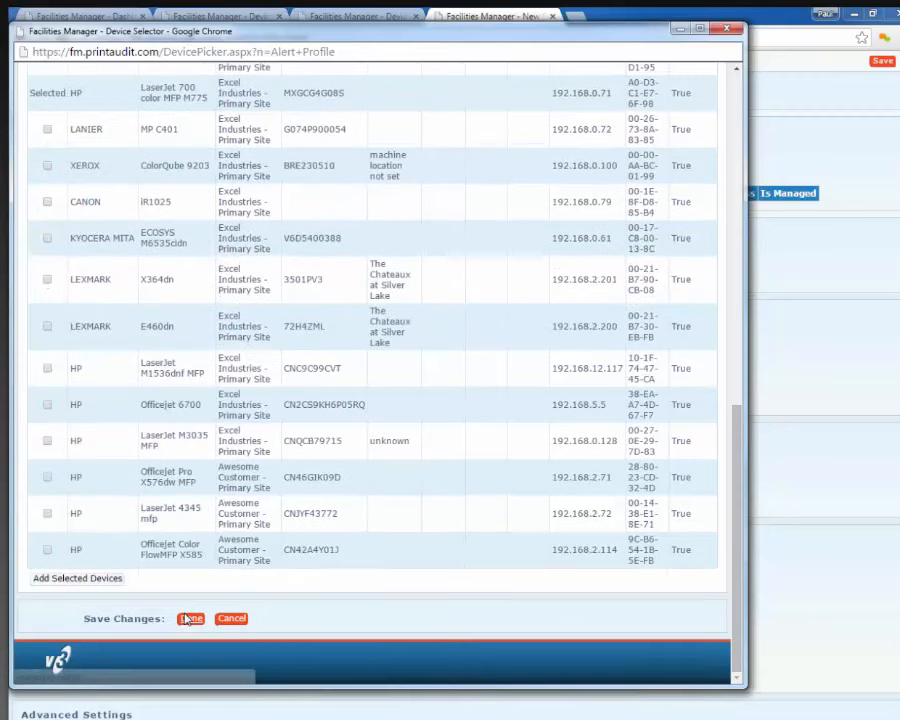
{"action": "left_click", "coordinate": [188, 619]}
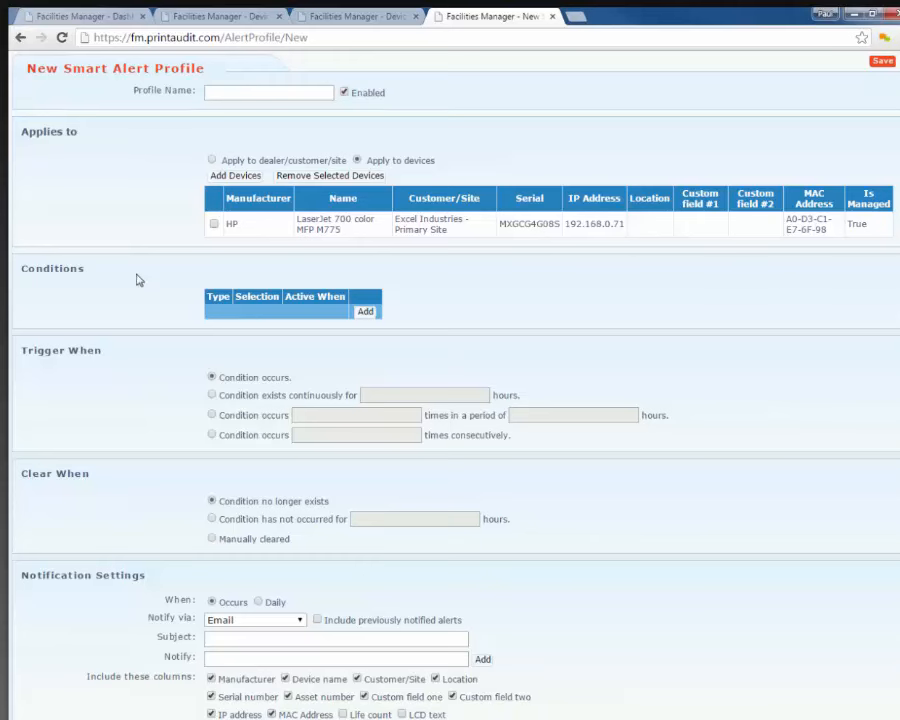
- Add a Toner days remaining condition to the alert profile with days remaining set to 10
{"action": "double_click", "coordinate": [38, 268]}
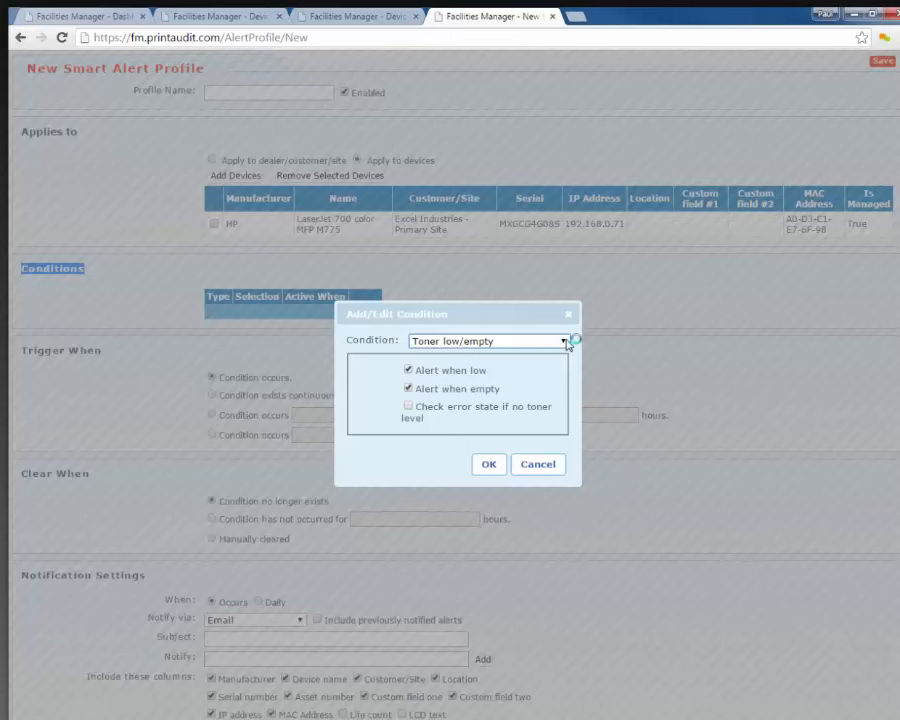
{"action": "left_click", "coordinate": [564, 342]}
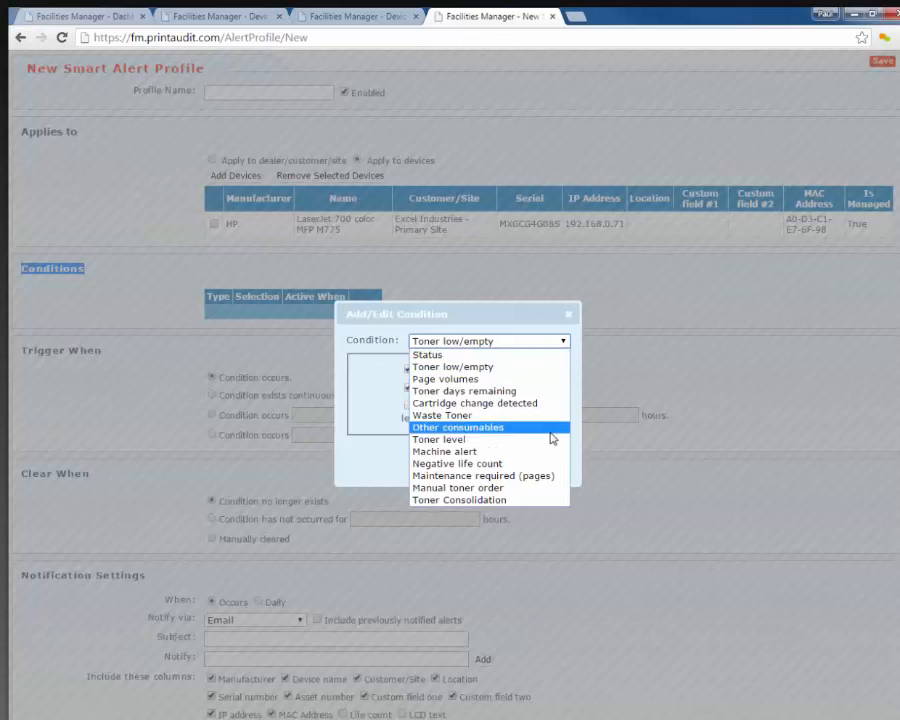
{"action": "left_click", "coordinate": [550, 392]}
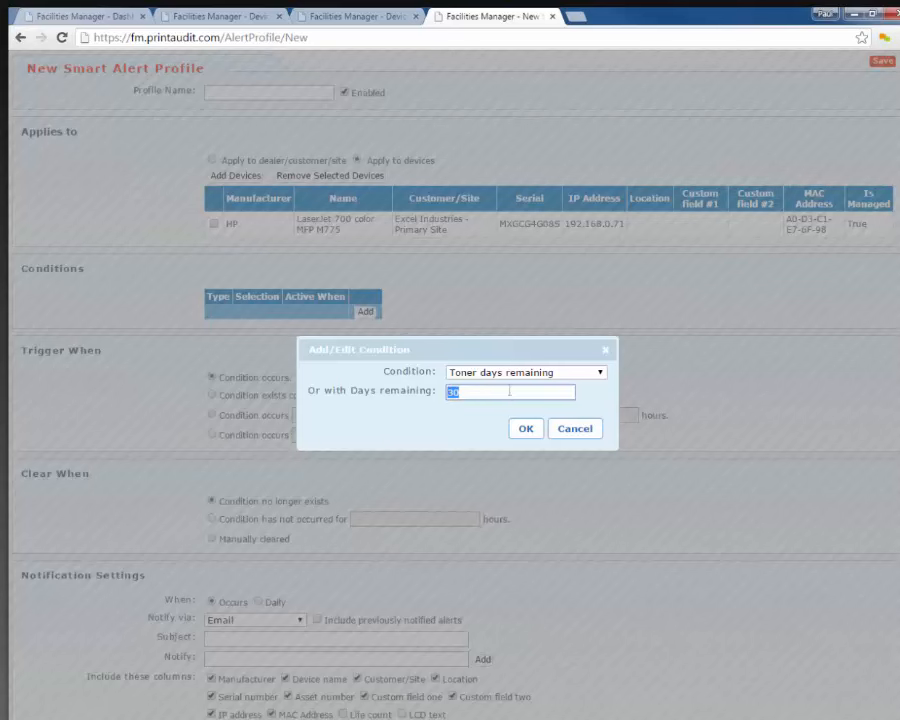
{"action": "type", "text": "10"}
{"action": "left_click", "coordinate": [526, 428]}
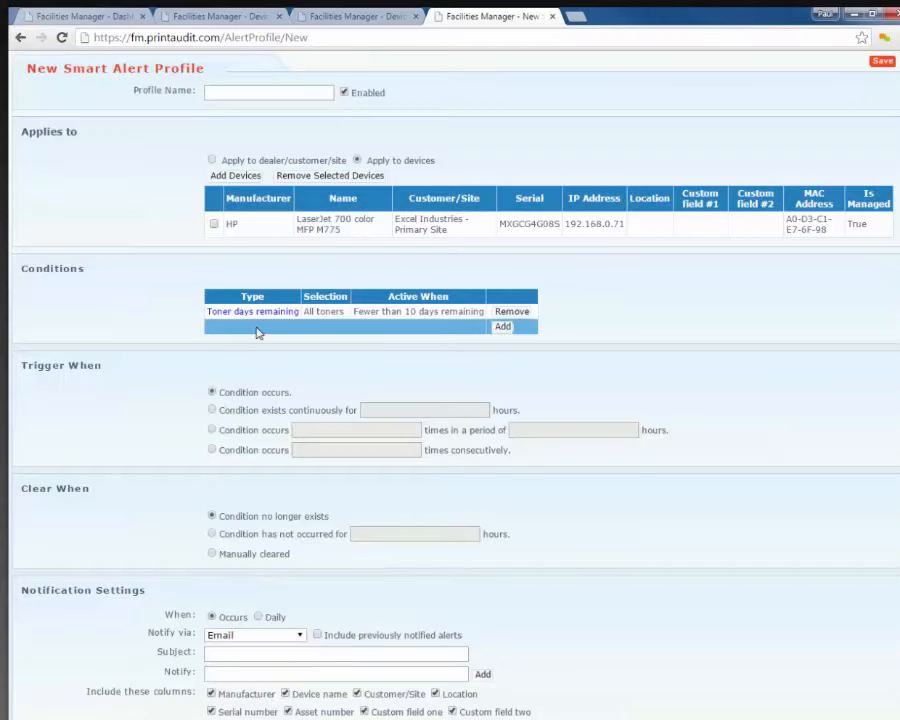
- Review the alert profile's condition, trigger and clear settings
{"action": "scroll", "coordinate": [552, 372], "scroll_direction": "down", "scroll_amount": 2}
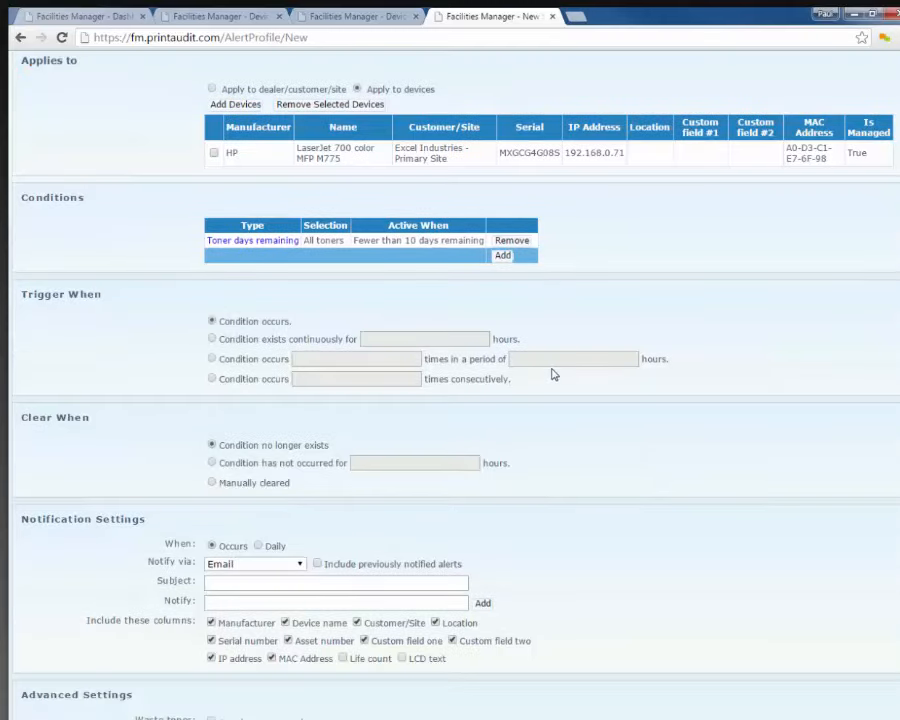
{"action": "left_click_drag", "start_coordinate": [48, 213], "coordinate": [114, 237]}
{"action": "left_click_drag", "start_coordinate": [220, 250], "coordinate": [288, 249]}
{"action": "scroll", "coordinate": [287, 258], "scroll_direction": "down", "scroll_amount": 1}
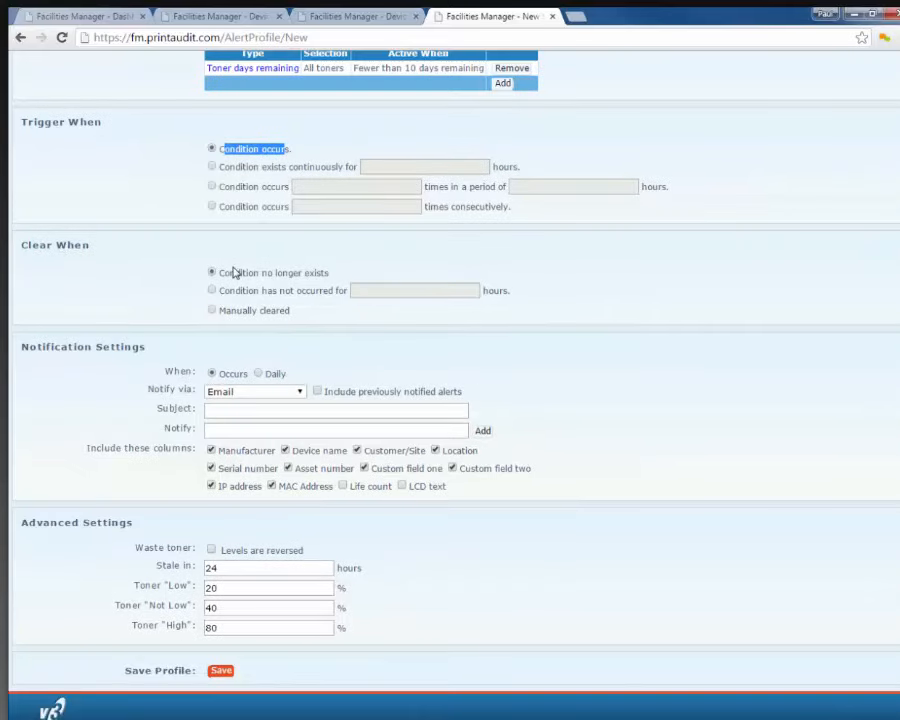
{"action": "left_click_drag", "start_coordinate": [222, 274], "coordinate": [328, 273]}
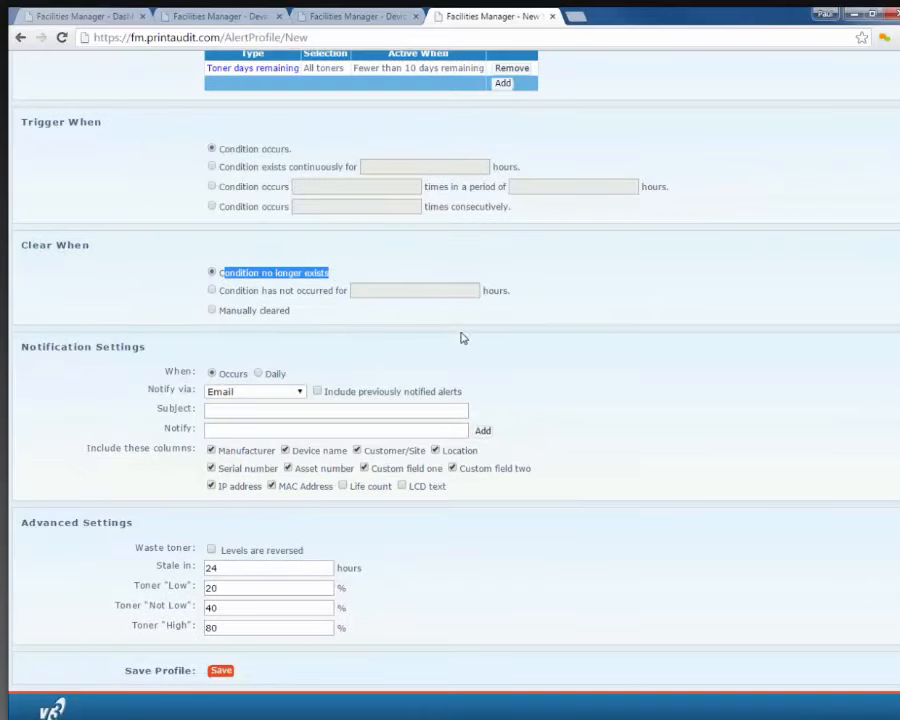
- Try Web Post as the notification method and set it back to Email
{"action": "left_click", "coordinate": [236, 393]}
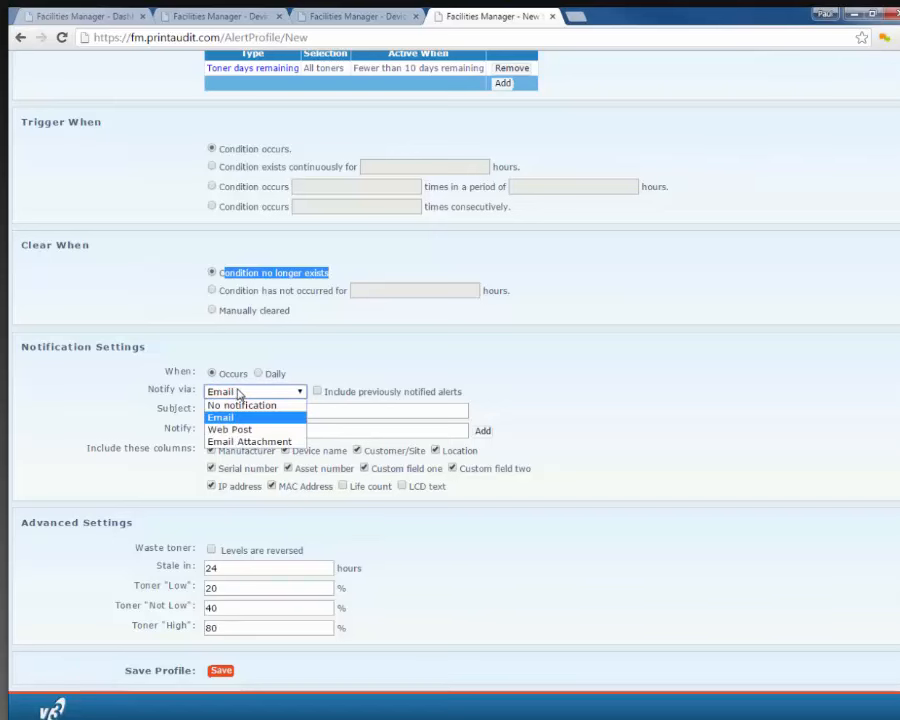
{"action": "left_click", "coordinate": [240, 417]}
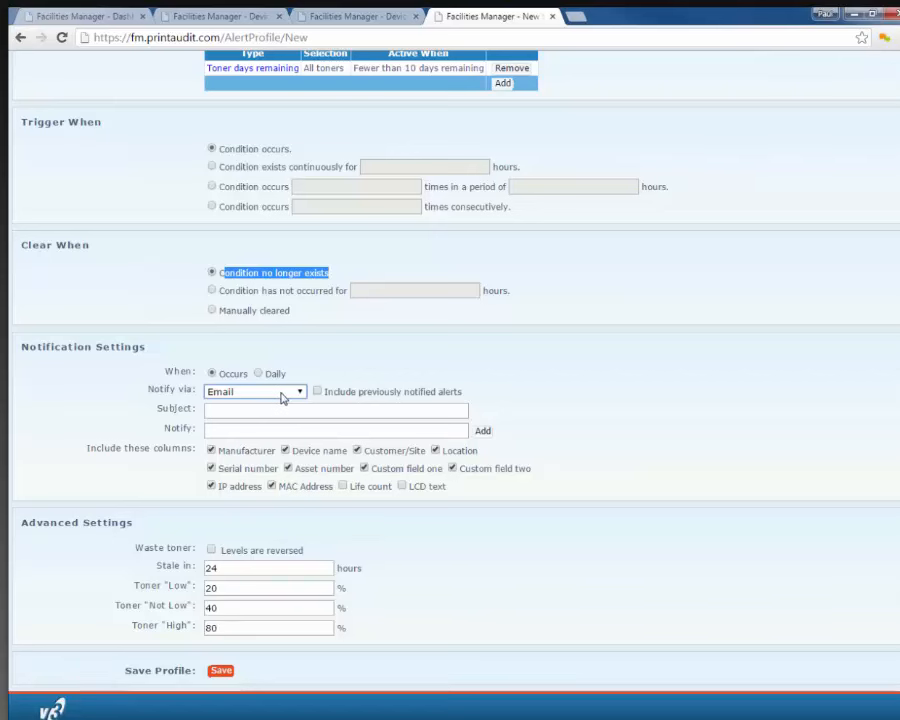
{"action": "left_click", "coordinate": [278, 396]}
{"action": "left_click", "coordinate": [280, 428]}
{"action": "left_click", "coordinate": [267, 427]}
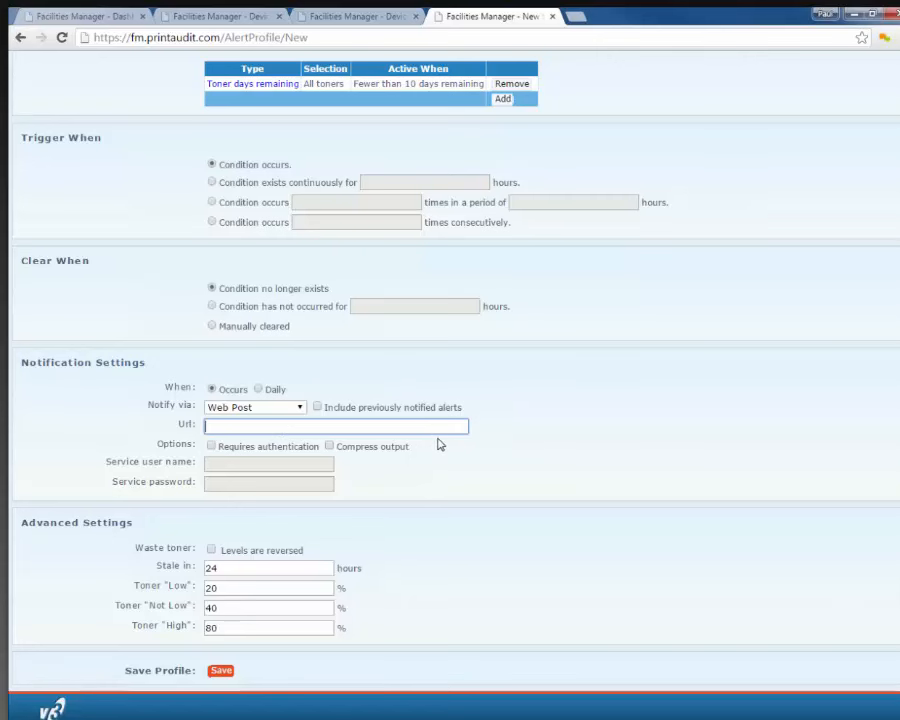
{"action": "left_click", "coordinate": [304, 412]}
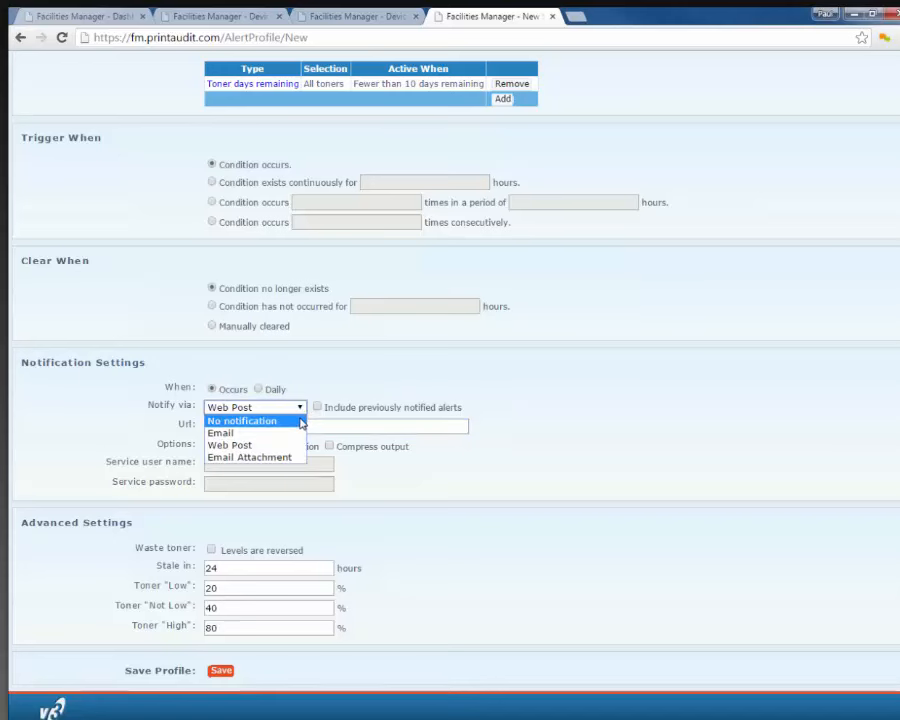
{"action": "left_click", "coordinate": [222, 428]}
- Name the alert profile Days Remaining HP 700 and try to save it
{"action": "left_click", "coordinate": [222, 687]}
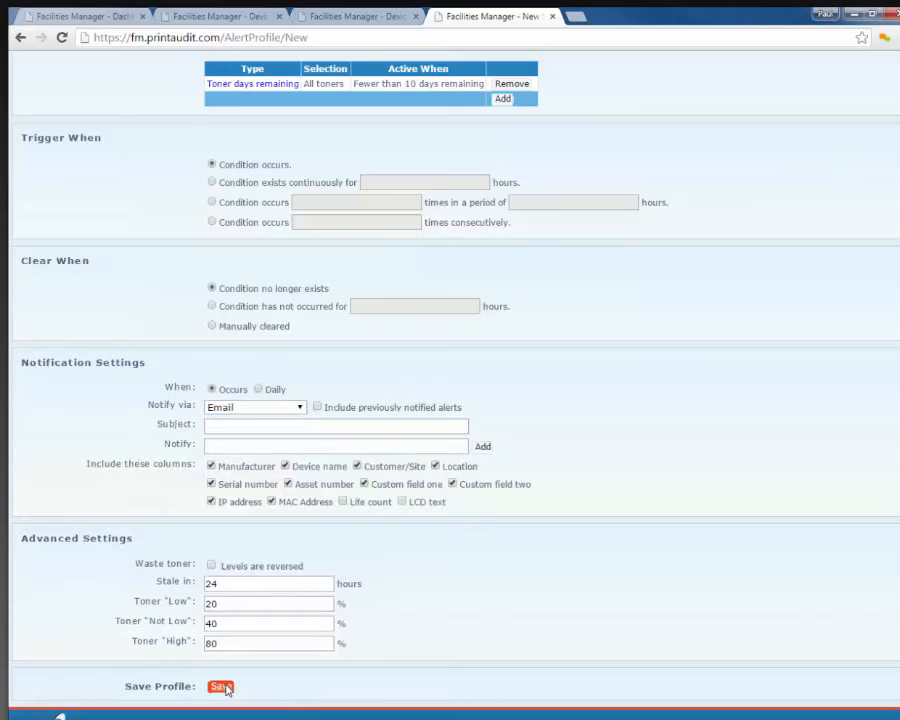
{"action": "scroll", "coordinate": [248, 514], "scroll_direction": "down", "scroll_amount": 1}
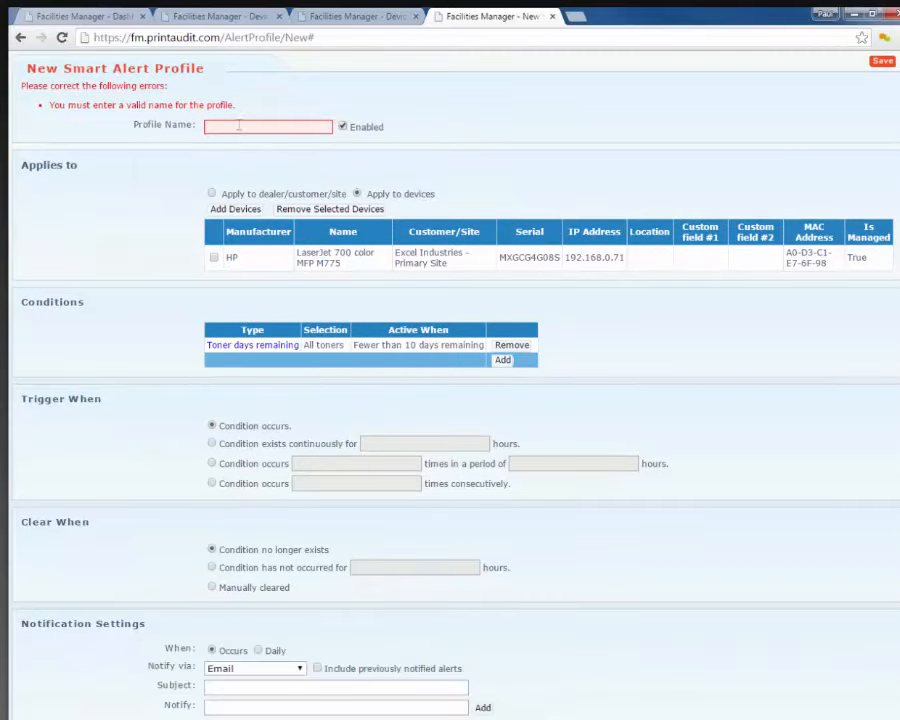
{"action": "left_click", "coordinate": [236, 127]}
{"action": "type", "text": "Days R"}
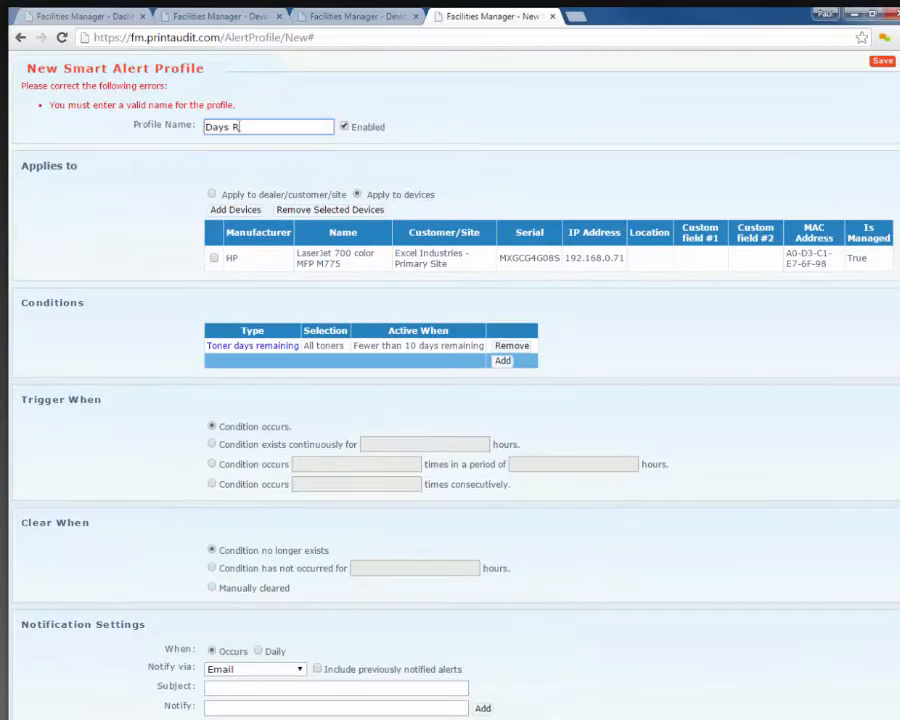
{"action": "type", "text": "emaining HP 700"}
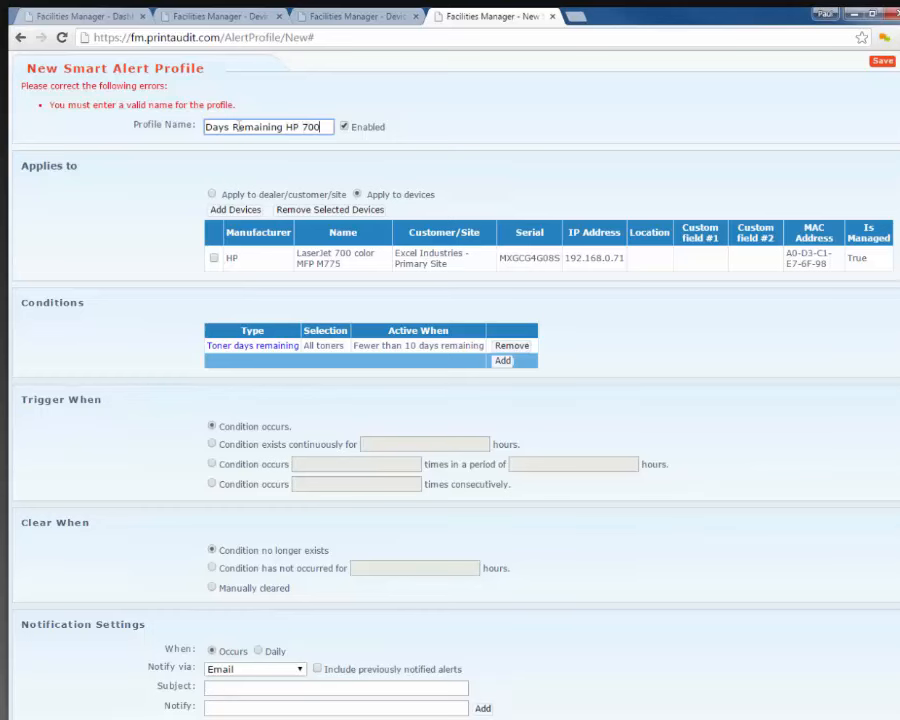
{"action": "scroll", "coordinate": [246, 141], "scroll_direction": "down", "scroll_amount": 5}
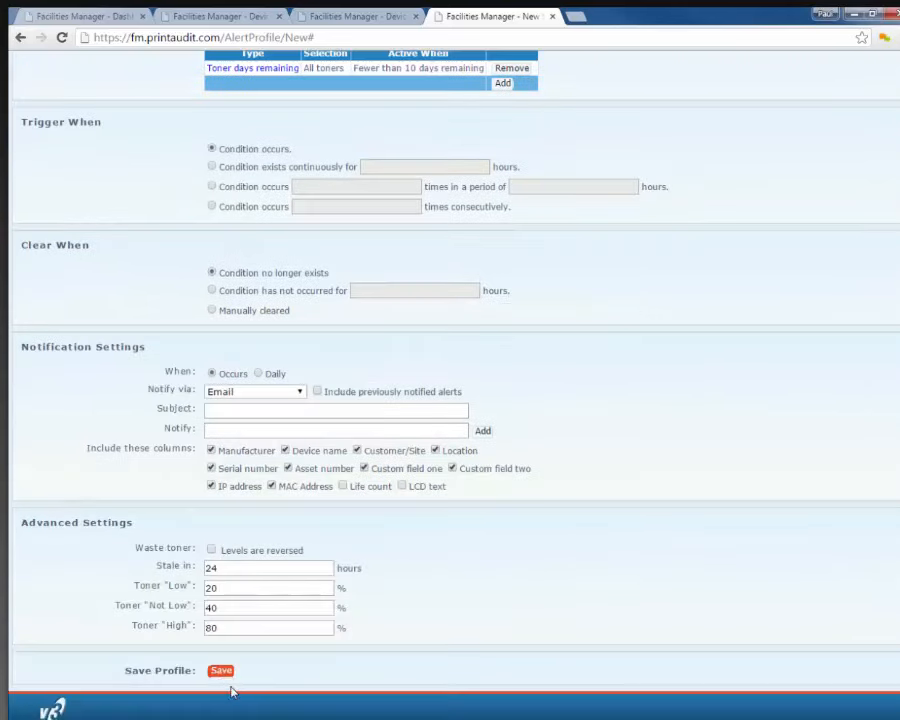
{"action": "left_click", "coordinate": [220, 671]}
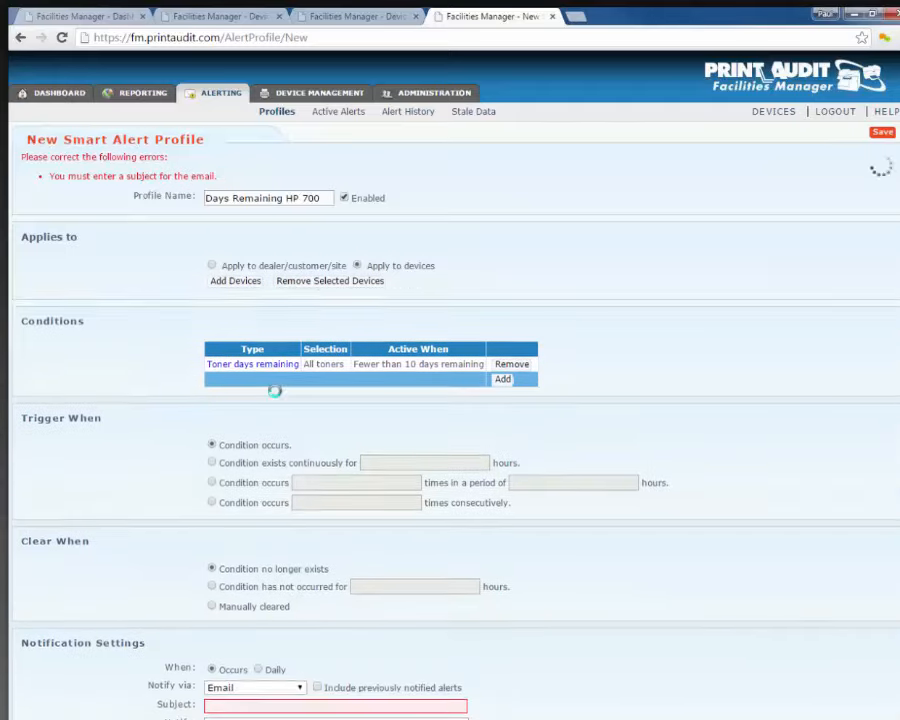
{"action": "scroll", "coordinate": [274, 386], "scroll_direction": "down", "scroll_amount": 3}
{"action": "scroll", "coordinate": [325, 427], "scroll_direction": "up", "scroll_amount": 3}
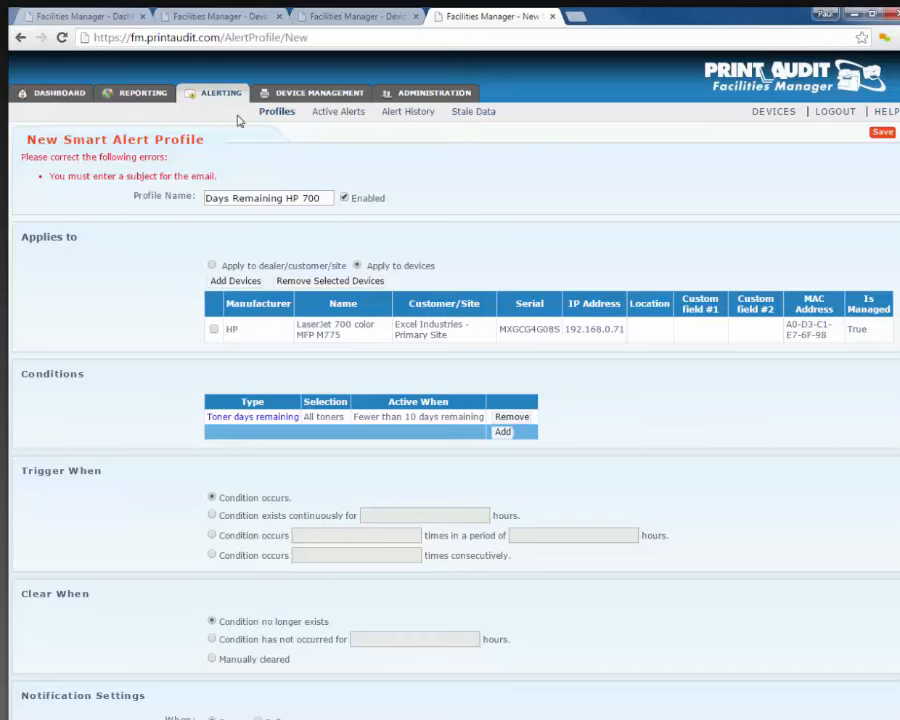
- Abandon the unsaved alert profile and create a new one that applies to devices
{"action": "left_click", "coordinate": [273, 112]}
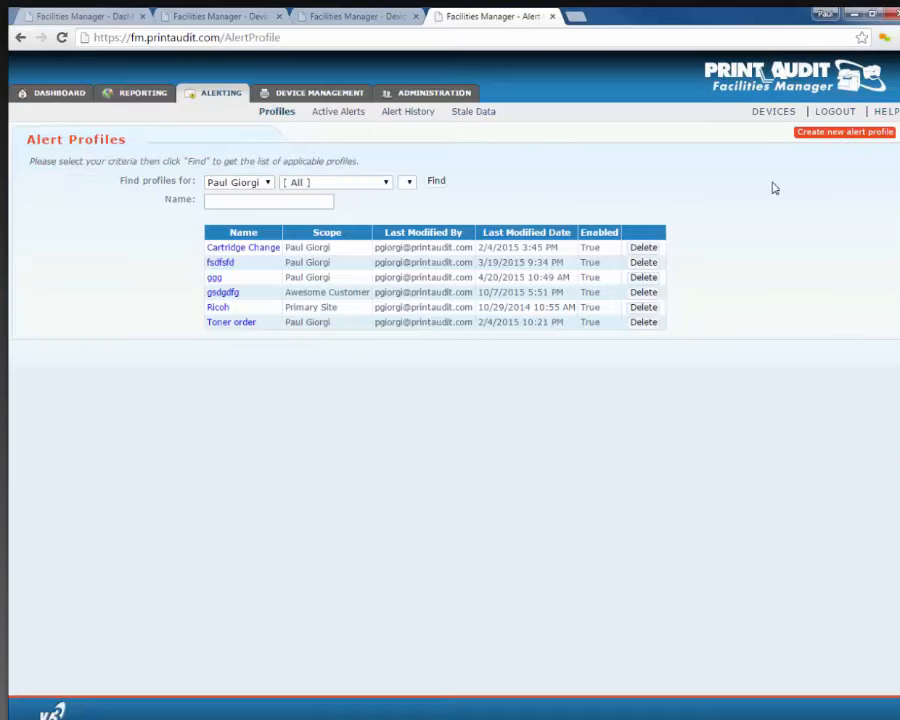
{"action": "left_click", "coordinate": [840, 133]}
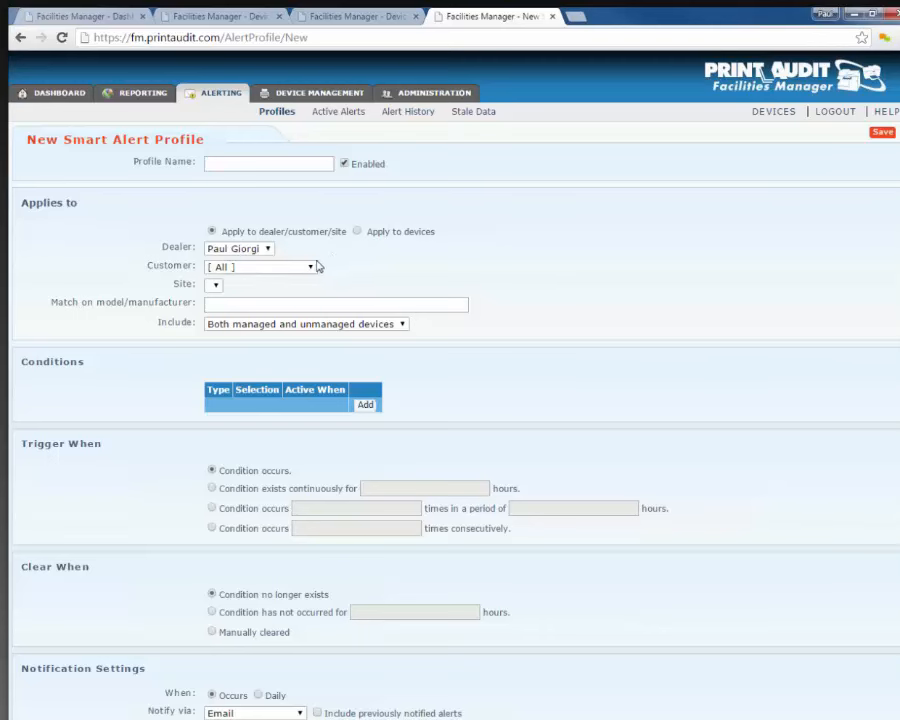
{"action": "left_click", "coordinate": [357, 231]}
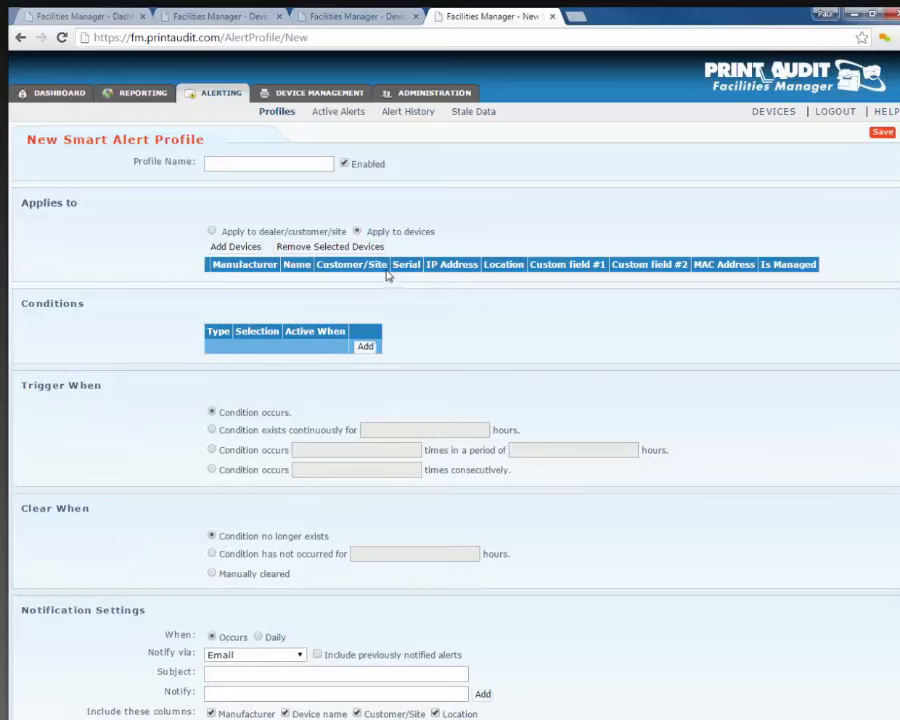
- Search all customers' devices and add the HP LaserJet 700 color MFP M775 to the new alert profile
{"action": "left_click", "coordinate": [236, 246]}
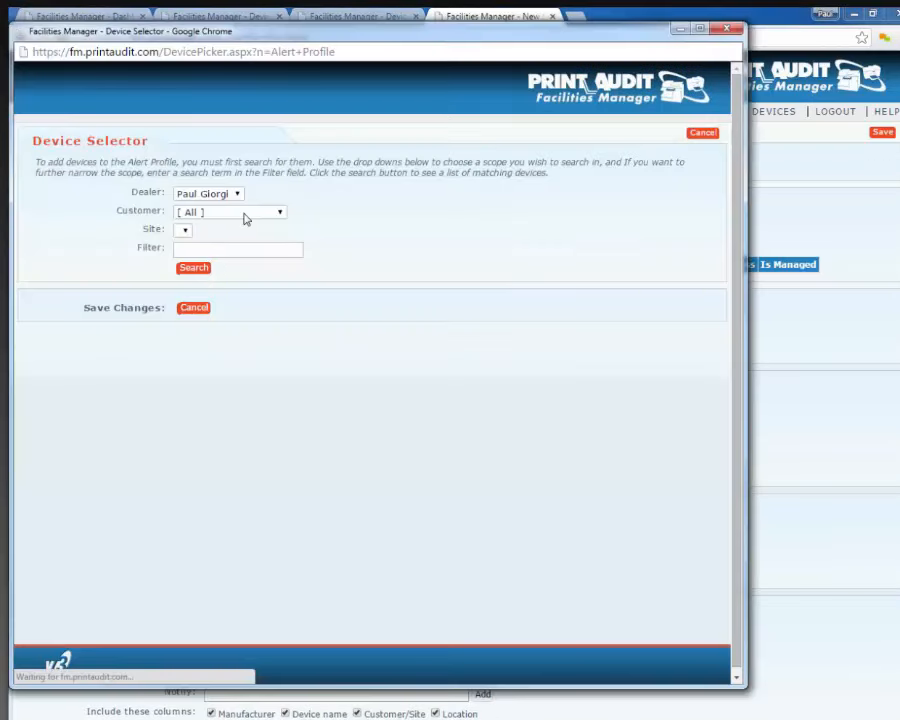
{"action": "scroll", "coordinate": [200, 345], "scroll_direction": "down", "scroll_amount": 3}
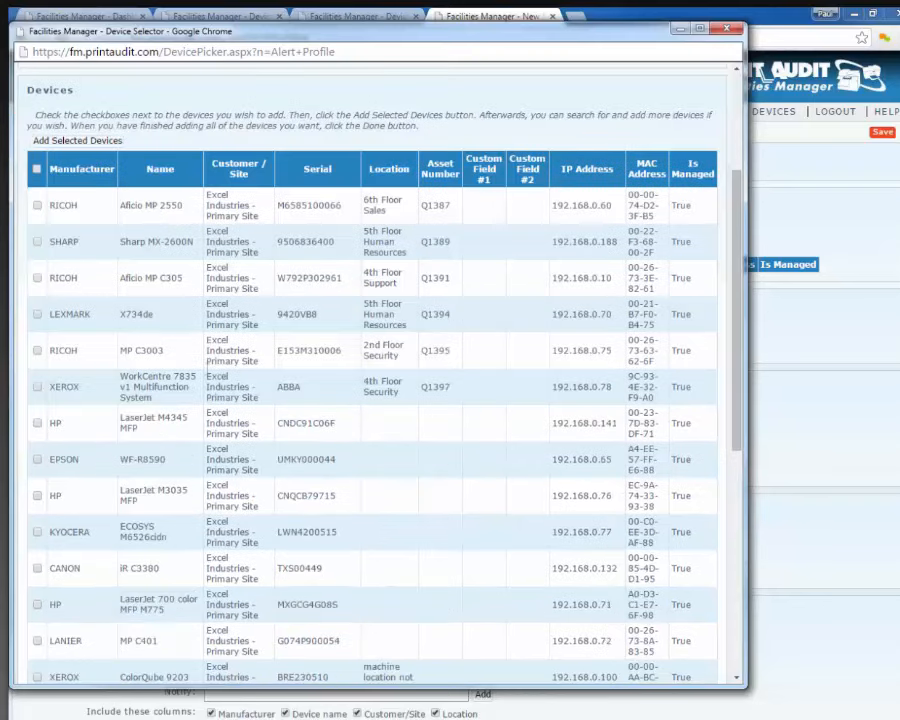
{"action": "scroll", "coordinate": [33, 466], "scroll_direction": "down", "scroll_amount": 1}
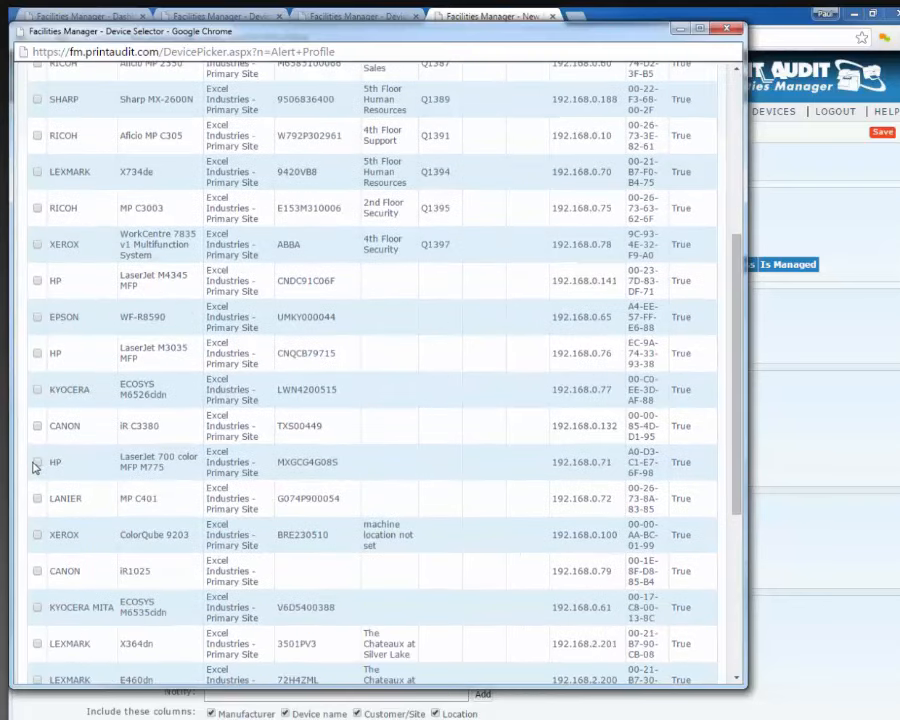
{"action": "left_click", "coordinate": [37, 462]}
{"action": "scroll", "coordinate": [127, 468], "scroll_direction": "down", "scroll_amount": 1}
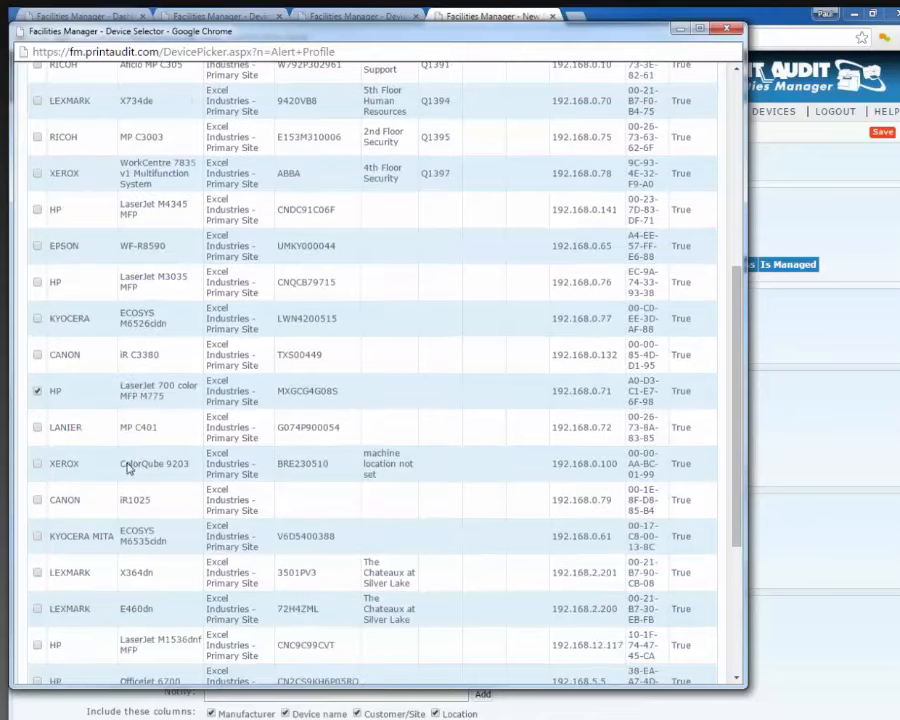
{"action": "scroll", "coordinate": [127, 470], "scroll_direction": "down", "scroll_amount": 4}
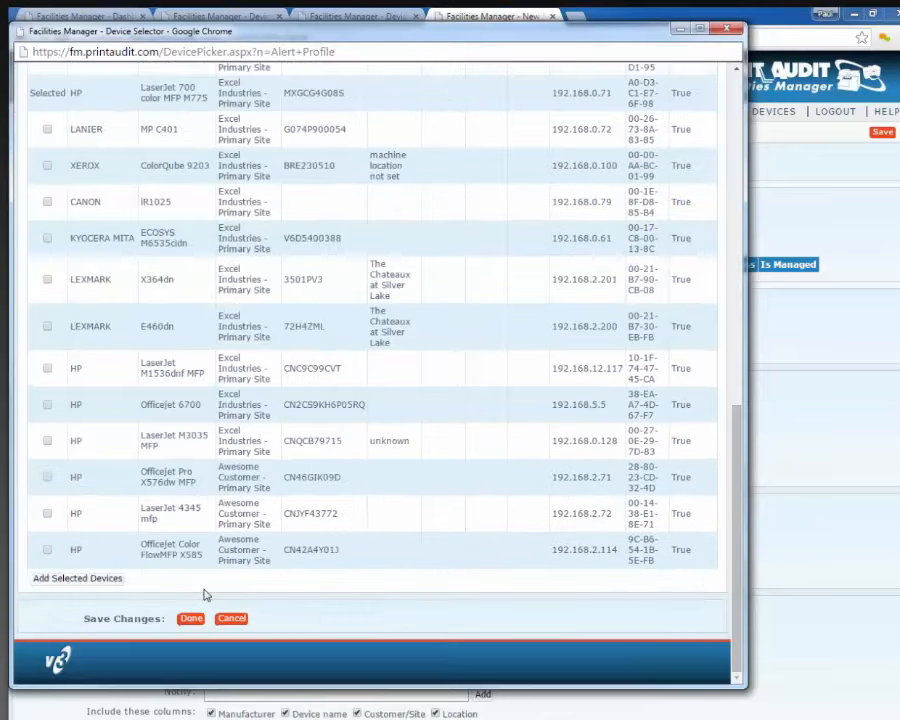
{"action": "left_click", "coordinate": [191, 618]}
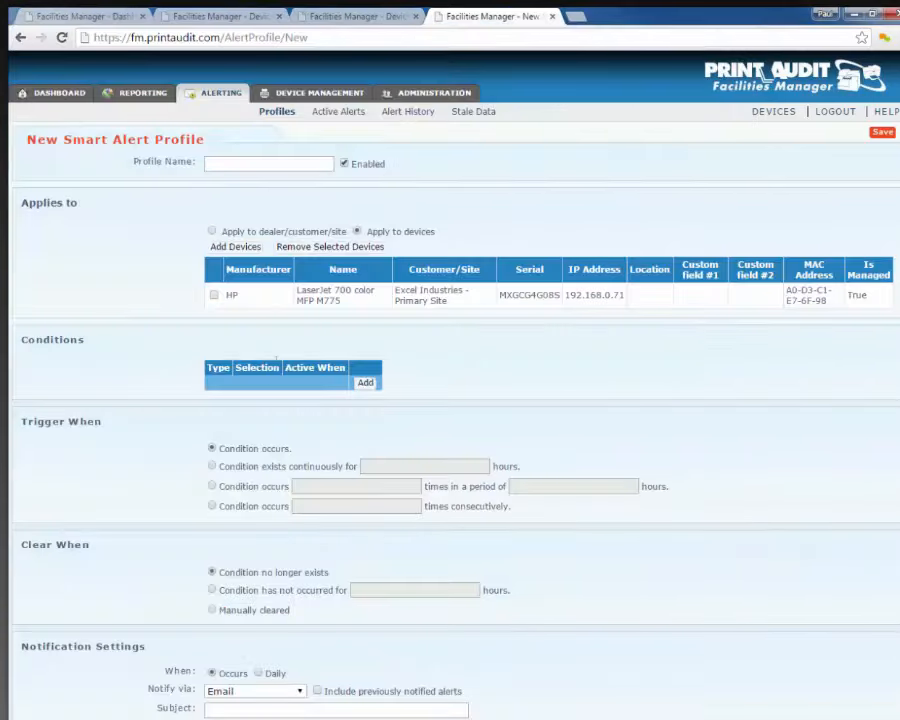
- Add a Cartridge change detected condition to the alert profile
{"action": "scroll", "coordinate": [362, 328], "scroll_direction": "down", "scroll_amount": 1}
{"action": "left_click", "coordinate": [376, 313]}
{"action": "left_click", "coordinate": [528, 342]}
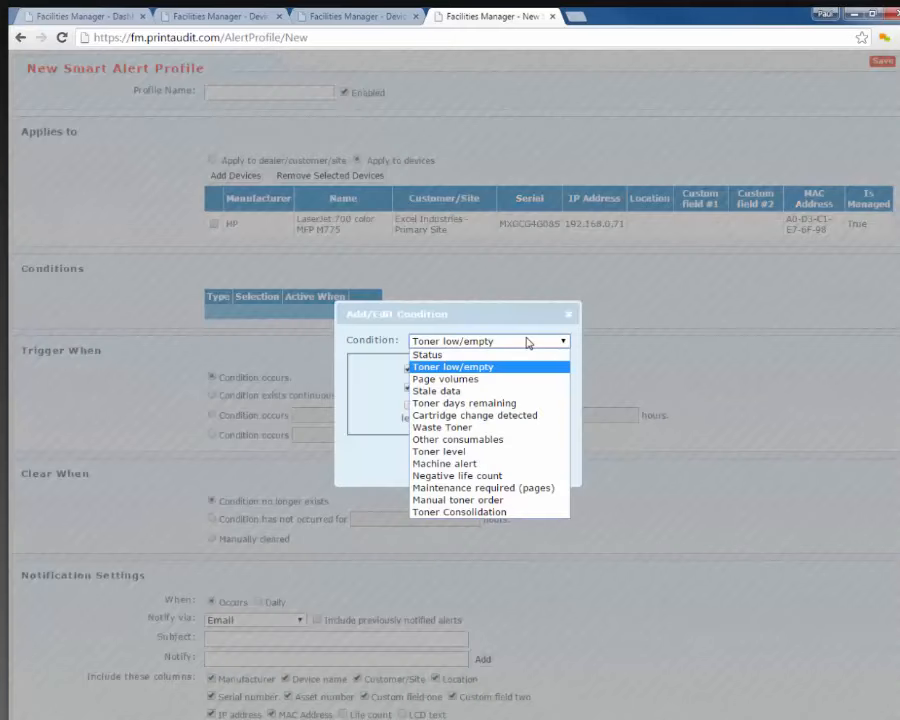
{"action": "left_click", "coordinate": [490, 415]}
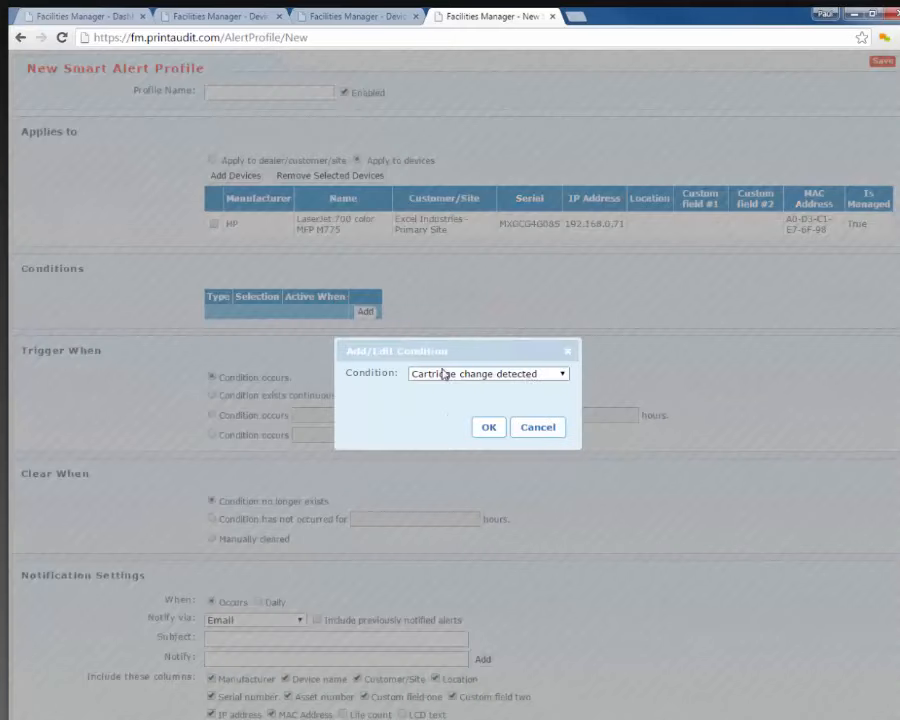
{"action": "left_click", "coordinate": [488, 427]}
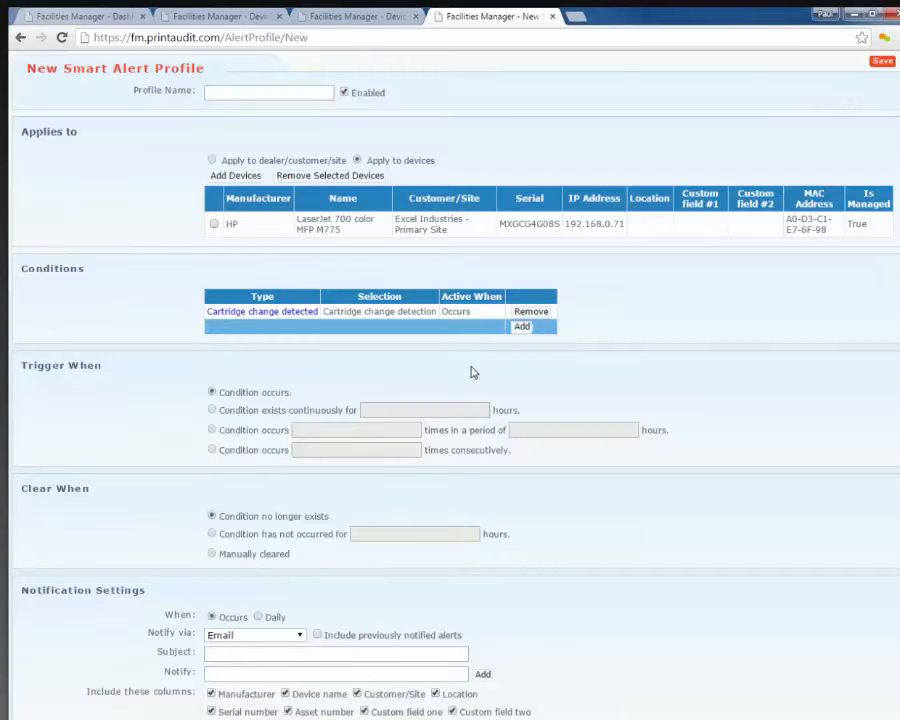
- Set the alert profile's notification method to No notification
{"action": "scroll", "coordinate": [474, 372], "scroll_direction": "down", "scroll_amount": 3}
{"action": "left_click", "coordinate": [294, 421]}
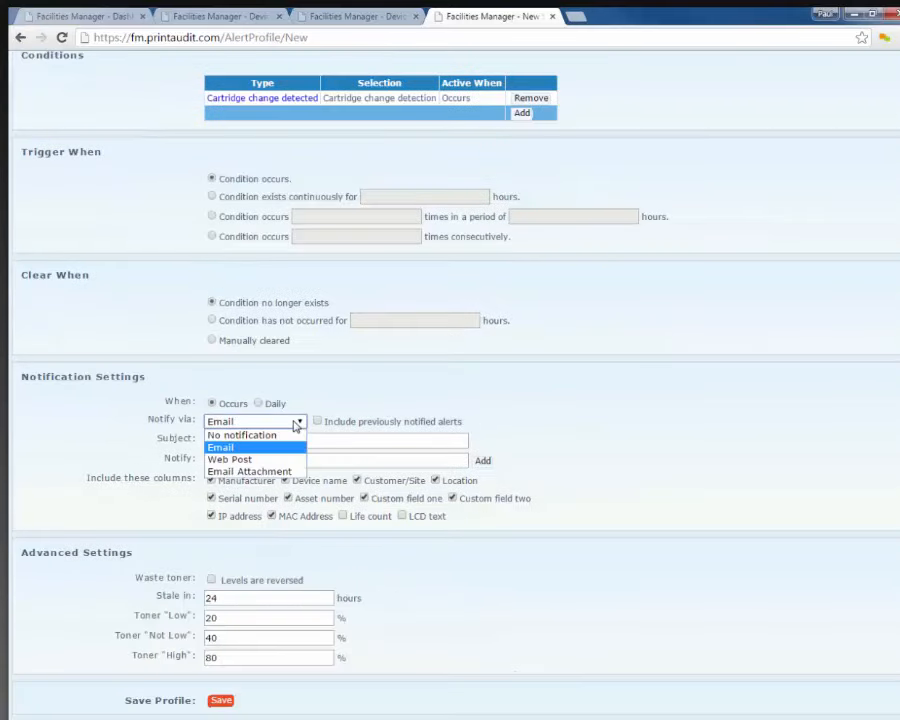
{"action": "left_click", "coordinate": [294, 438]}
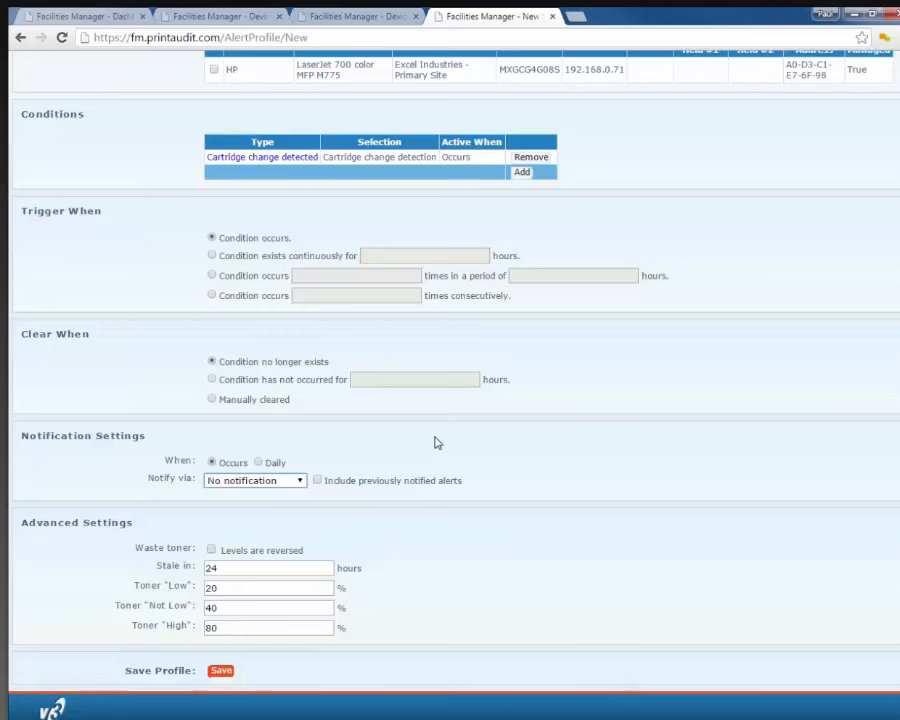
- Name the new alert profile "Chaneg Detected No Notification" and save it
{"action": "scroll", "coordinate": [435, 442], "scroll_direction": "up", "scroll_amount": 3}
{"action": "left_click_drag", "start_coordinate": [302, 281], "coordinate": [480, 297]}
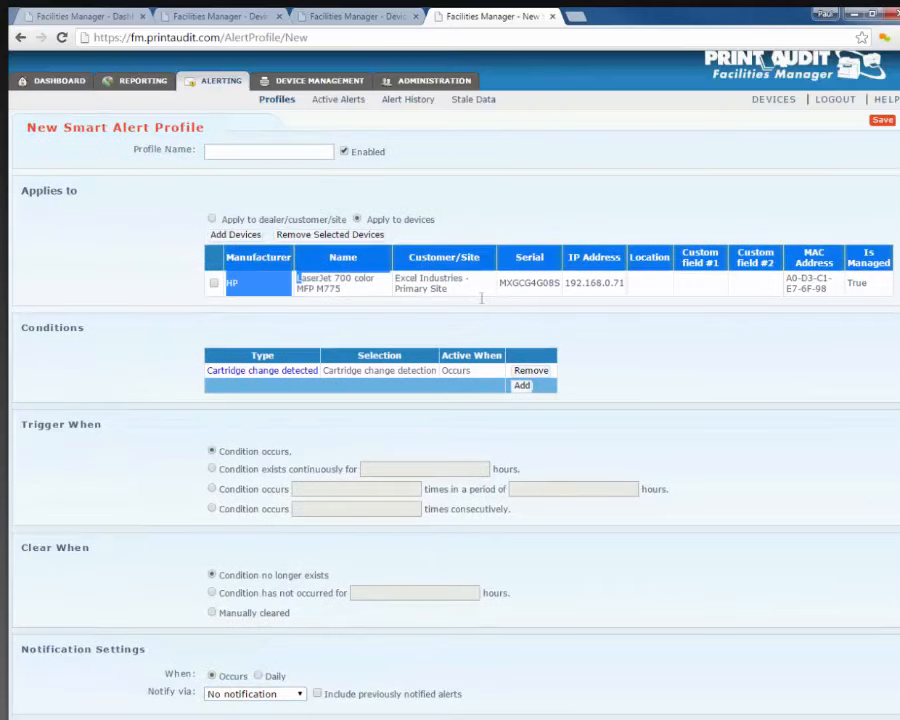
{"action": "scroll", "coordinate": [740, 395], "scroll_direction": "down", "scroll_amount": 3}
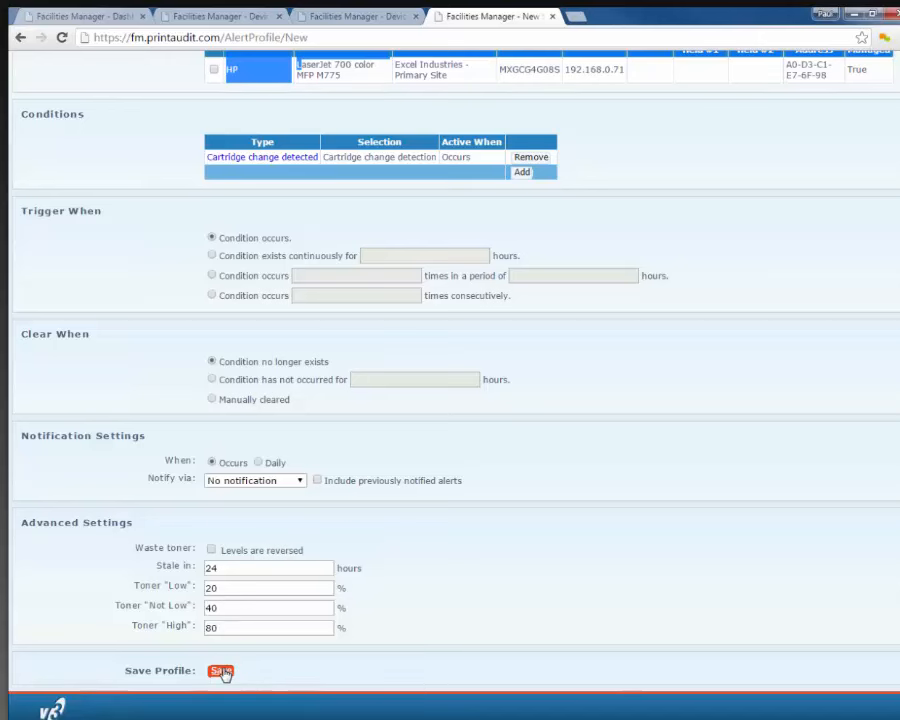
{"action": "scroll", "coordinate": [454, 527], "scroll_direction": "up", "scroll_amount": 3}
{"action": "left_click", "coordinate": [266, 165]}
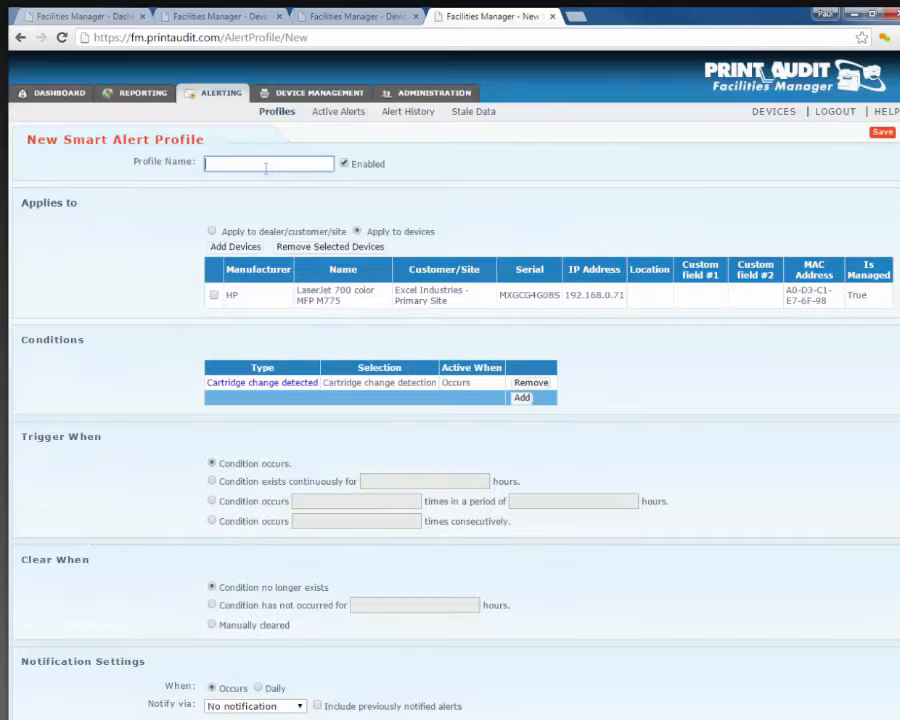
{"action": "type", "text": "Chaneg Detected No N"}
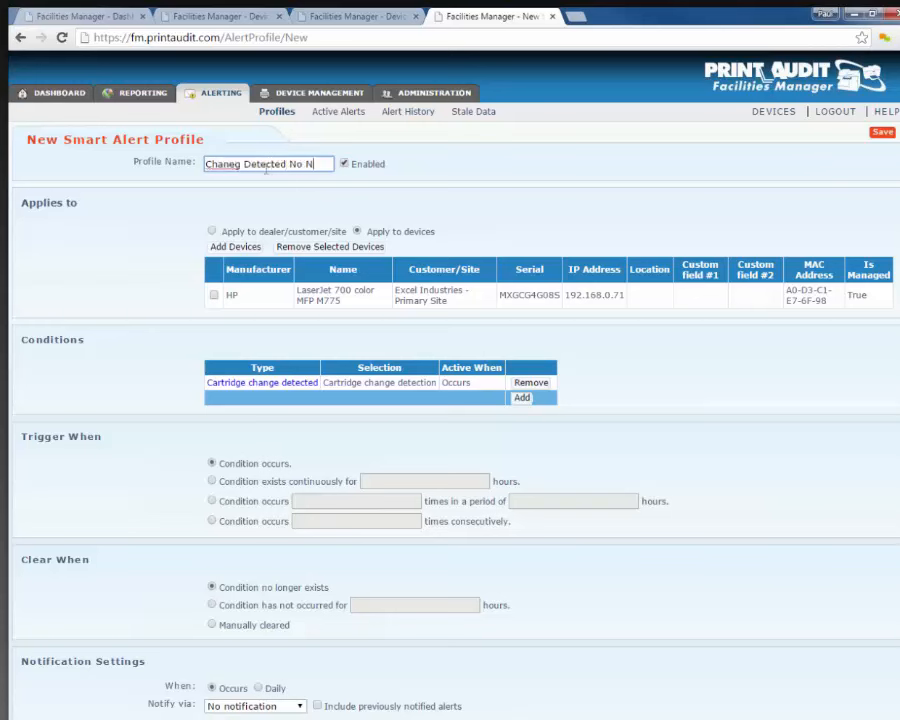
{"action": "type", "text": "otification"}
{"action": "scroll", "coordinate": [283, 452], "scroll_direction": "down", "scroll_amount": 3}
{"action": "left_click", "coordinate": [221, 670]}
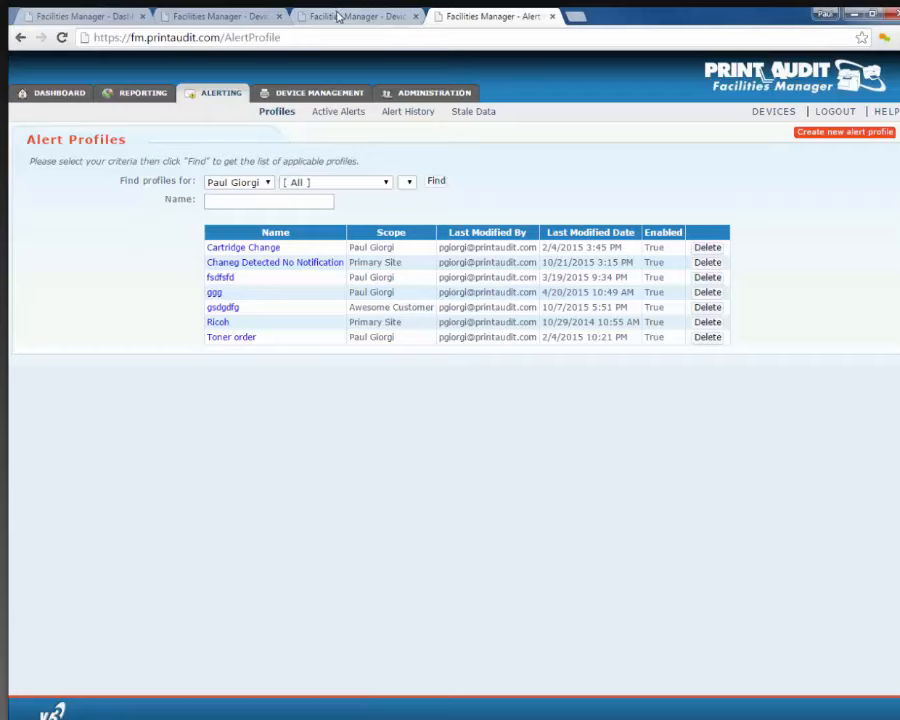
- Return to the dashboard, open the LaserJet 700 color MFP M775's alert history, and examine its machine alerts
{"action": "left_click", "coordinate": [337, 14]}
{"action": "scroll", "coordinate": [493, 325], "scroll_direction": "up", "scroll_amount": 3}
{"action": "key", "text": "ctrl+shift+Tab"}
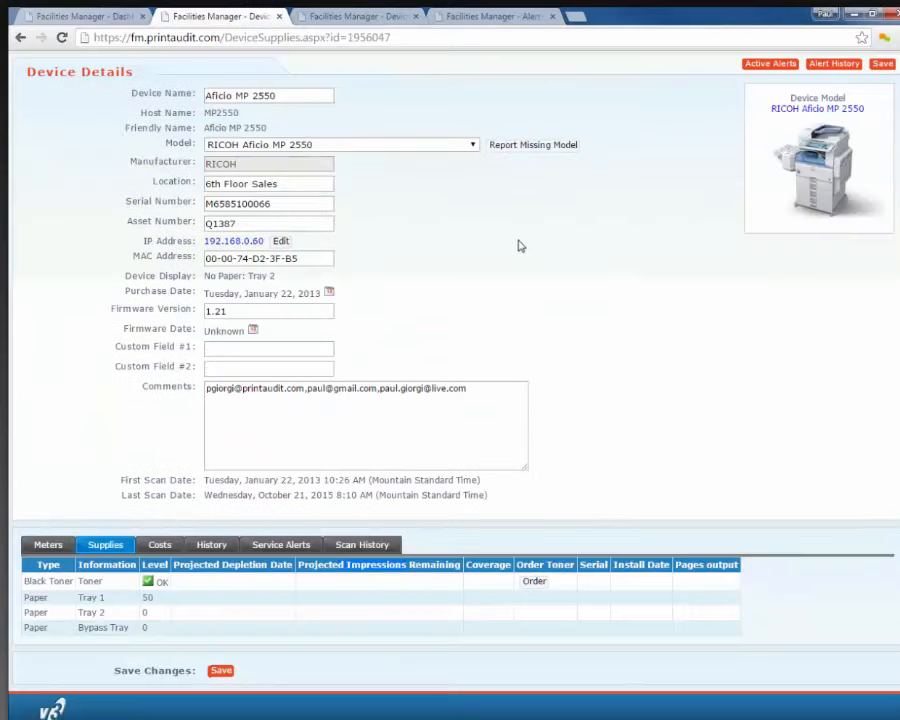
{"action": "left_click", "coordinate": [56, 12]}
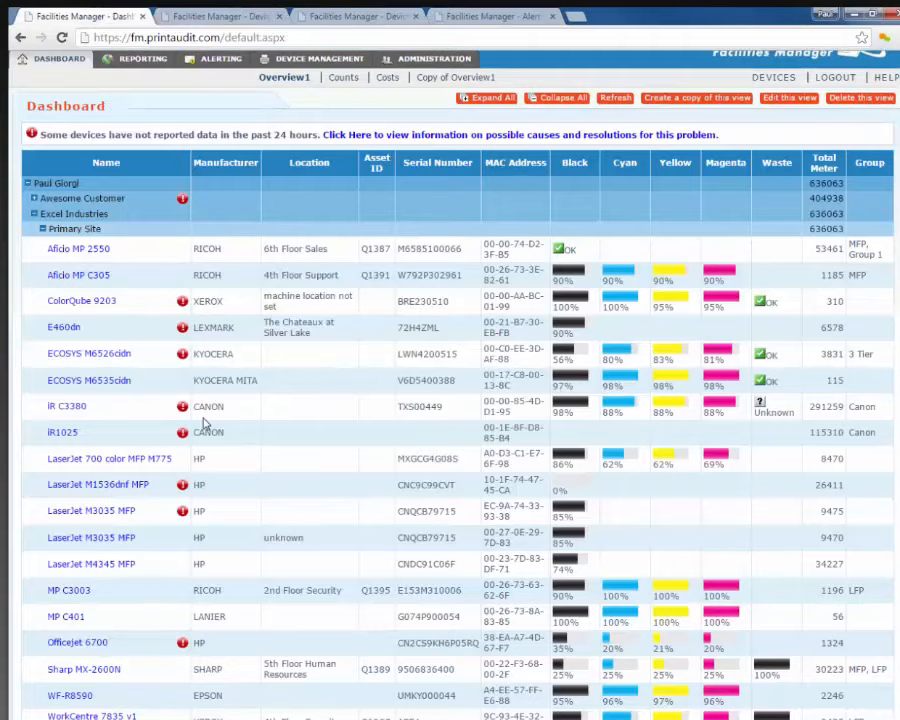
{"action": "scroll", "coordinate": [203, 423], "scroll_direction": "down", "scroll_amount": 1}
{"action": "left_click", "coordinate": [140, 390]}
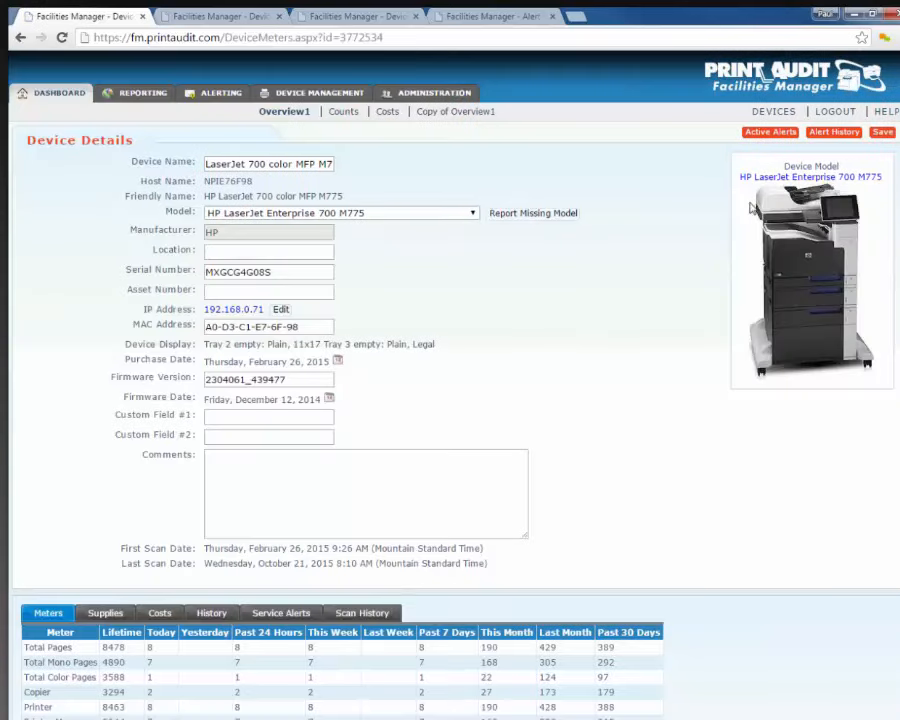
{"action": "left_click", "coordinate": [836, 134]}
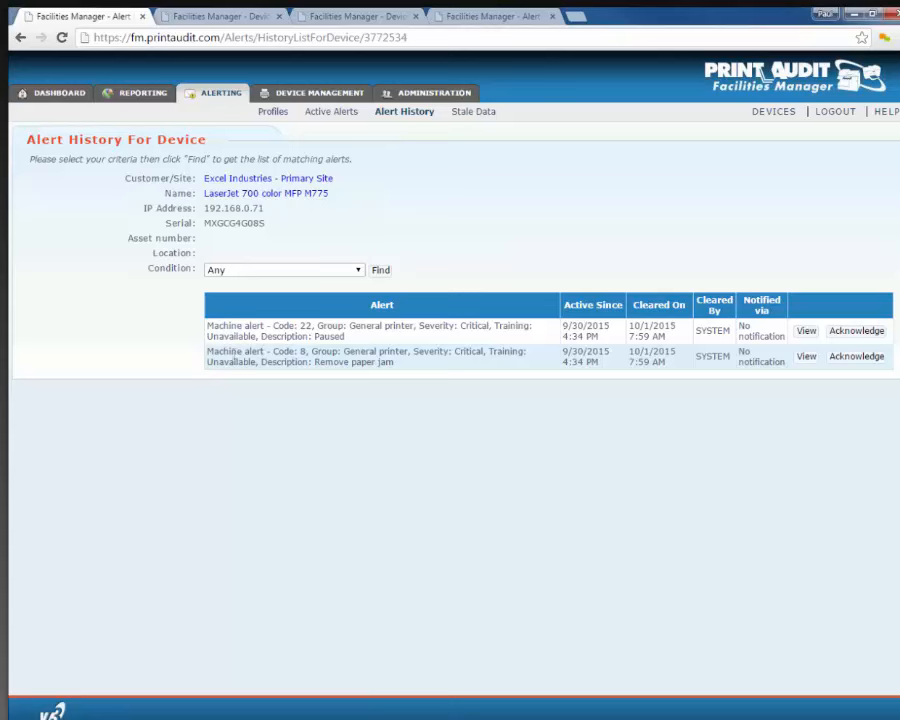
{"action": "left_click_drag", "start_coordinate": [207, 352], "coordinate": [401, 363]}
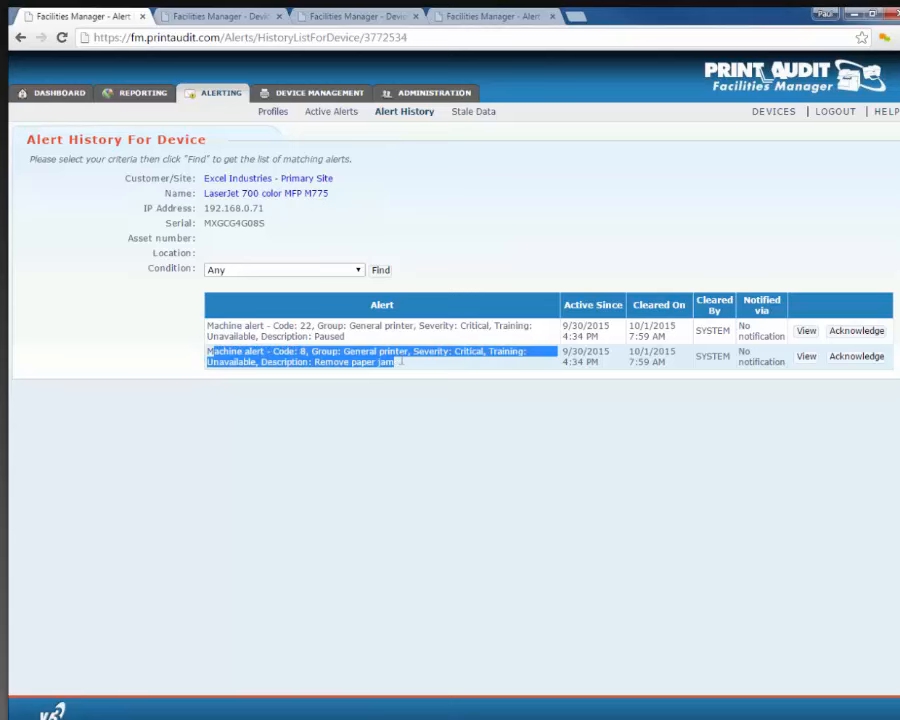
{"action": "left_click_drag", "start_coordinate": [207, 327], "coordinate": [369, 348]}
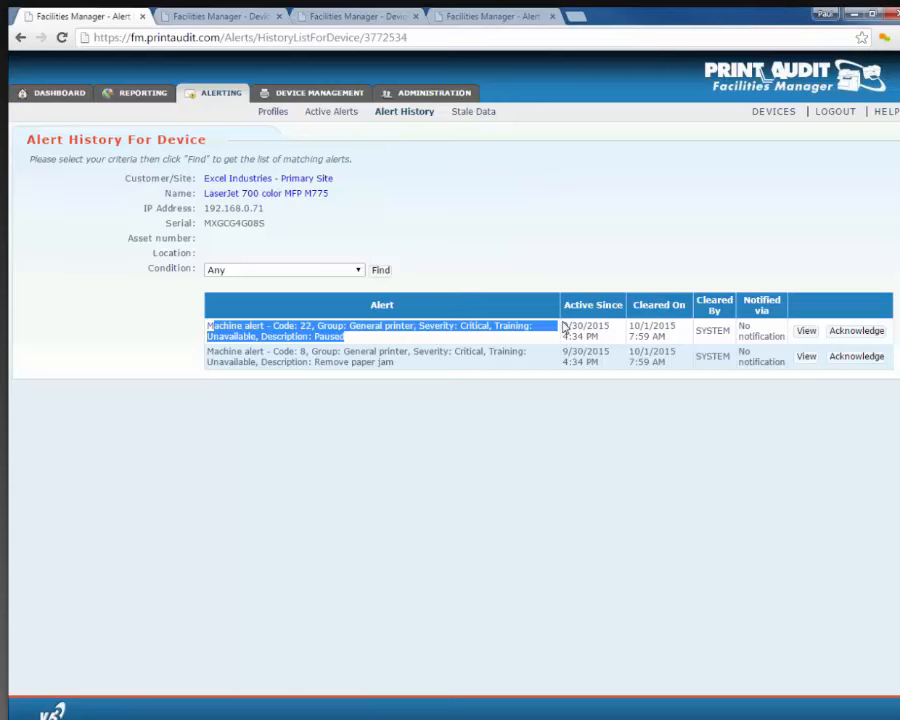
- Go to the Devices page, clear the IP address filter, and list all Excel Industries devices
{"action": "left_click", "coordinate": [777, 113]}
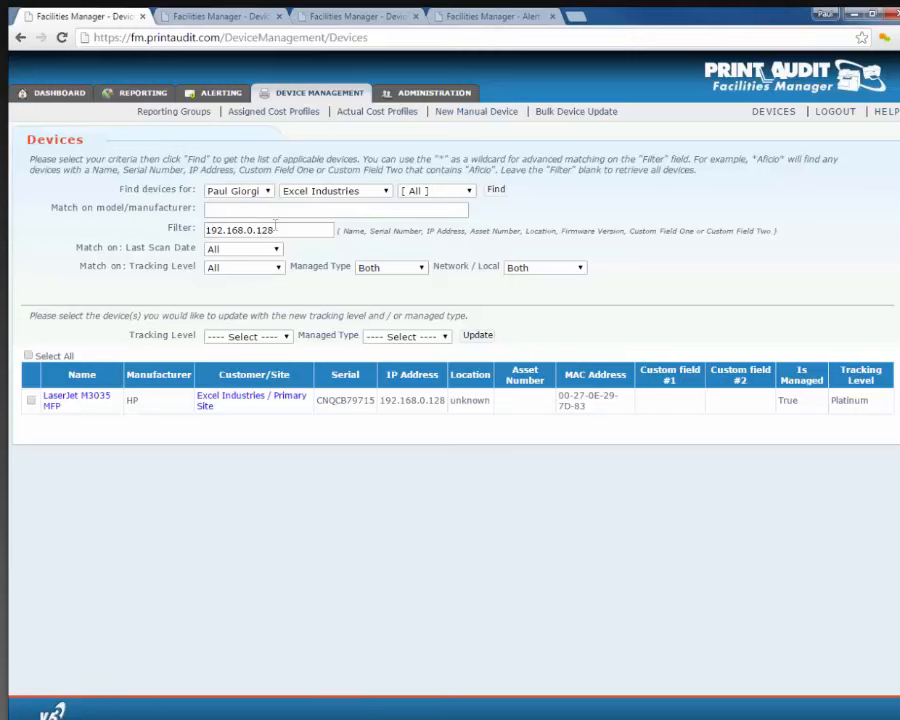
{"action": "left_click_drag", "start_coordinate": [334, 229], "coordinate": [204, 229]}
{"action": "key", "text": "BackSpace"}
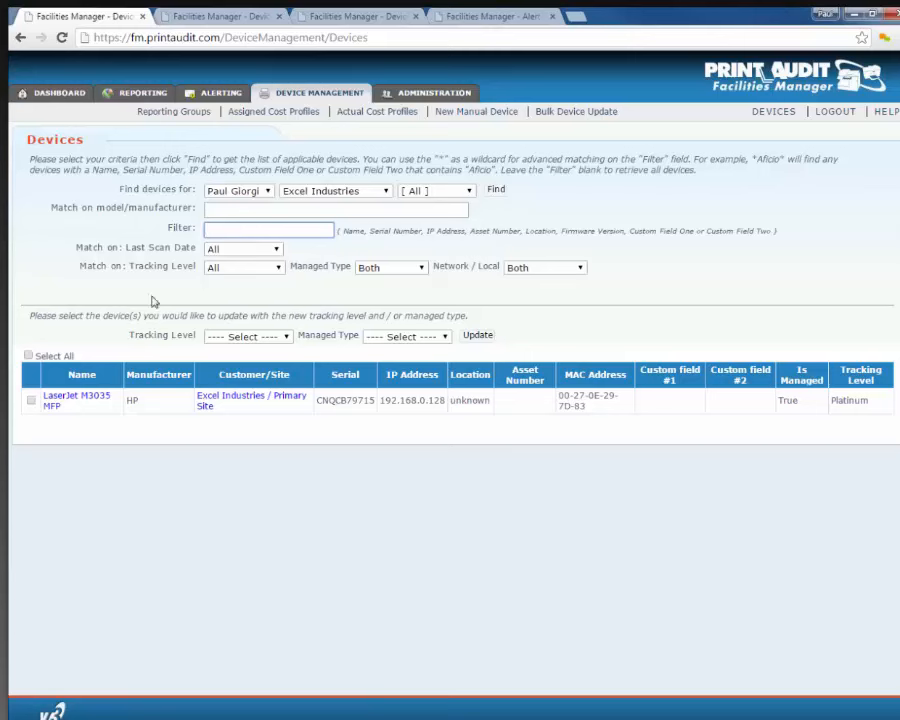
{"action": "left_click", "coordinate": [286, 211]}
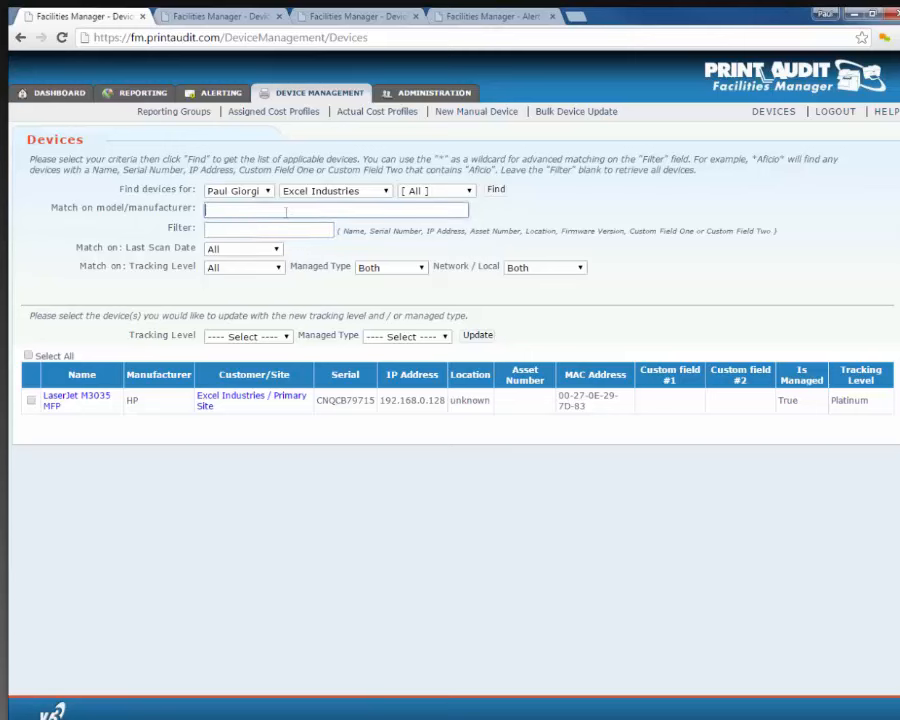
{"action": "left_click", "coordinate": [266, 229]}
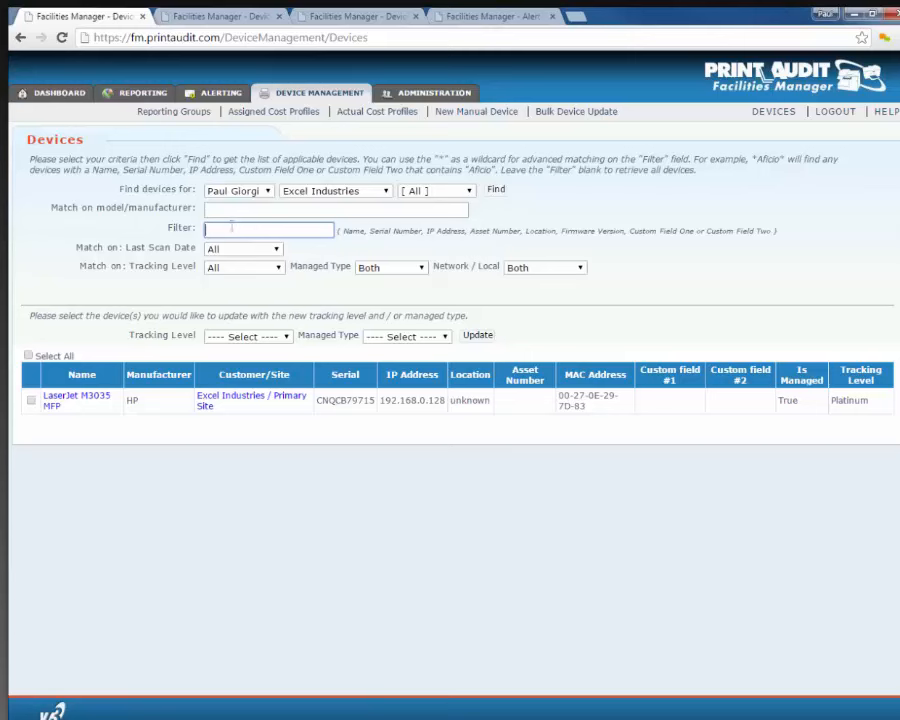
{"action": "left_click", "coordinate": [496, 191]}
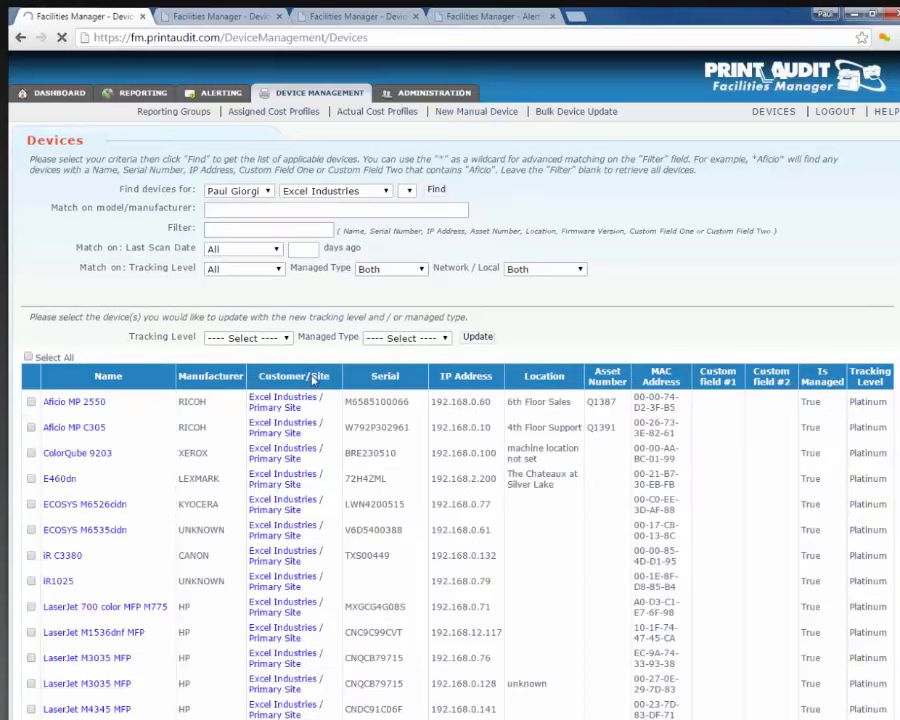
{"action": "scroll", "coordinate": [137, 426], "scroll_direction": "down", "scroll_amount": 4}
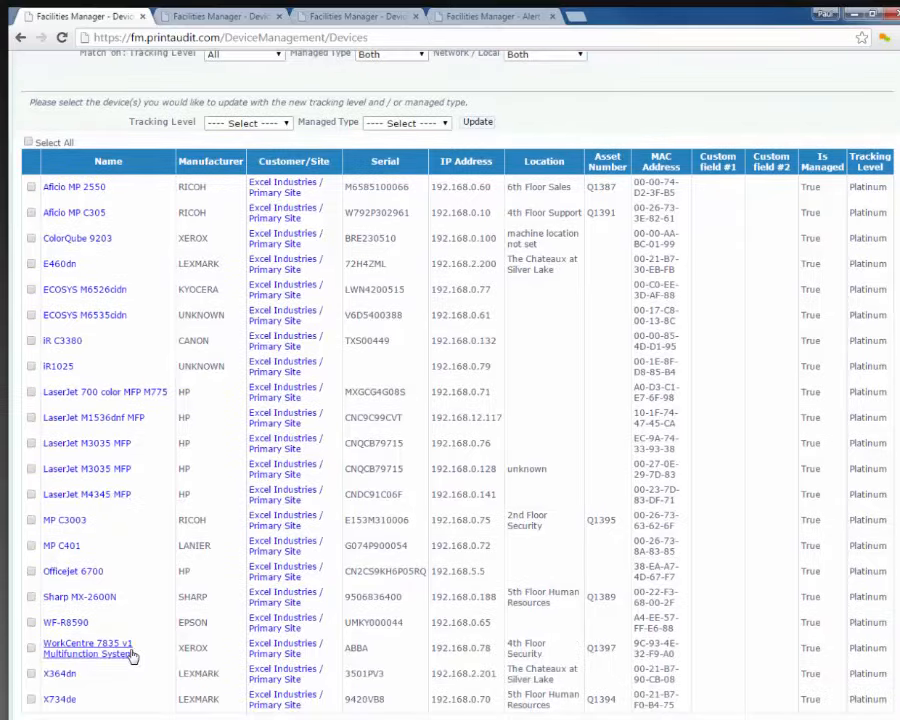
{"action": "scroll", "coordinate": [137, 655], "scroll_direction": "down", "scroll_amount": 2}
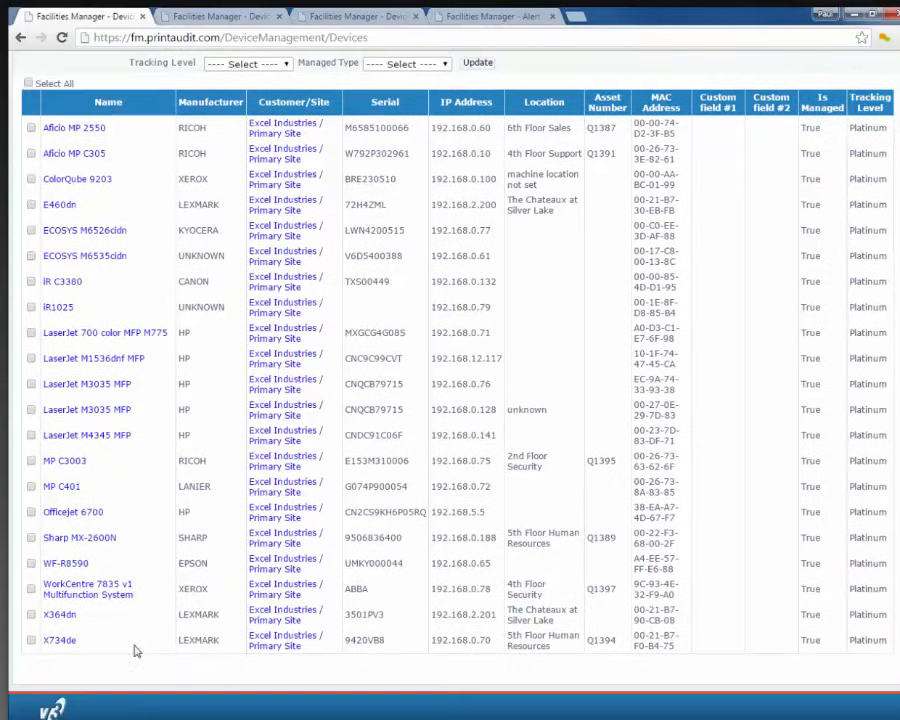
- Open the alert history of the LaserJet 700 color MFP M775 from the device list and examine when each alert started and cleared
{"action": "left_click", "coordinate": [102, 340]}
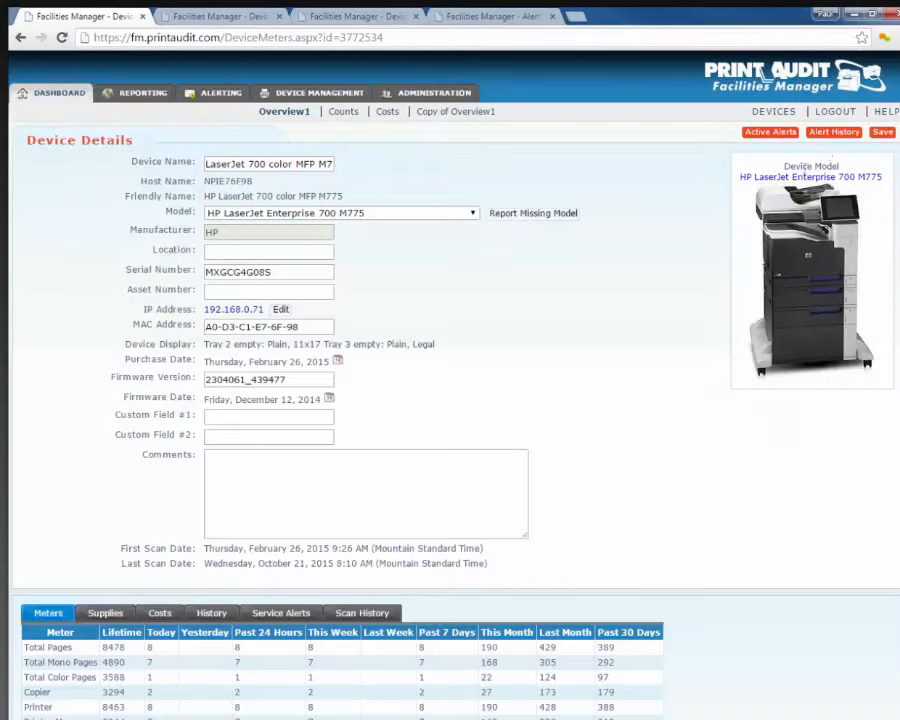
{"action": "left_click", "coordinate": [832, 134]}
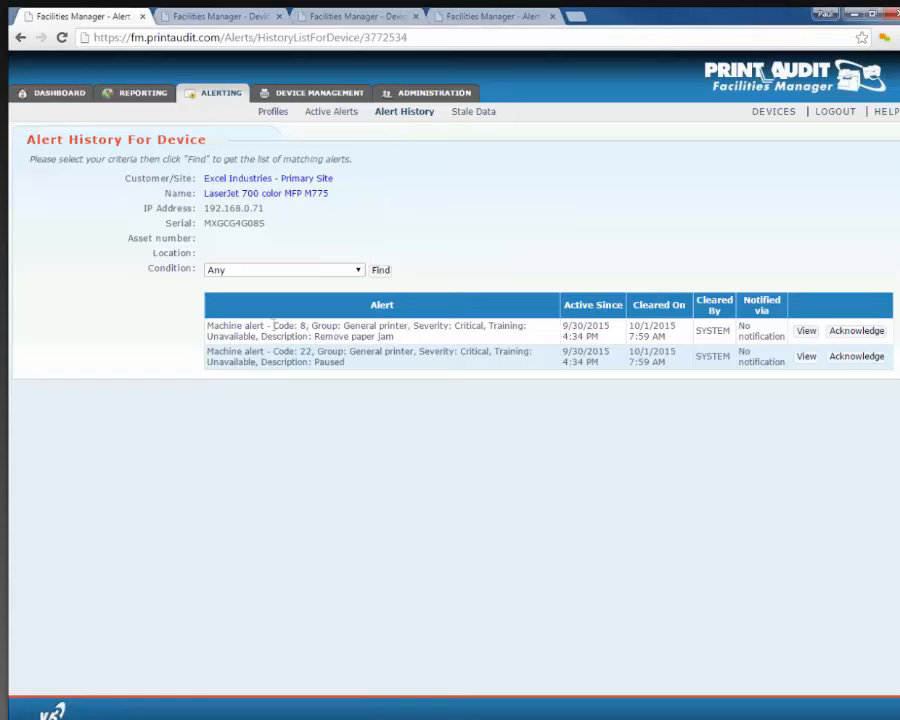
{"action": "left_click_drag", "start_coordinate": [270, 325], "coordinate": [458, 337]}
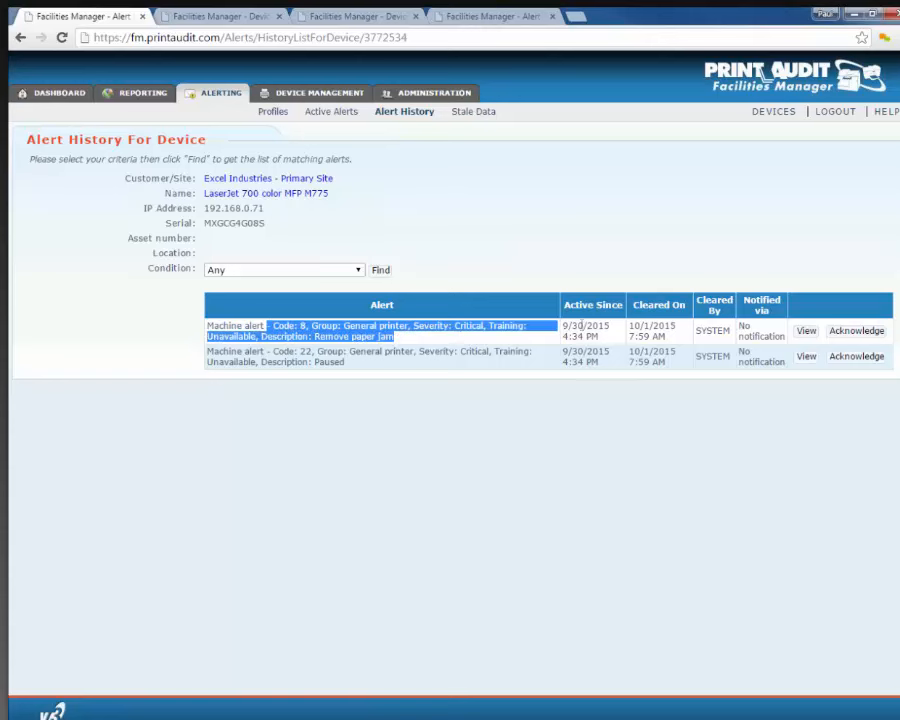
{"action": "left_click_drag", "start_coordinate": [569, 326], "coordinate": [674, 326]}
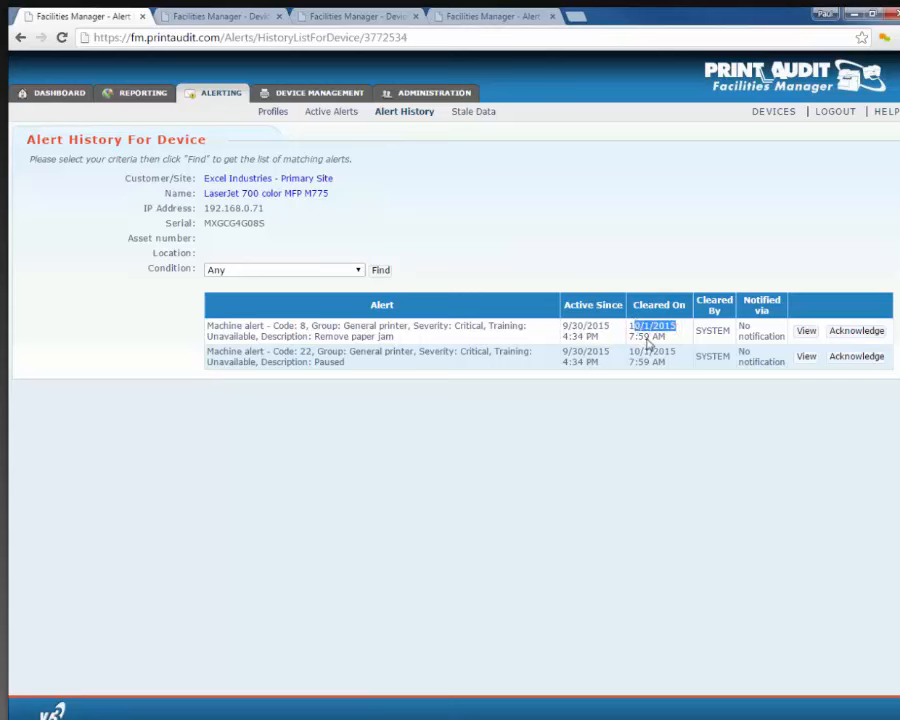
{"action": "left_click_drag", "start_coordinate": [346, 352], "coordinate": [594, 377]}
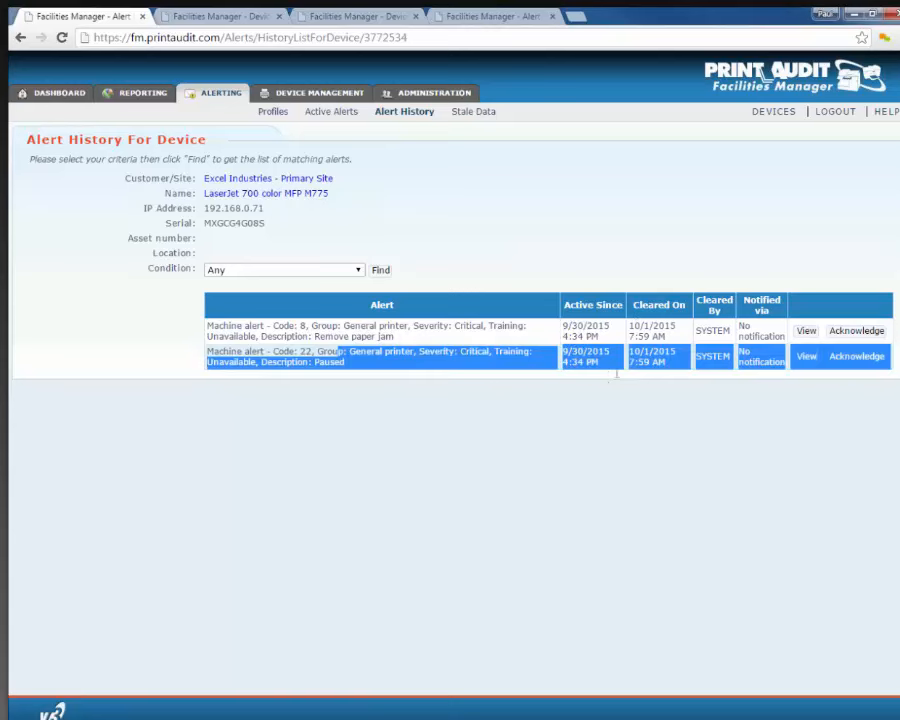
{"action": "left_click", "coordinate": [601, 417]}
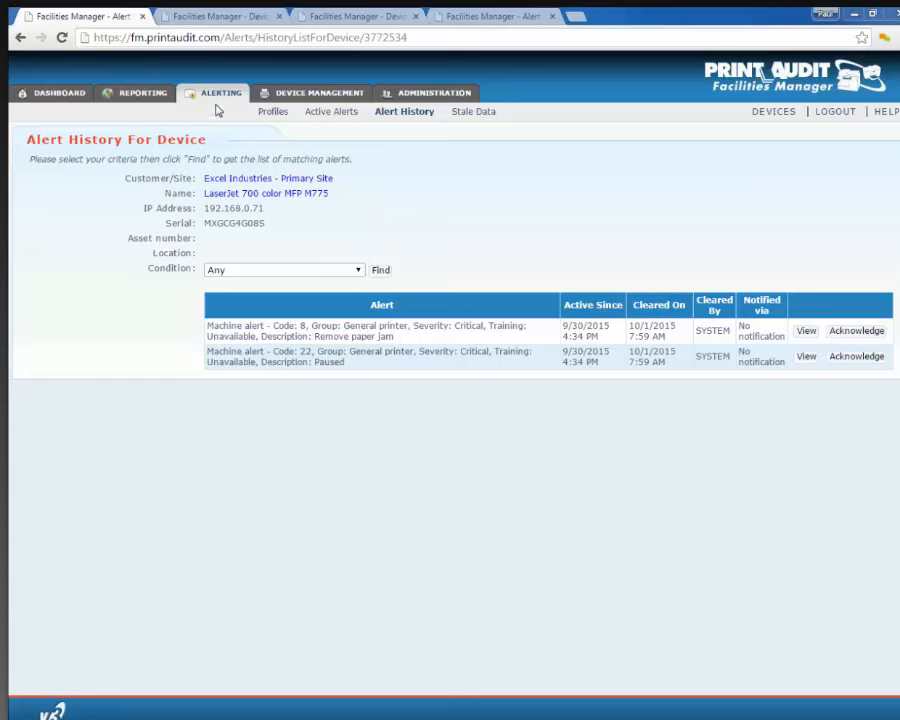
- Open the Cartridge Change alert profile, review its settings, and make a copy of it
{"action": "left_click", "coordinate": [276, 112]}
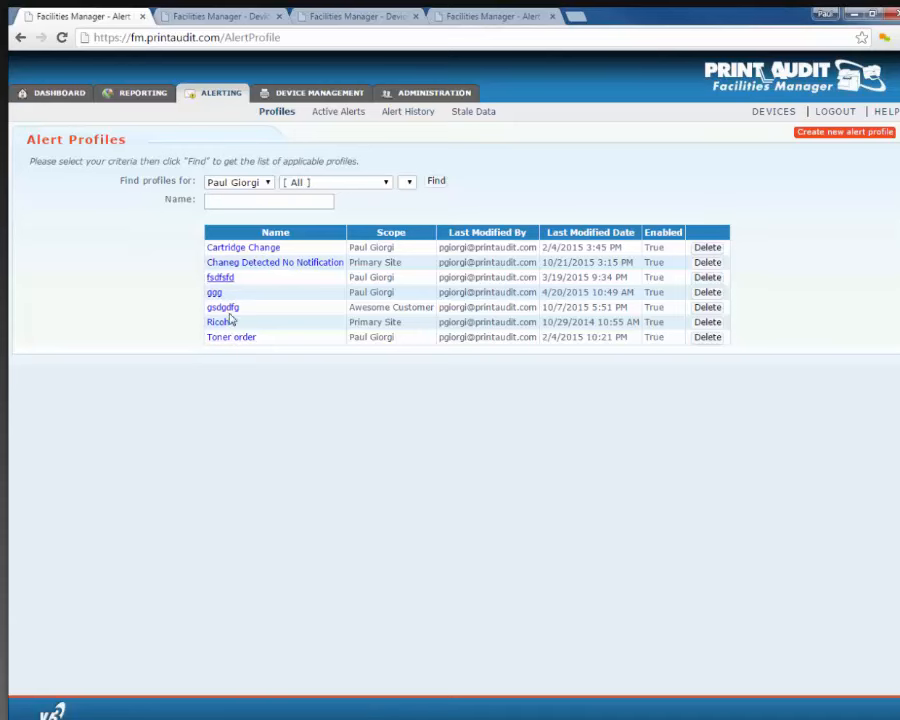
{"action": "left_click", "coordinate": [241, 247]}
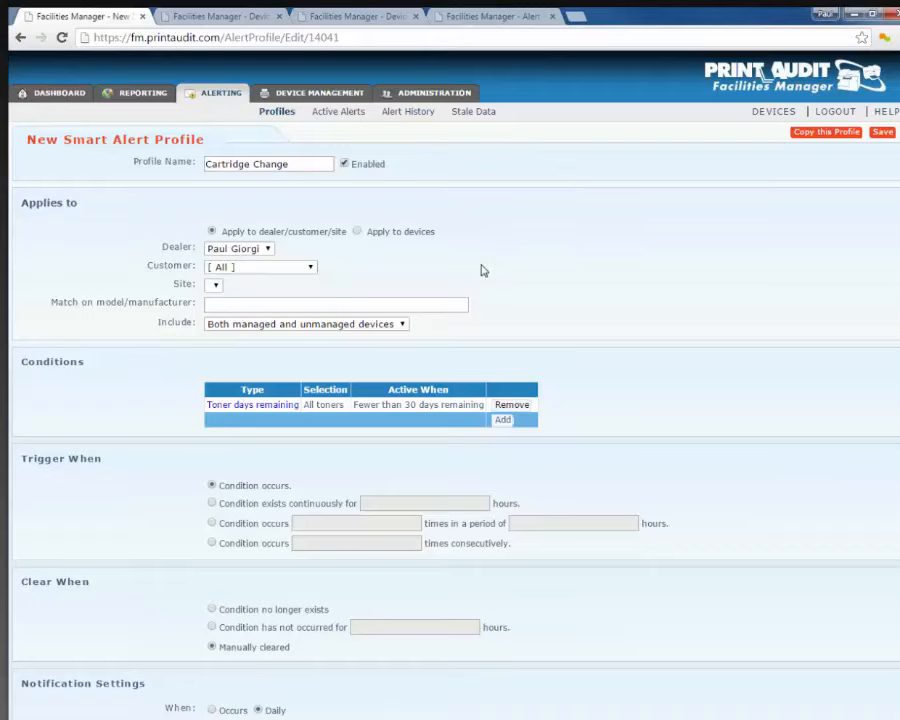
{"action": "scroll", "coordinate": [481, 270], "scroll_direction": "down", "scroll_amount": 1}
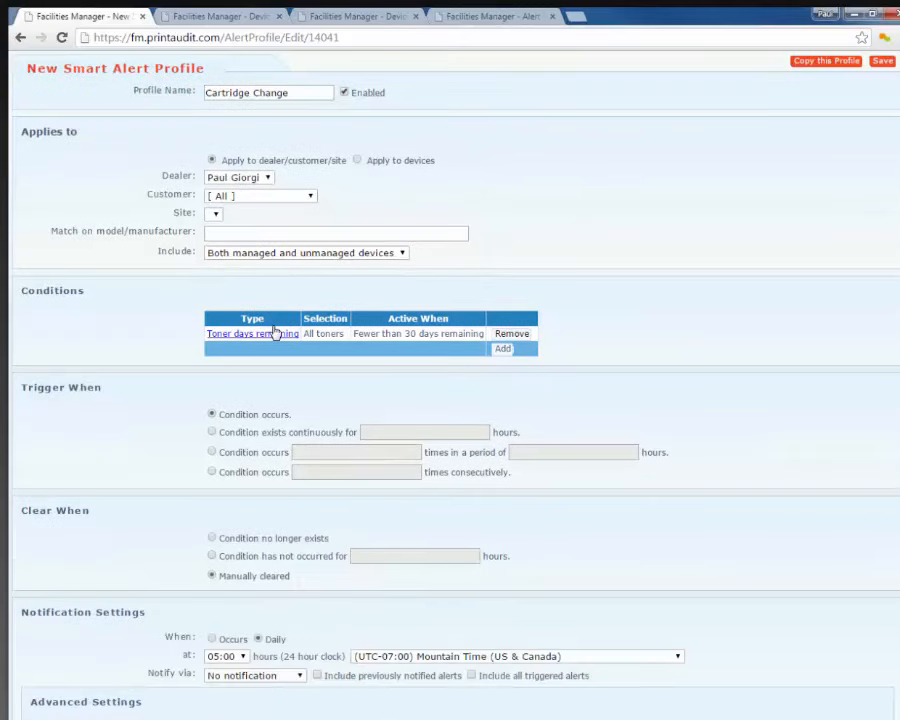
{"action": "scroll", "coordinate": [300, 345], "scroll_direction": "down", "scroll_amount": 4}
{"action": "scroll", "coordinate": [310, 374], "scroll_direction": "up", "scroll_amount": 4}
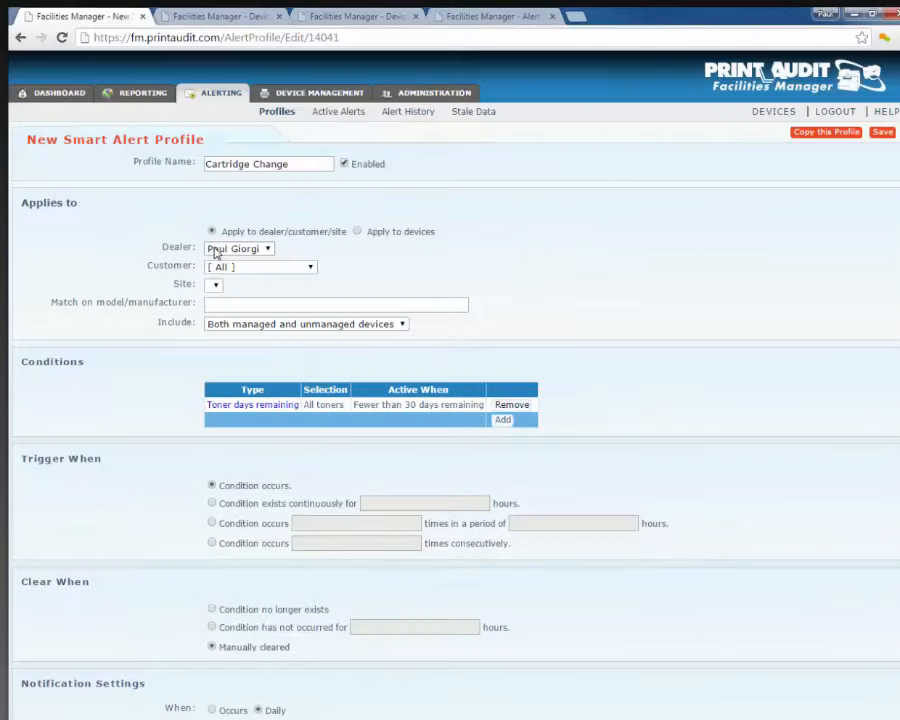
{"action": "left_click", "coordinate": [822, 140]}
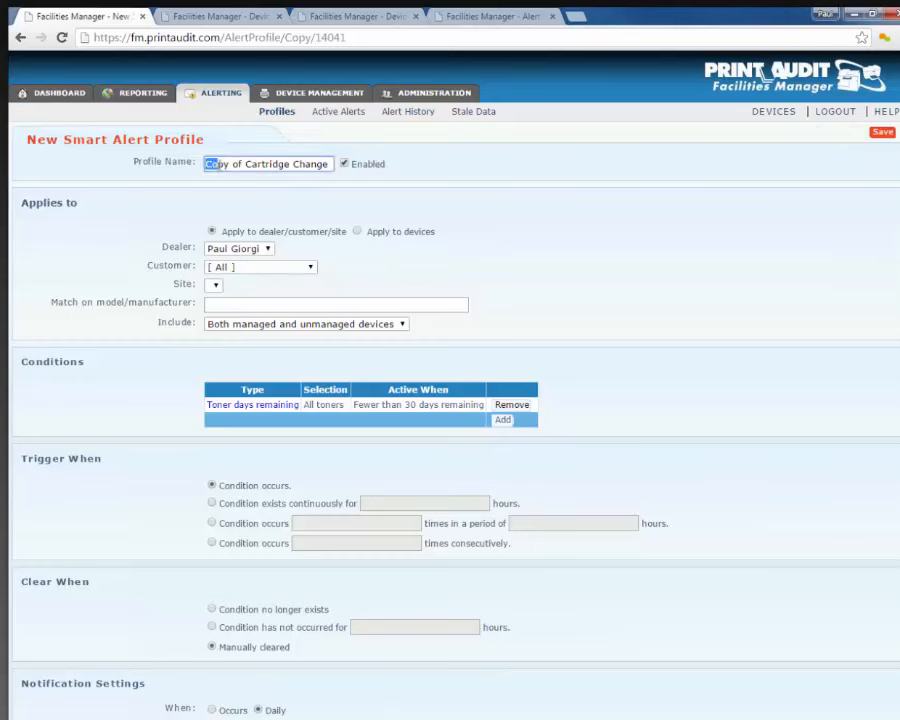
- Apply the copied alert profile to the customer Excel Industries
{"action": "left_click_drag", "start_coordinate": [206, 164], "coordinate": [345, 168]}
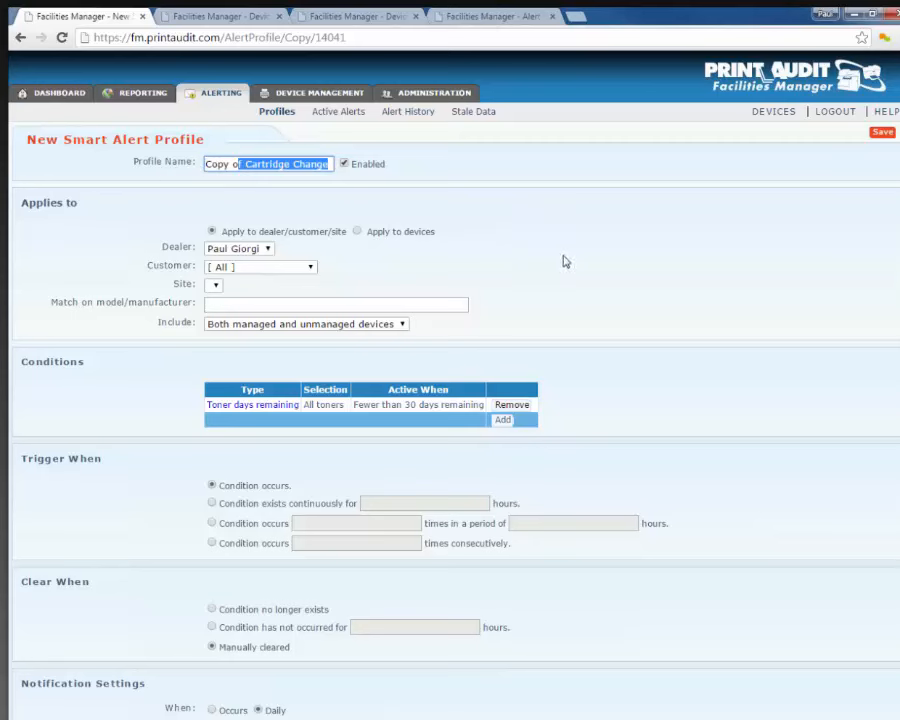
{"action": "scroll", "coordinate": [575, 289], "scroll_direction": "down", "scroll_amount": 3}
{"action": "scroll", "coordinate": [566, 296], "scroll_direction": "up", "scroll_amount": 3}
{"action": "left_click", "coordinate": [299, 267]}
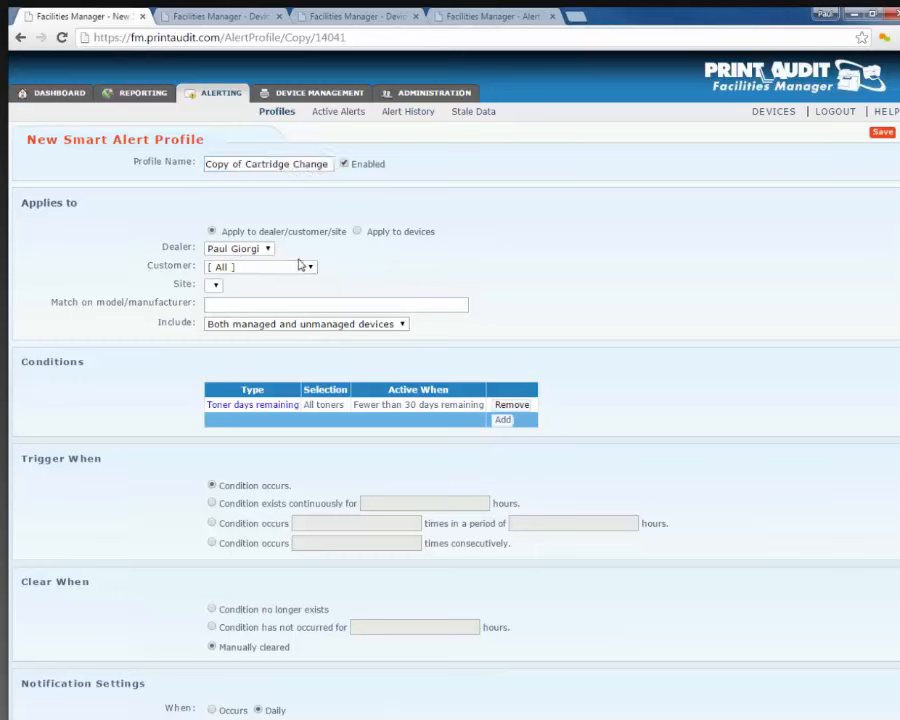
{"action": "left_click", "coordinate": [250, 303]}
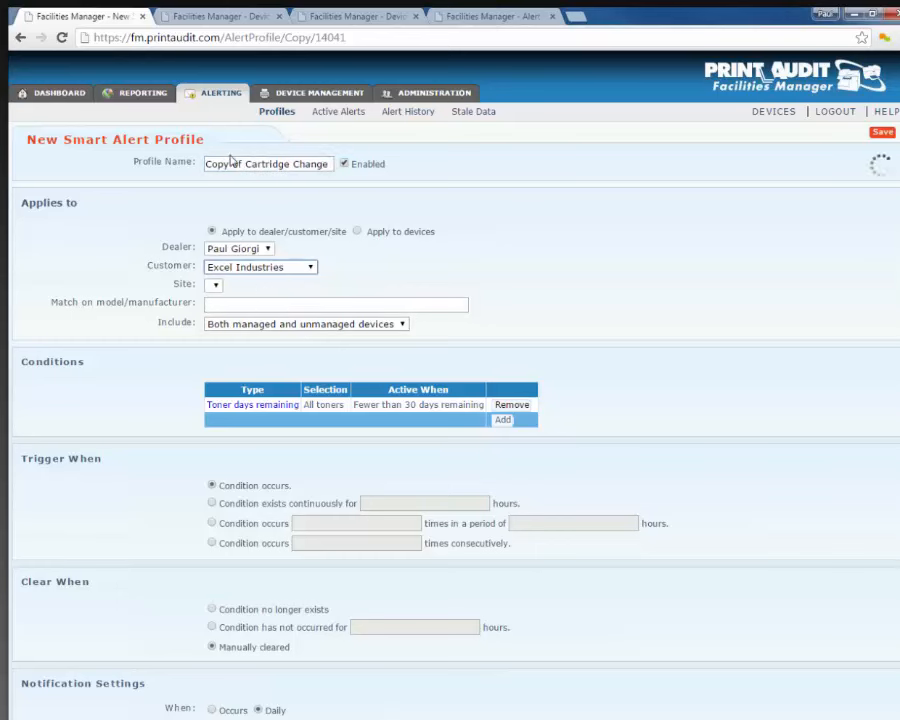
- Clear the copied alert profile's name and review its conditions and notification settings
{"action": "left_click_drag", "start_coordinate": [328, 164], "coordinate": [190, 162]}
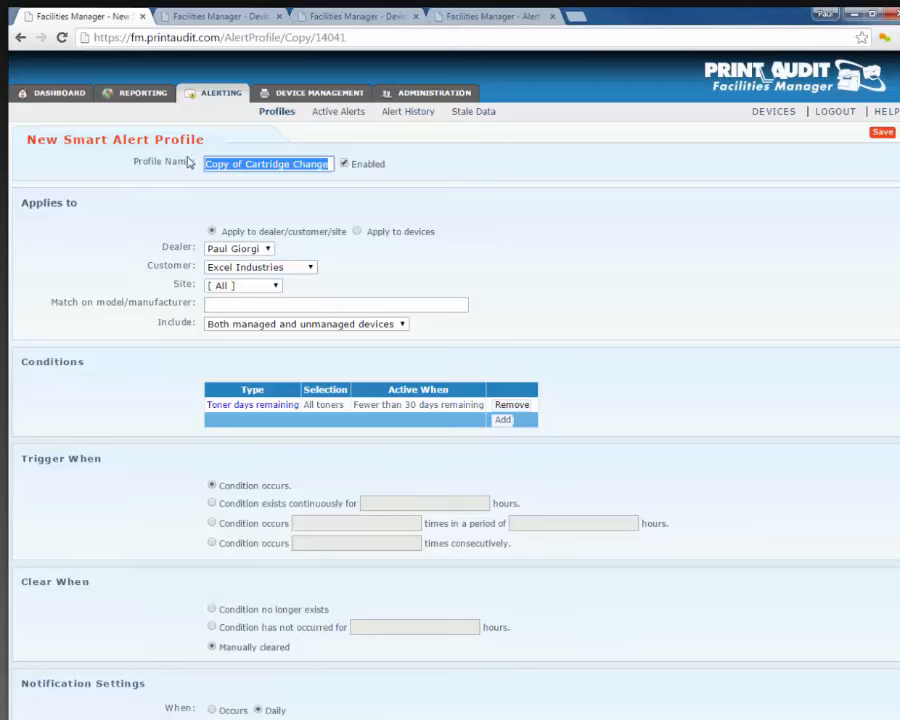
{"action": "key", "text": "BackSpace"}
{"action": "scroll", "coordinate": [405, 231], "scroll_direction": "down", "scroll_amount": 3}
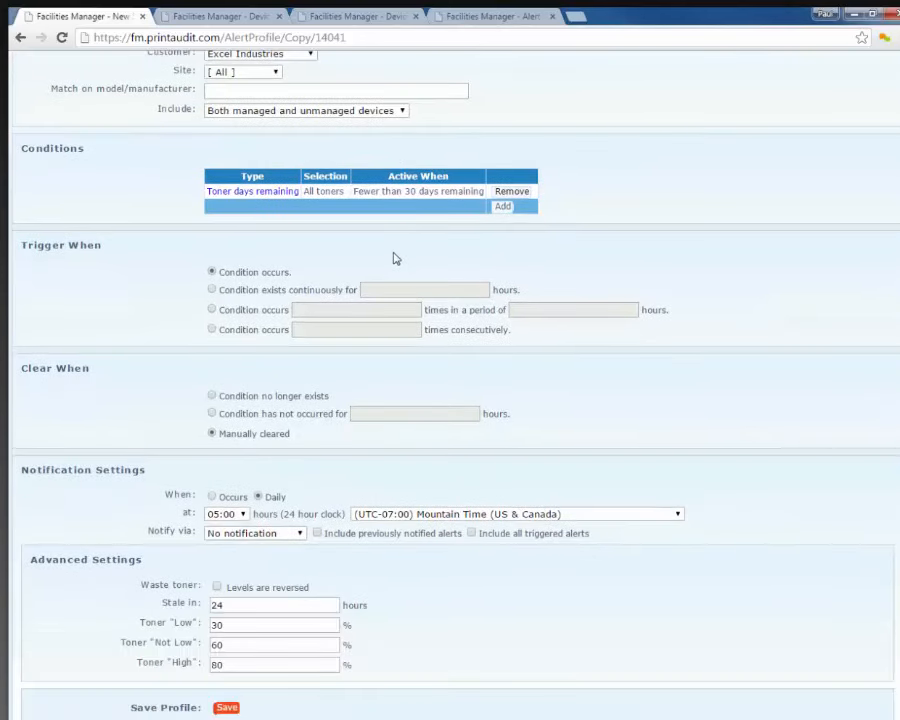
{"action": "scroll", "coordinate": [393, 258], "scroll_direction": "up", "scroll_amount": 3}
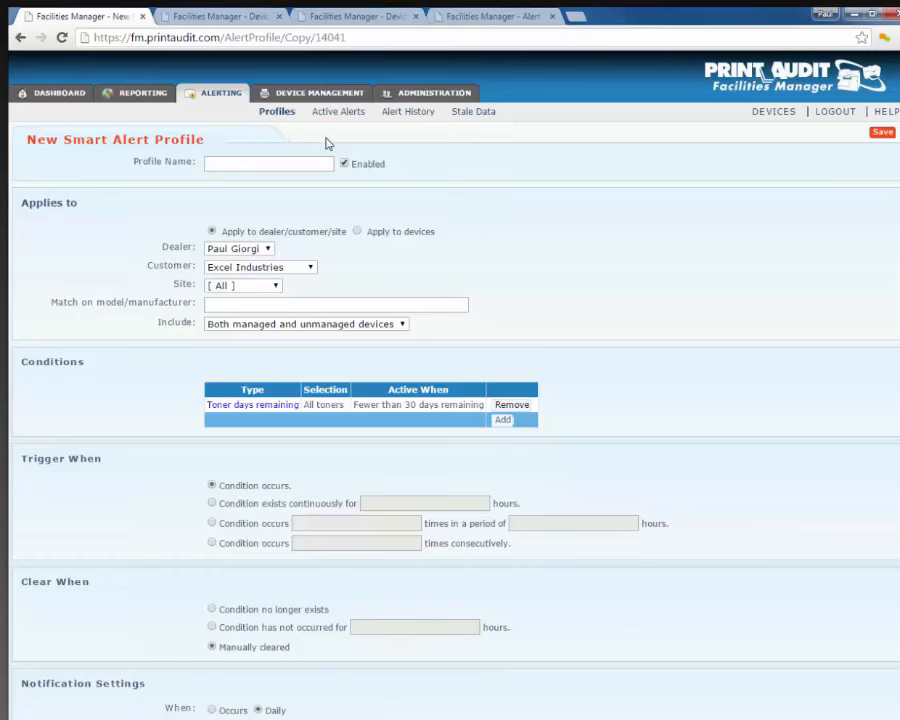
- Return to the alert profiles list and examine the black toner levels in the LaserJet M4345 MFP's scan history
{"action": "left_click", "coordinate": [280, 112]}
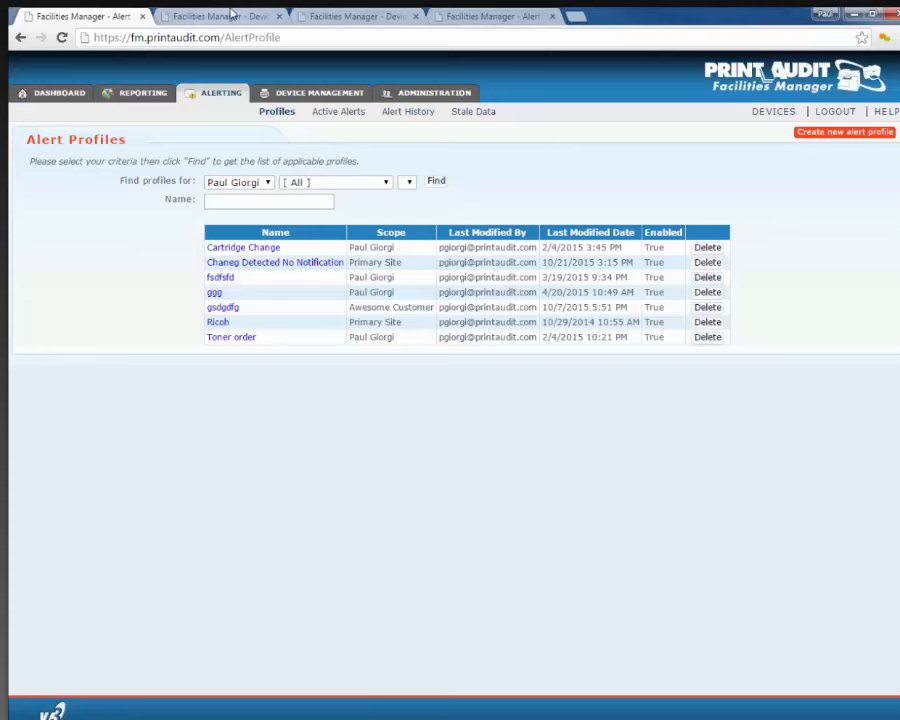
{"action": "left_click", "coordinate": [230, 14]}
{"action": "left_click", "coordinate": [345, 16]}
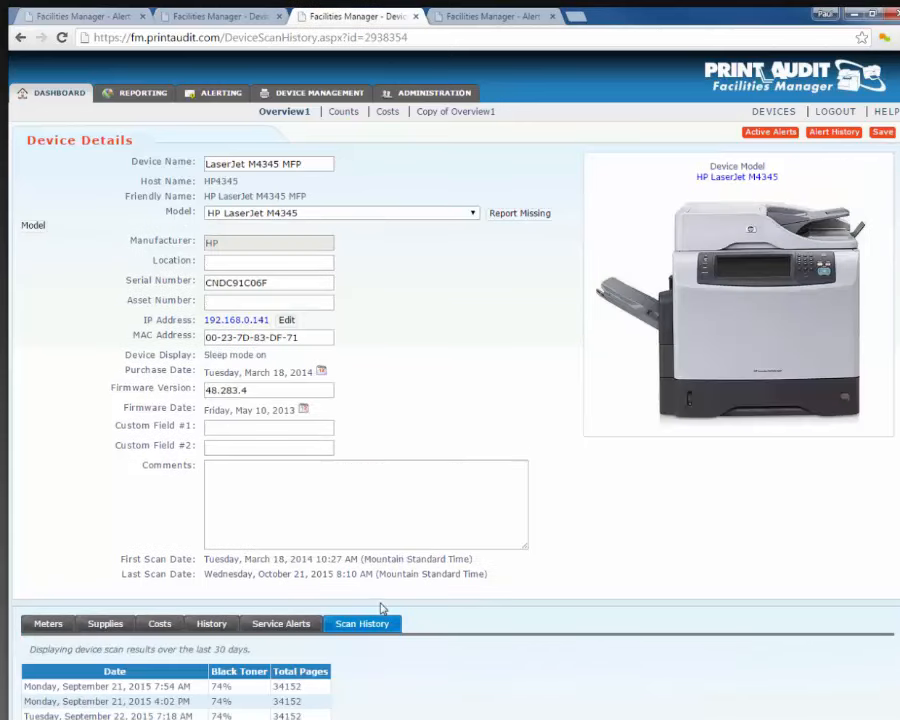
{"action": "scroll", "coordinate": [380, 608], "scroll_direction": "down", "scroll_amount": 3}
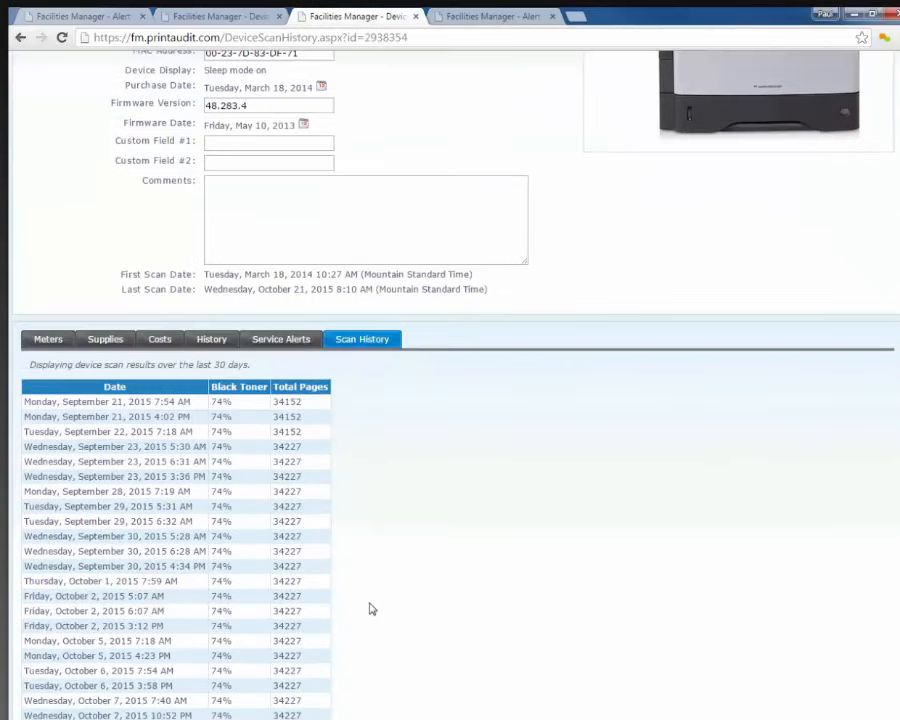
{"action": "scroll", "coordinate": [370, 608], "scroll_direction": "down", "scroll_amount": 1}
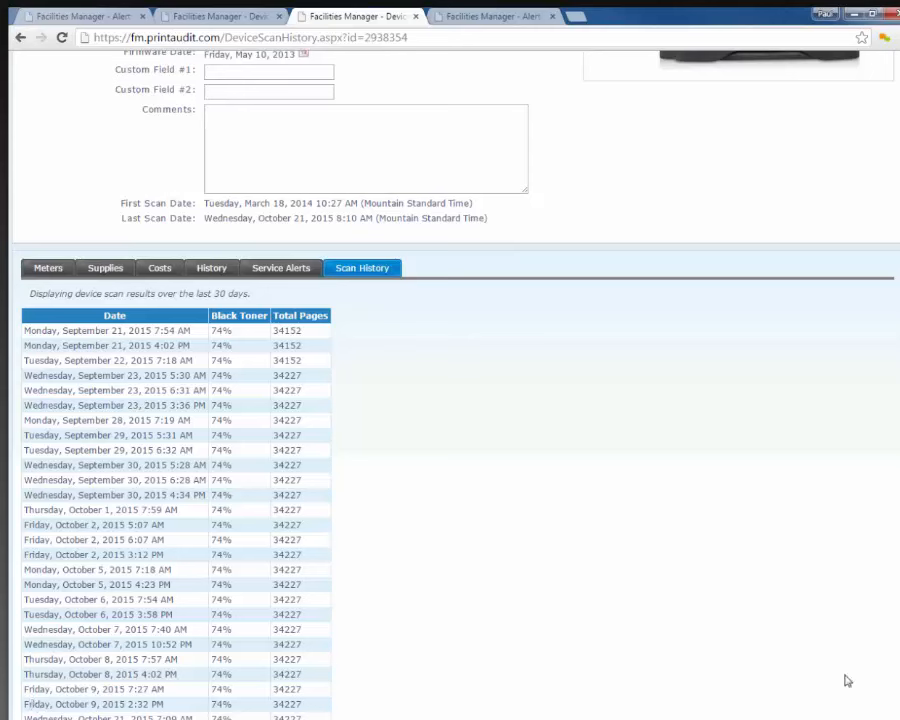
{"action": "left_click_drag", "start_coordinate": [217, 495], "coordinate": [232, 495]}
{"action": "scroll", "coordinate": [335, 376], "scroll_direction": "down", "scroll_amount": 2}
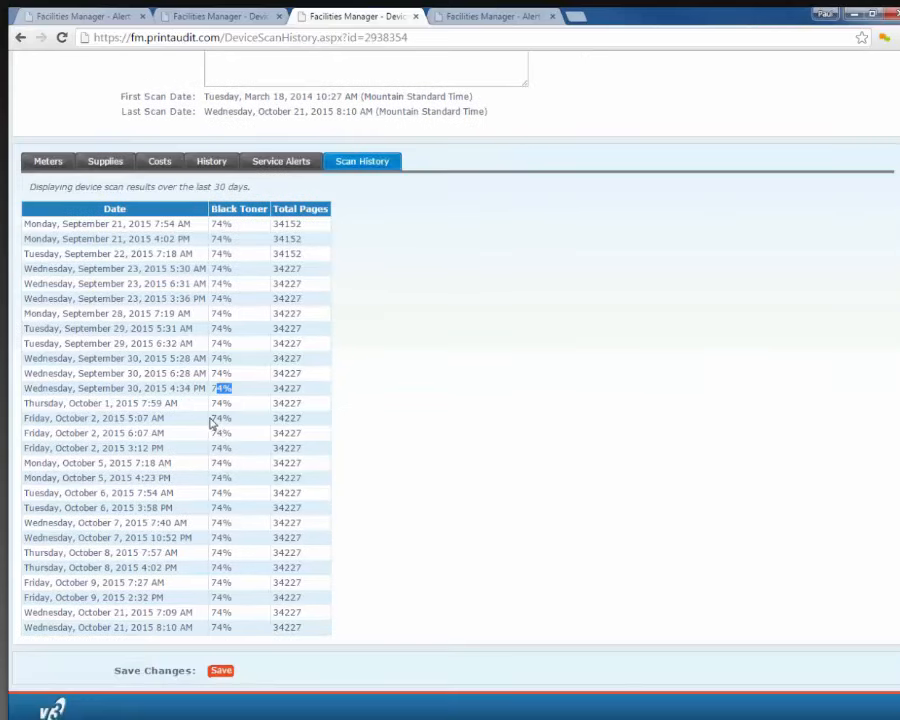
{"action": "left_click_drag", "start_coordinate": [211, 418], "coordinate": [234, 433]}
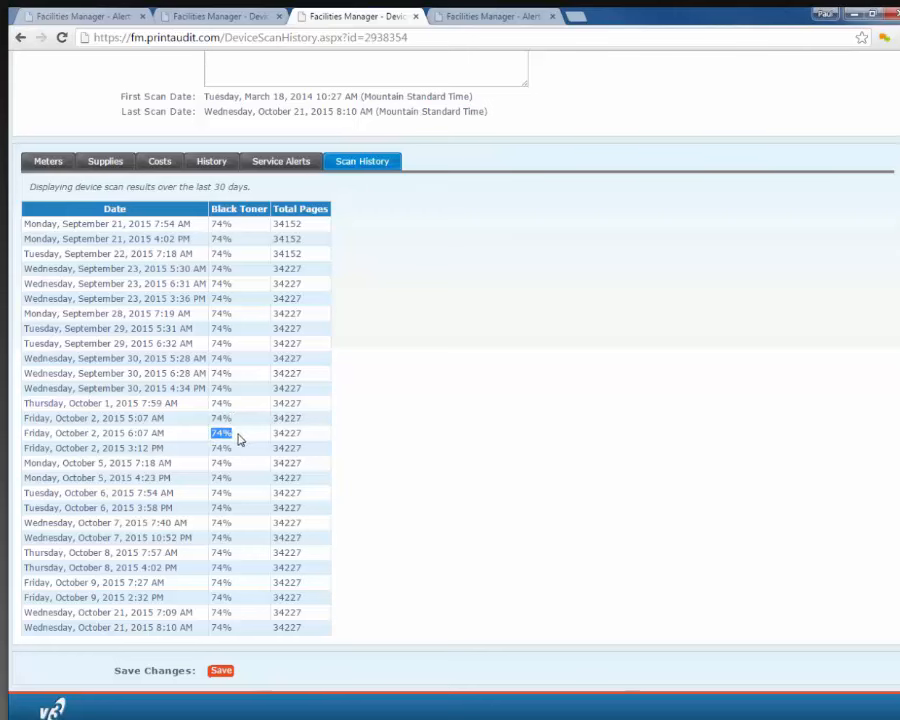
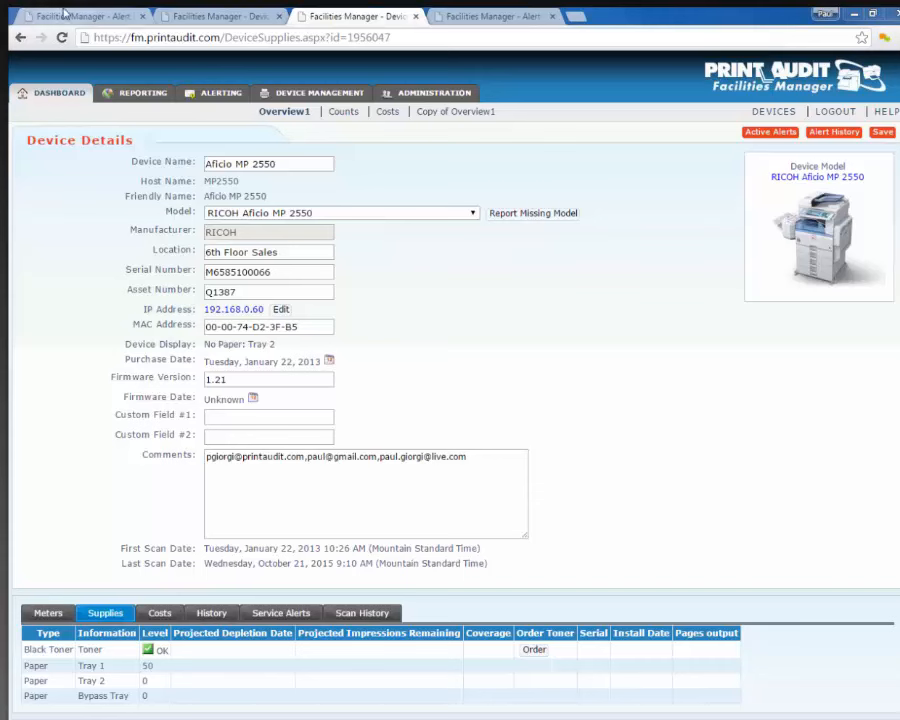
- Open the ECOSYS M6535cidn from the dashboard and review its meters and toner supplies
{"action": "left_click", "coordinate": [60, 92]}
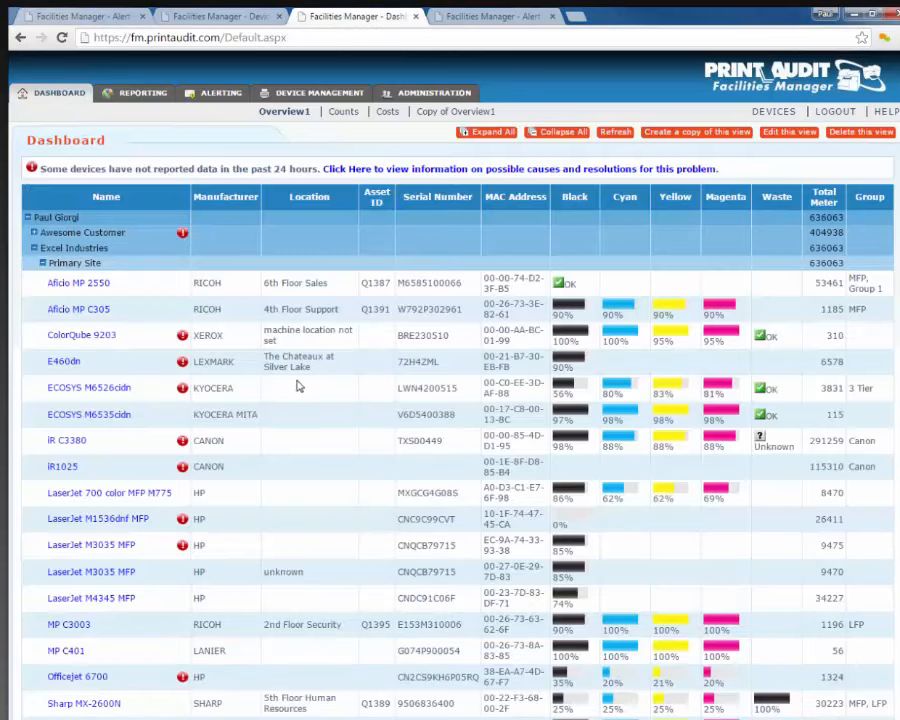
{"action": "scroll", "coordinate": [295, 406], "scroll_direction": "down", "scroll_amount": 3}
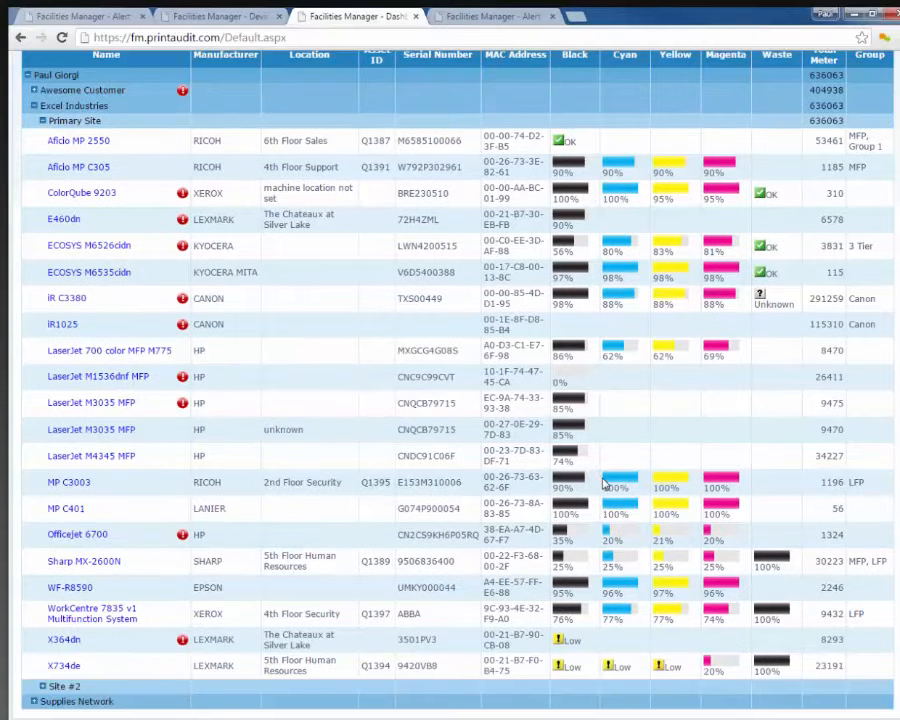
{"action": "left_click", "coordinate": [89, 274]}
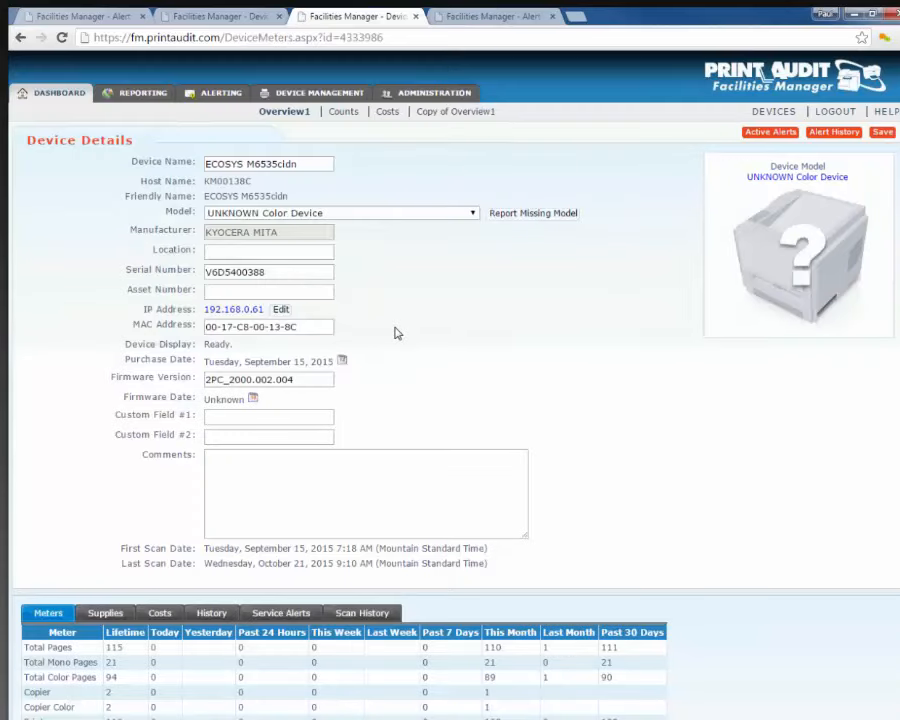
{"action": "scroll", "coordinate": [395, 333], "scroll_direction": "down", "scroll_amount": 3}
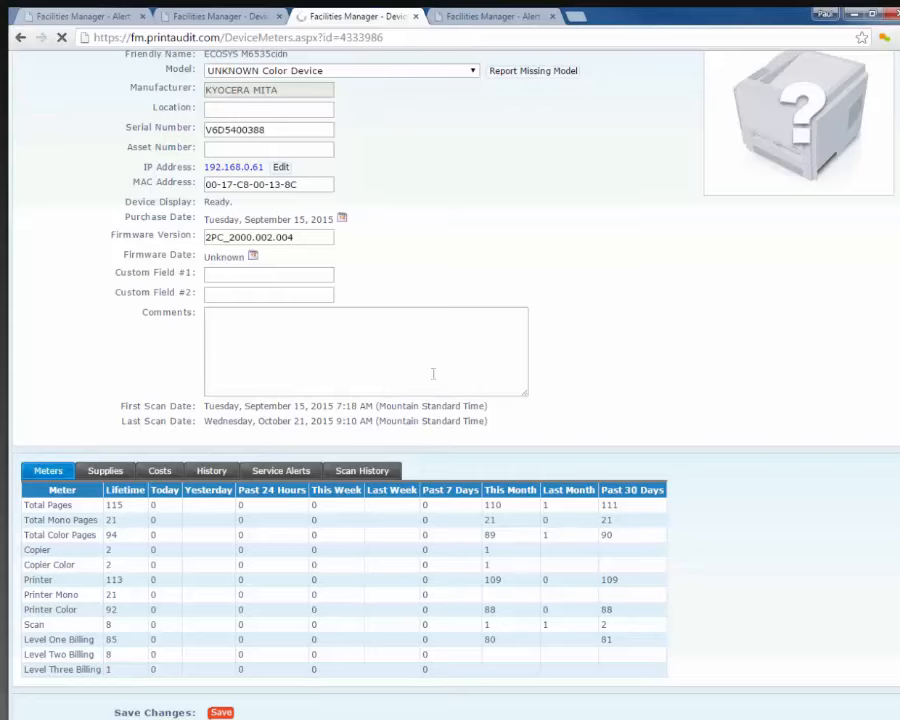
{"action": "scroll", "coordinate": [434, 404], "scroll_direction": "down", "scroll_amount": 2}
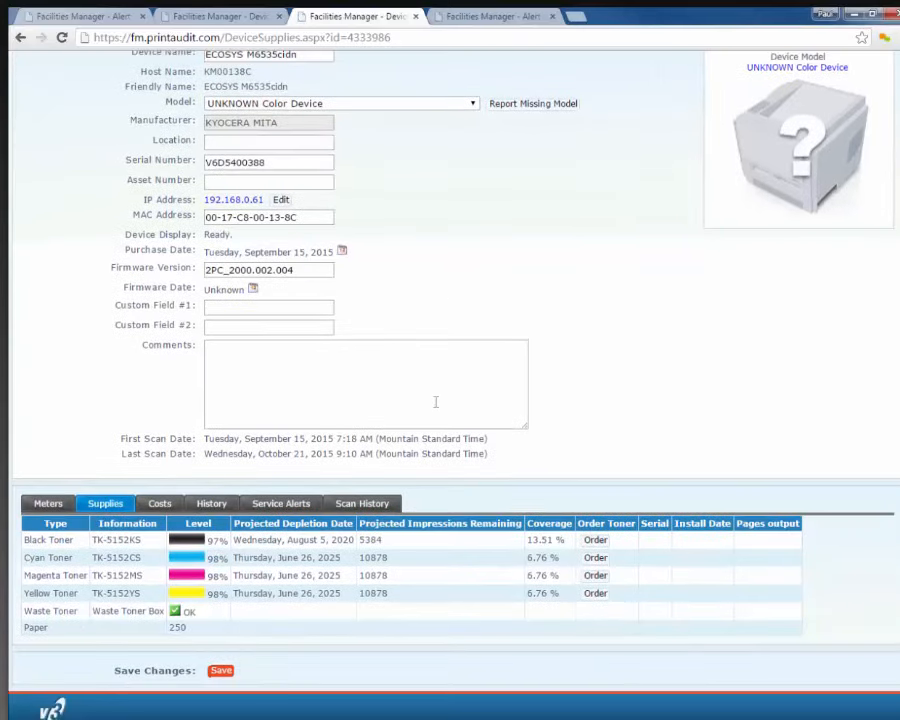
- Go back to the dashboard and open the supplies information of the RICOH MP C3003
{"action": "left_click", "coordinate": [20, 37]}
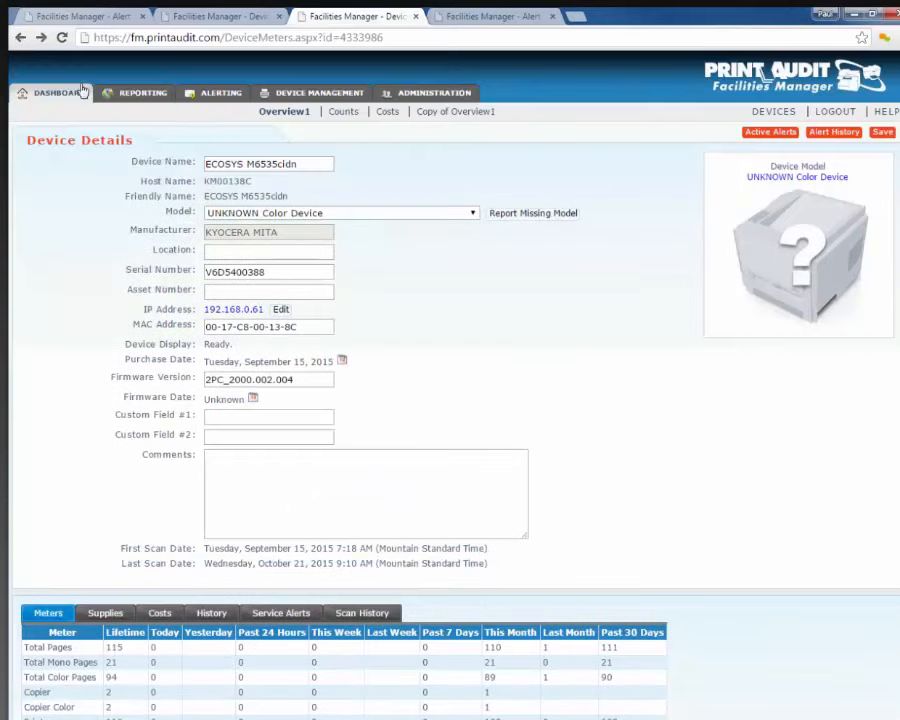
{"action": "left_click", "coordinate": [80, 92]}
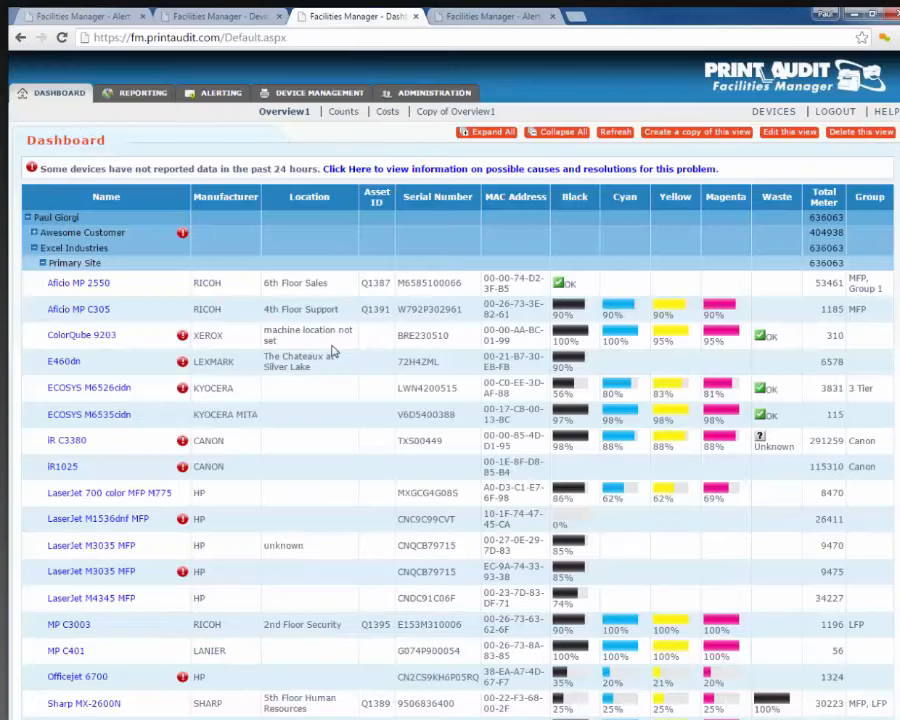
{"action": "scroll", "coordinate": [333, 350], "scroll_direction": "down", "scroll_amount": 1}
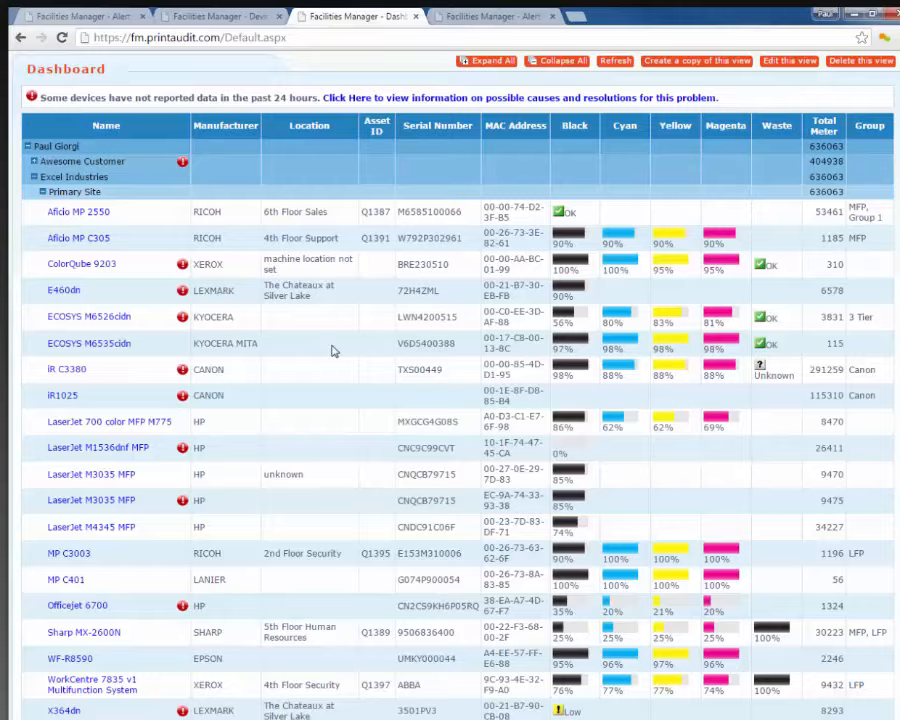
{"action": "scroll", "coordinate": [333, 350], "scroll_direction": "down", "scroll_amount": 1}
{"action": "scroll", "coordinate": [333, 350], "scroll_direction": "down", "scroll_amount": 1}
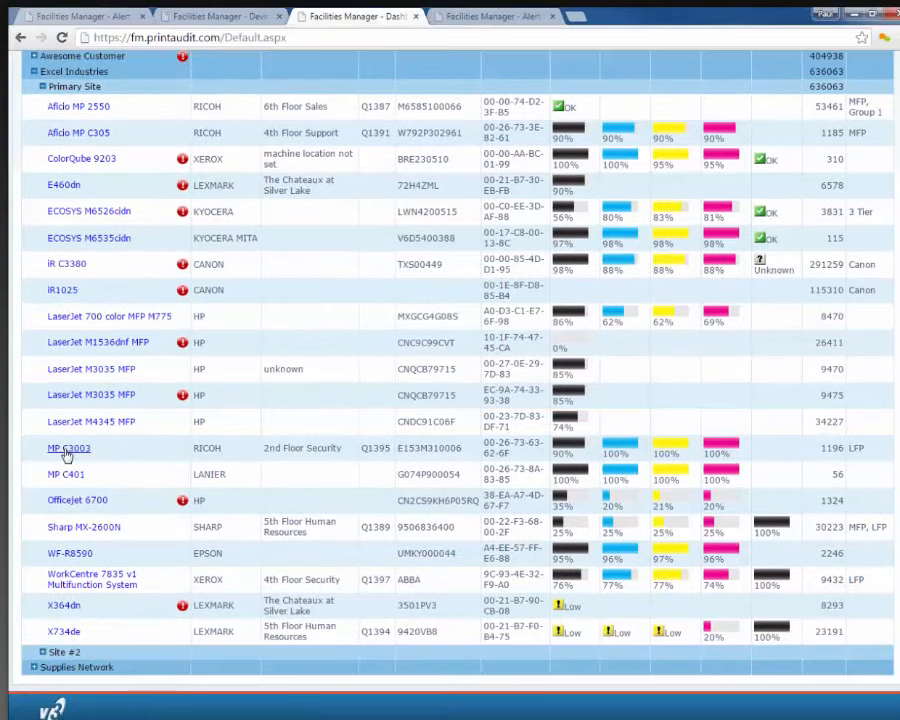
{"action": "left_click", "coordinate": [66, 450]}
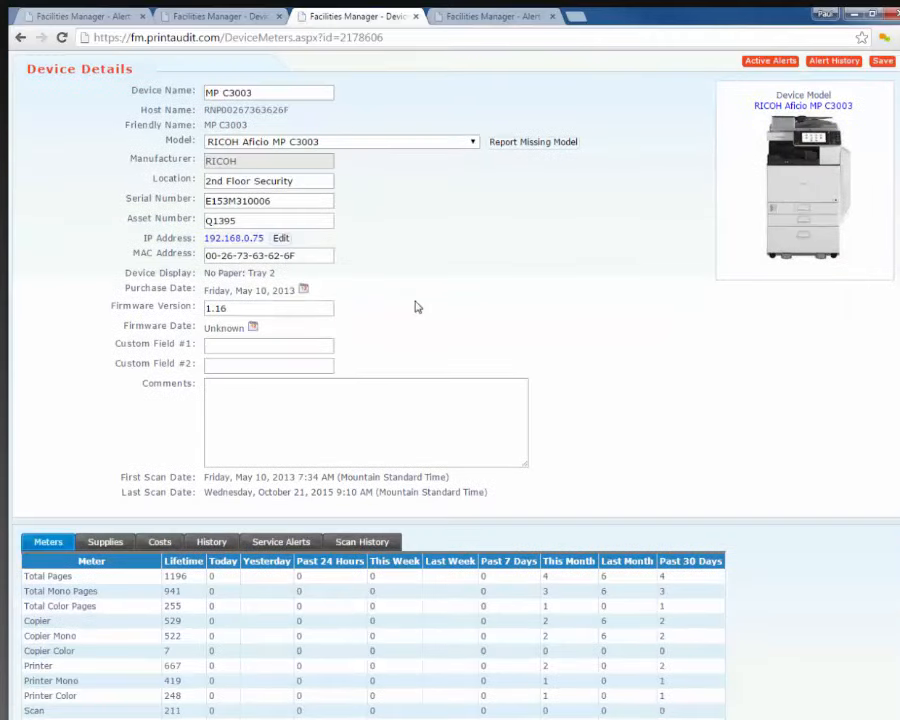
{"action": "scroll", "coordinate": [416, 305], "scroll_direction": "down", "scroll_amount": 2}
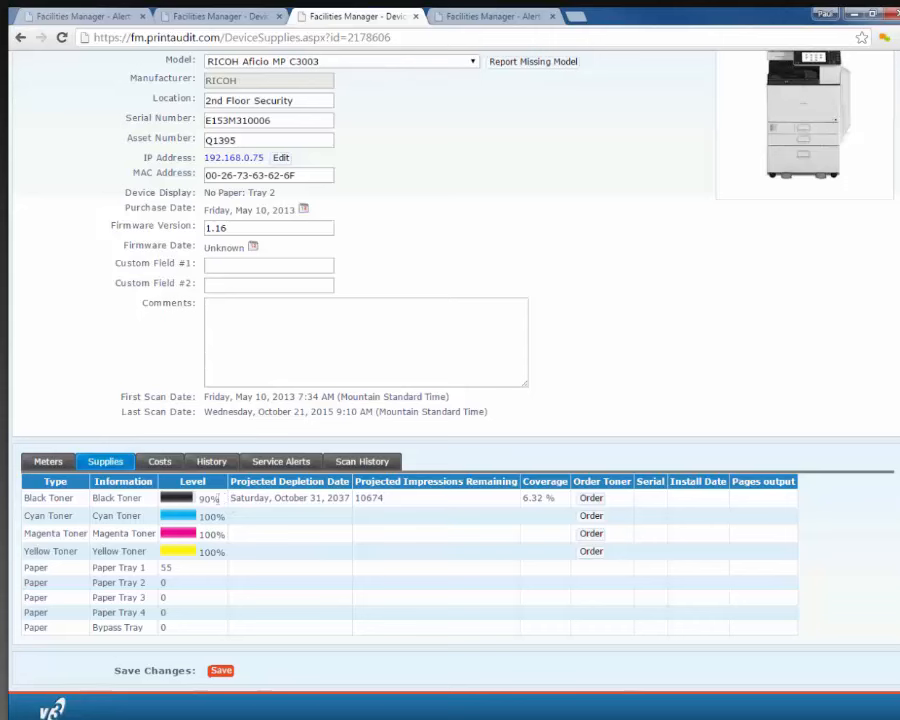
- Examine the projected depletion date of the MP C3003's black toner
{"action": "left_click_drag", "start_coordinate": [196, 498], "coordinate": [360, 502]}
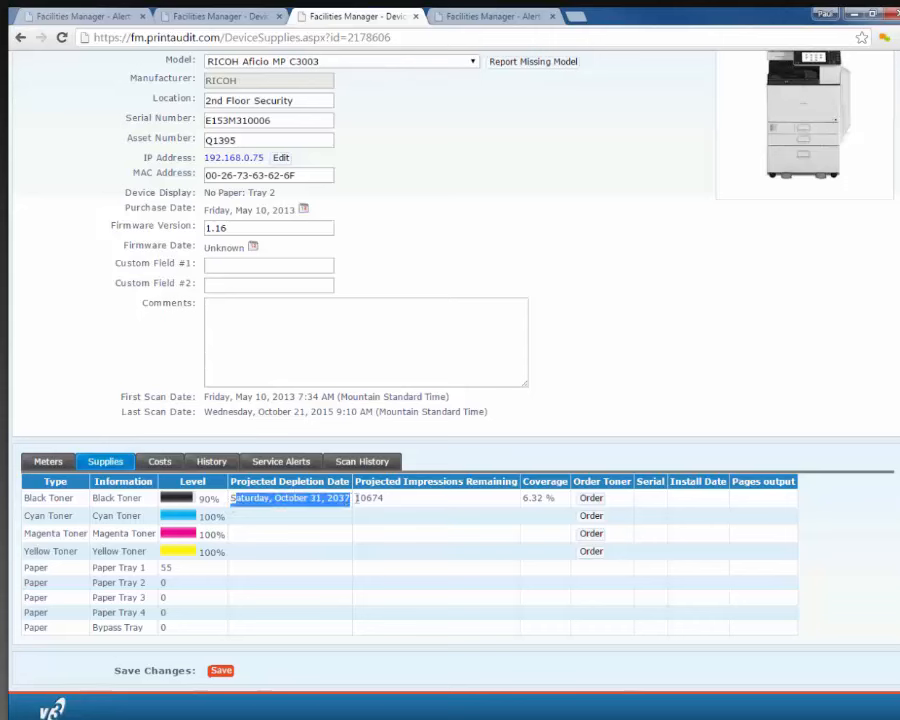
{"action": "left_click", "coordinate": [311, 533]}
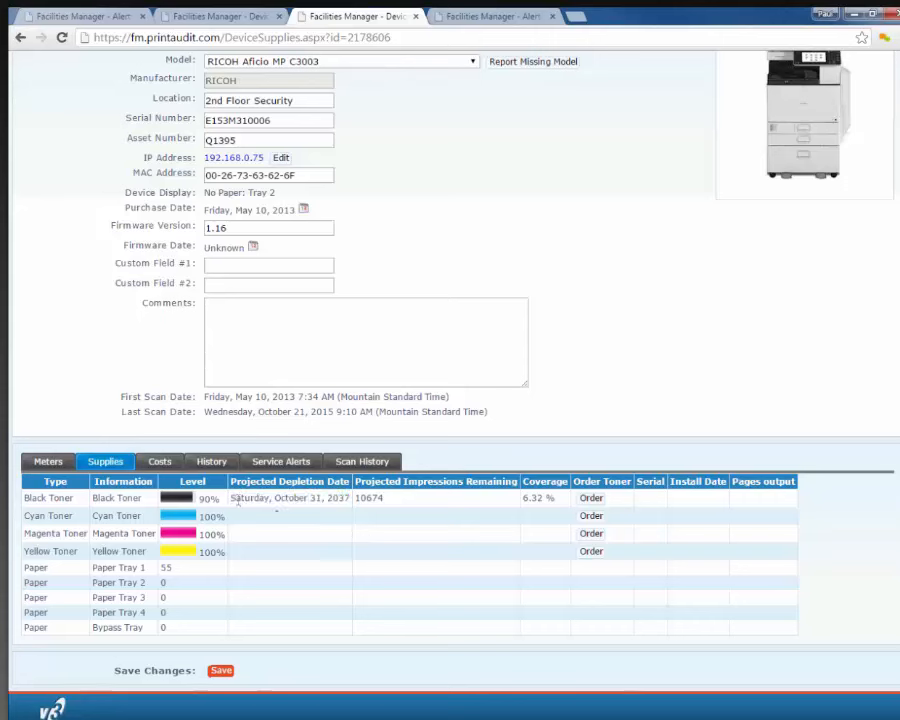
{"action": "left_click_drag", "start_coordinate": [233, 498], "coordinate": [324, 538]}
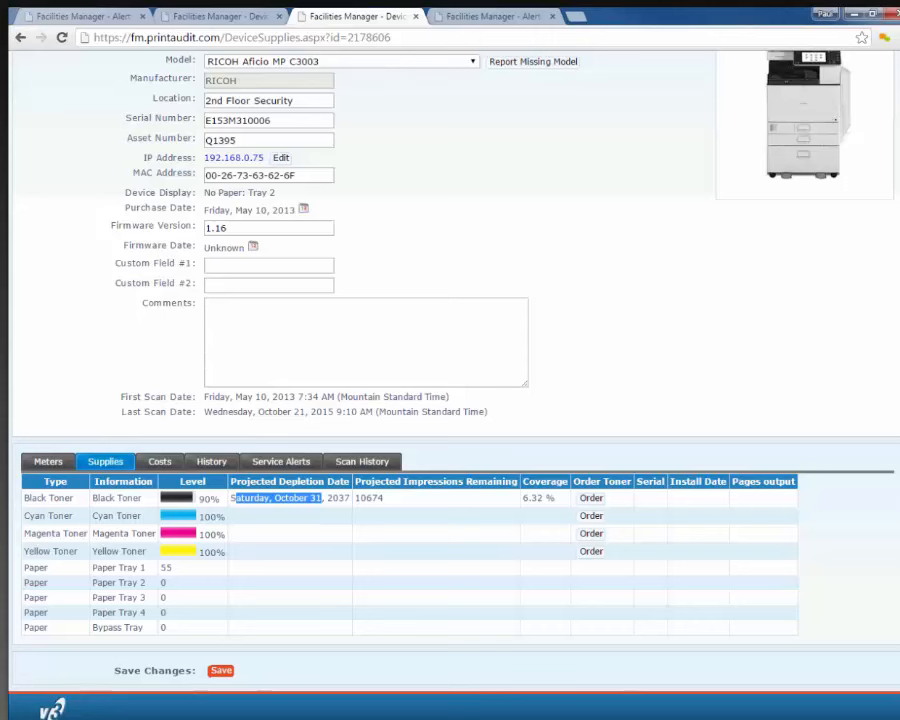
{"action": "left_click", "coordinate": [350, 497]}
{"action": "left_click_drag", "start_coordinate": [350, 497], "coordinate": [230, 498]}
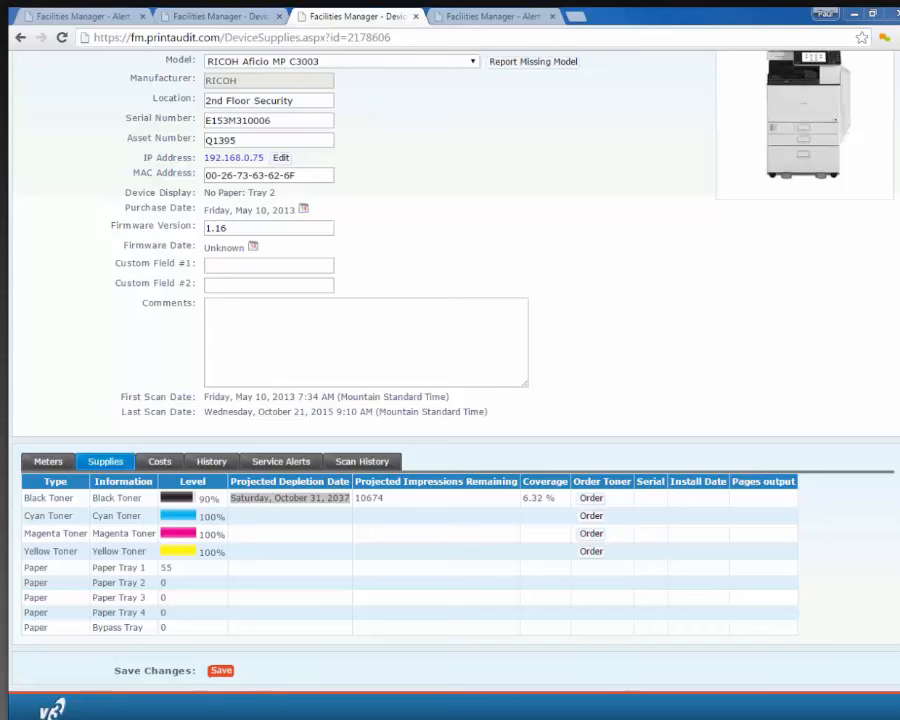
{"action": "left_click", "coordinate": [600, 426]}
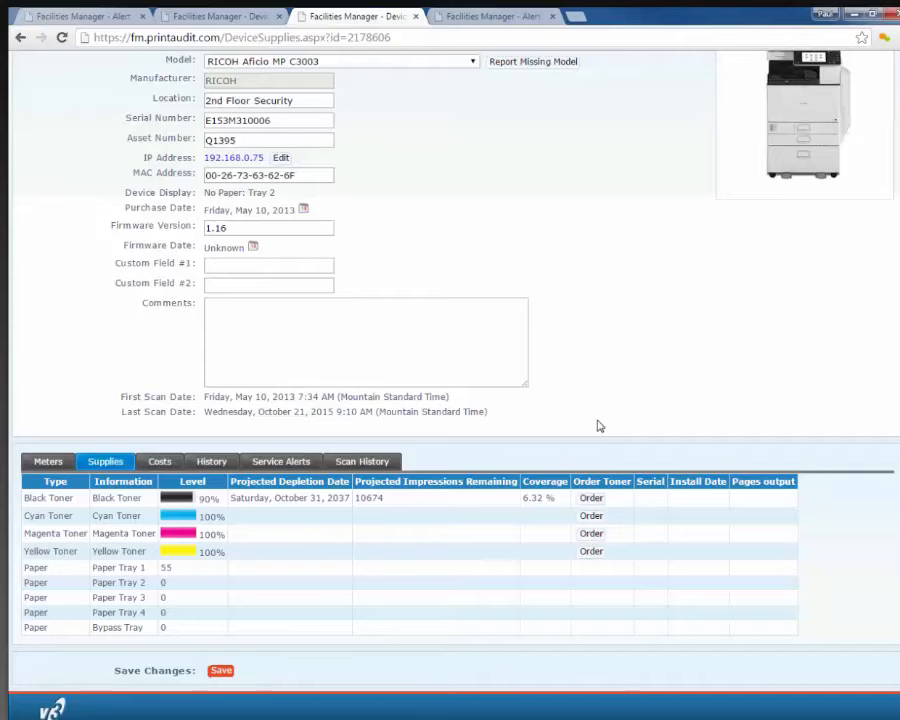
{"action": "scroll", "coordinate": [590, 420], "scroll_direction": "up", "scroll_amount": 1}
{"action": "scroll", "coordinate": [587, 417], "scroll_direction": "up", "scroll_amount": 1}
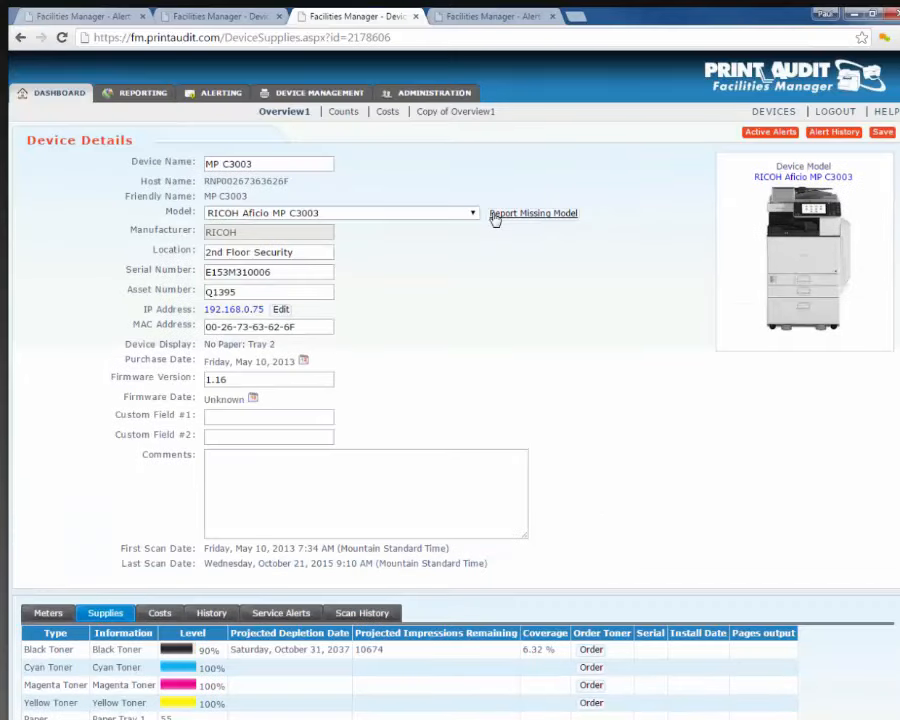
{"action": "left_click", "coordinate": [768, 114]}
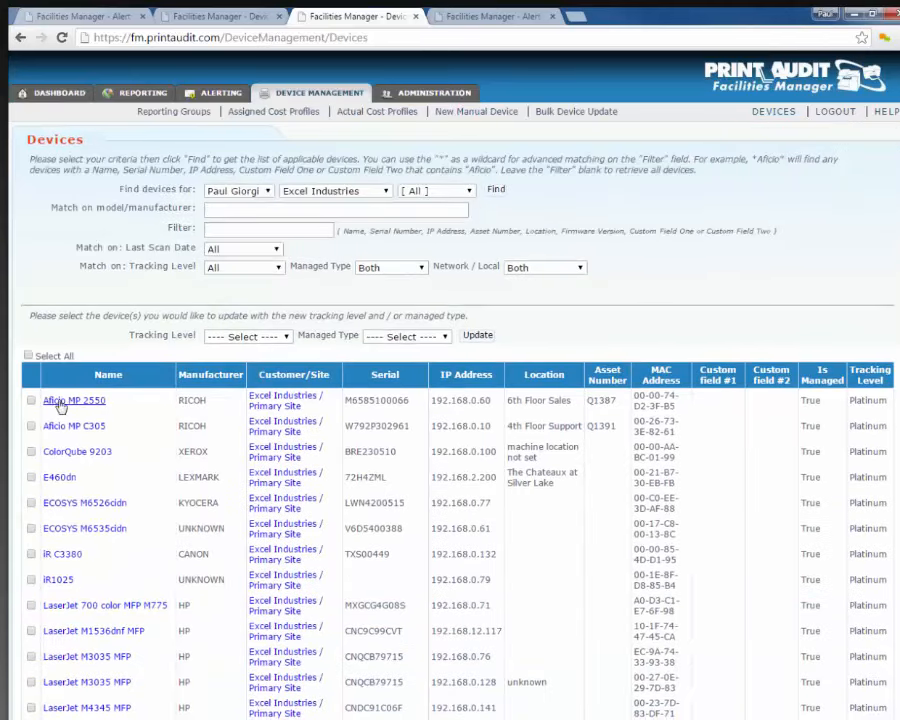
{"action": "left_click", "coordinate": [31, 400]}
{"action": "left_click", "coordinate": [248, 337]}
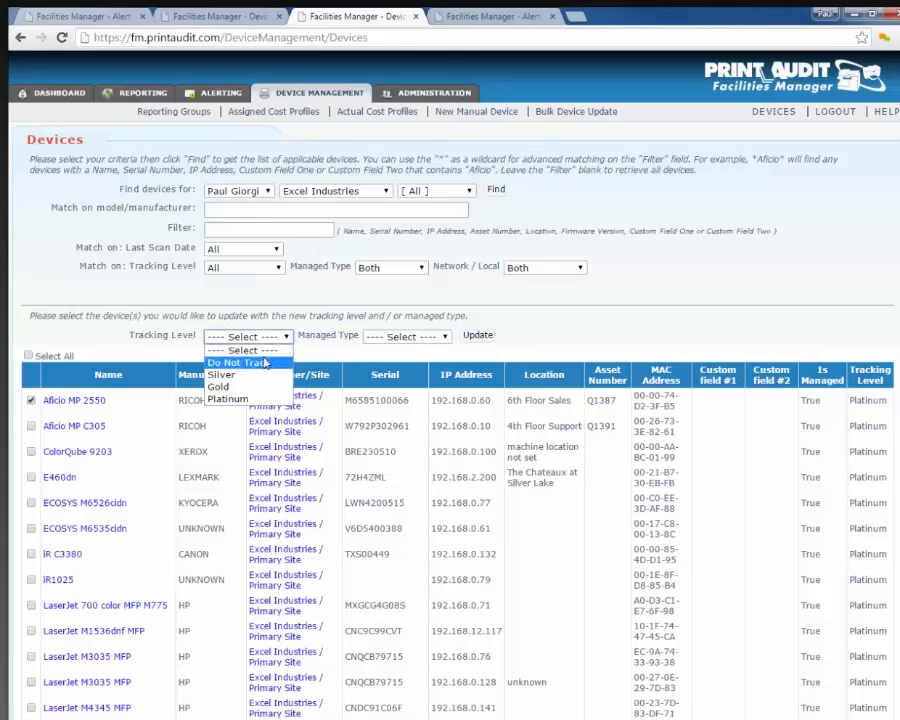
{"action": "left_click", "coordinate": [228, 398]}
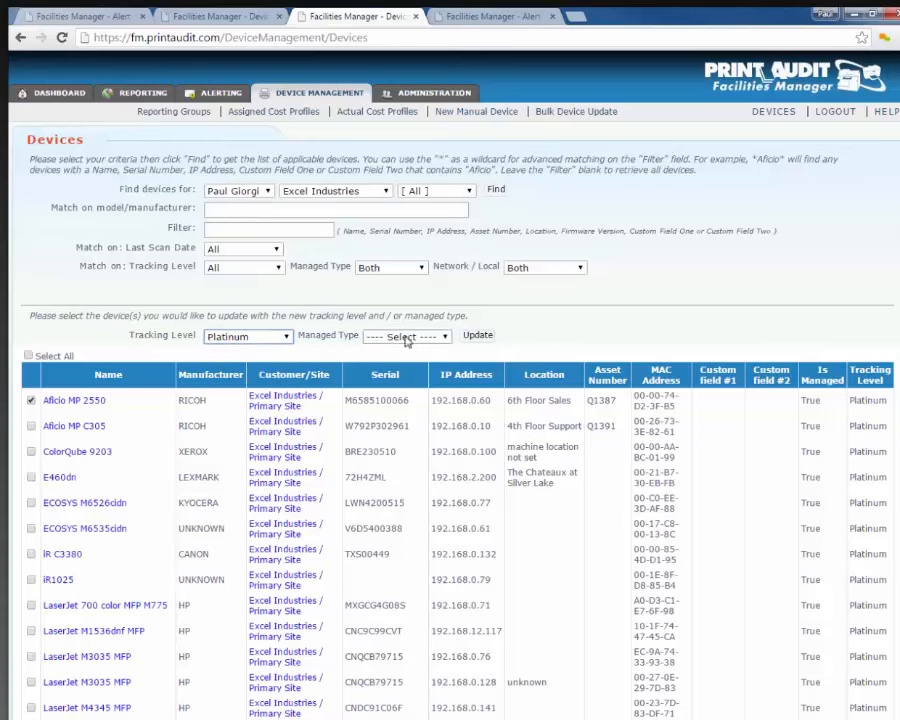
{"action": "left_click", "coordinate": [405, 337]}
{"action": "left_click", "coordinate": [400, 375]}
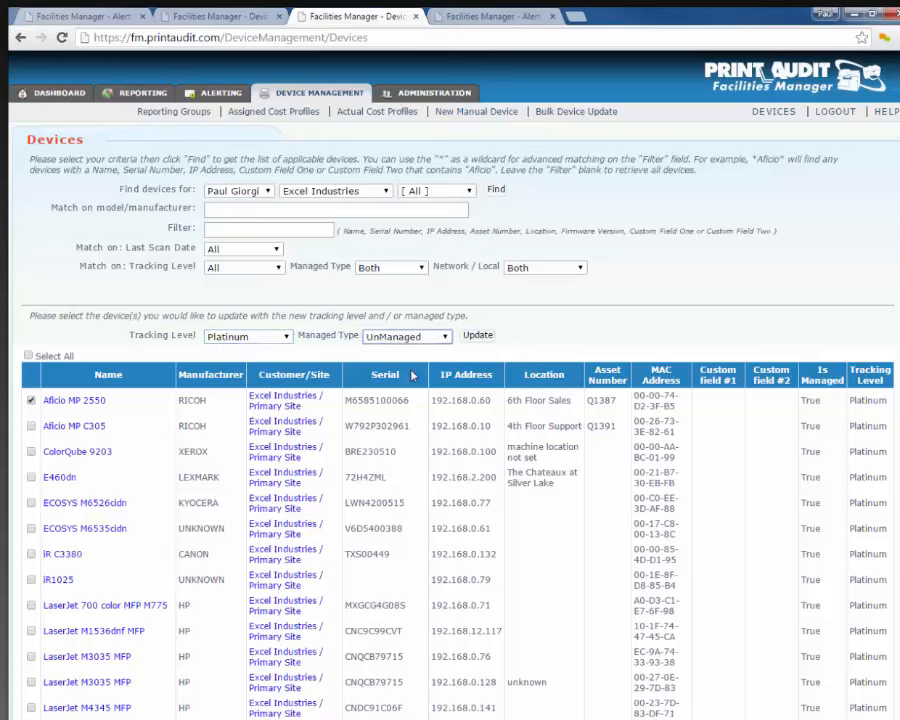
- Change the Aficio MP 2550 in the devices list to Gold tracking level and UnManaged, proceed with the update, and check its row
{"action": "left_click", "coordinate": [771, 113]}
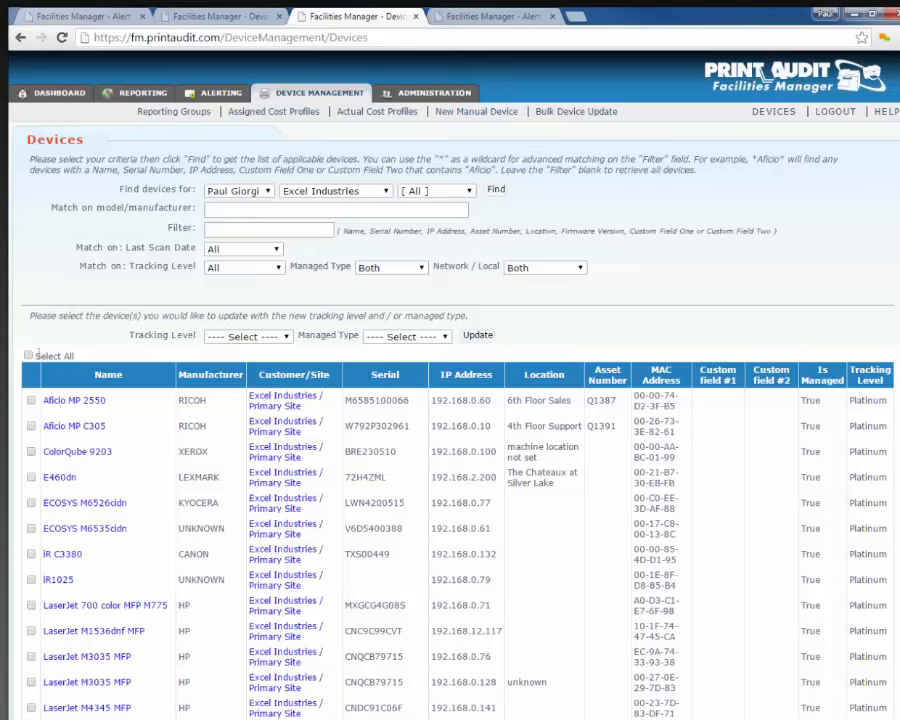
{"action": "left_click", "coordinate": [31, 401]}
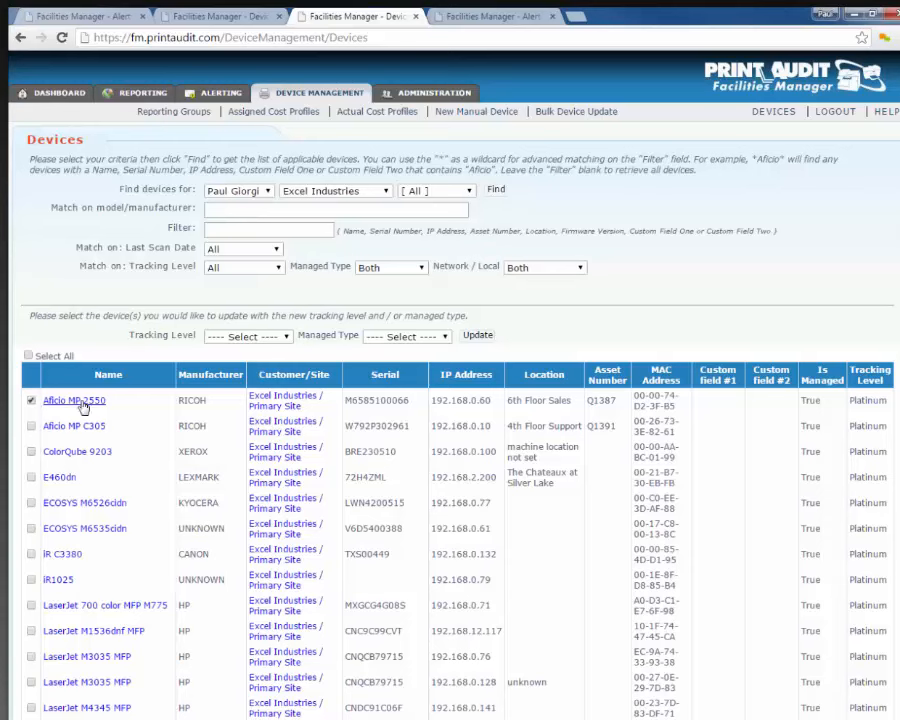
{"action": "left_click", "coordinate": [246, 336]}
{"action": "left_click", "coordinate": [246, 386]}
{"action": "left_click", "coordinate": [406, 336]}
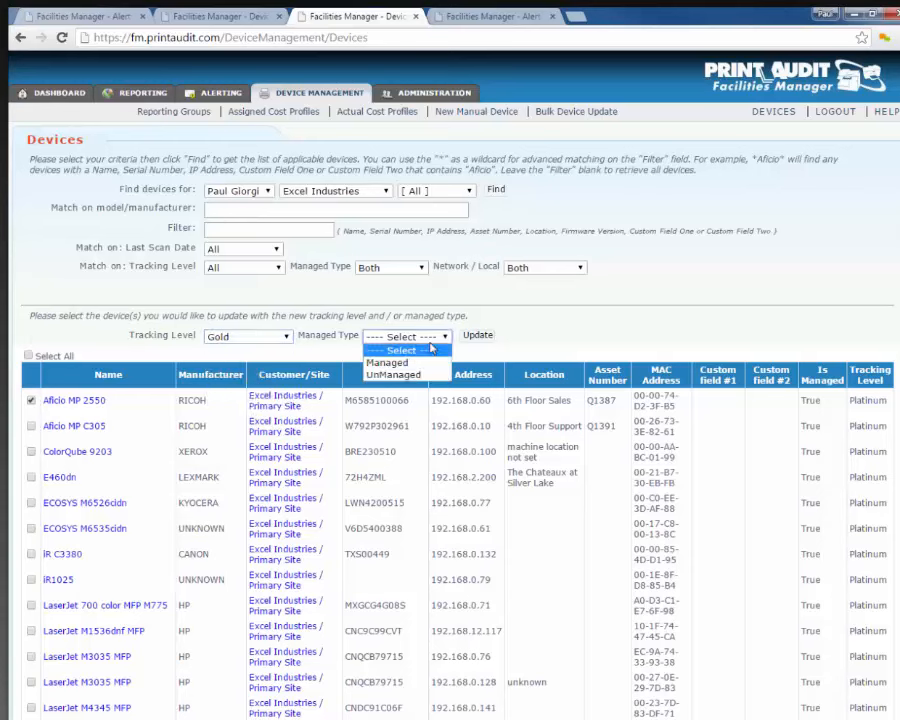
{"action": "left_click", "coordinate": [405, 374]}
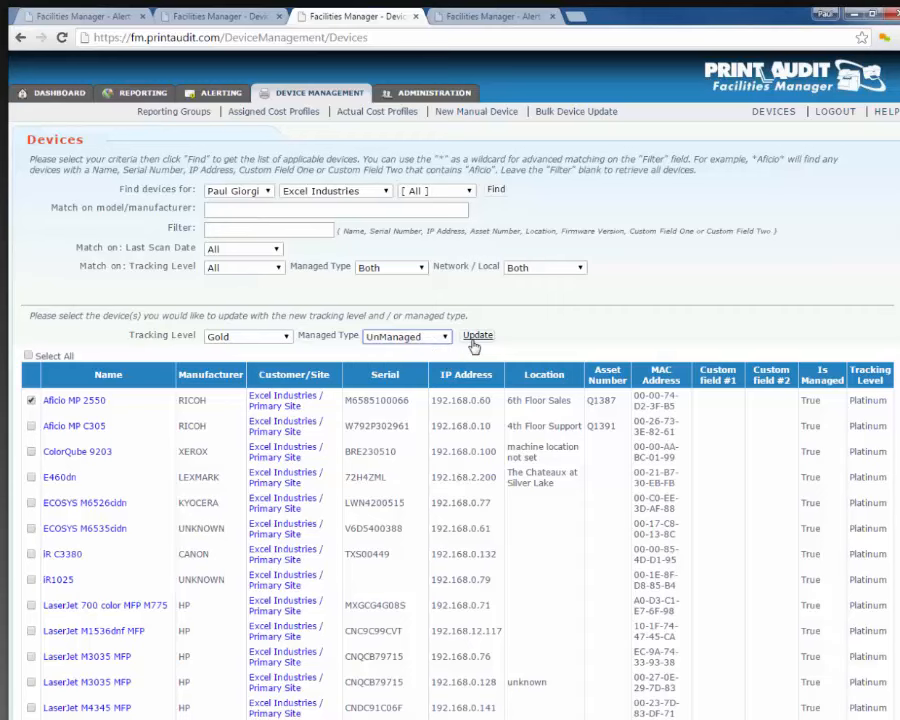
{"action": "left_click", "coordinate": [477, 336]}
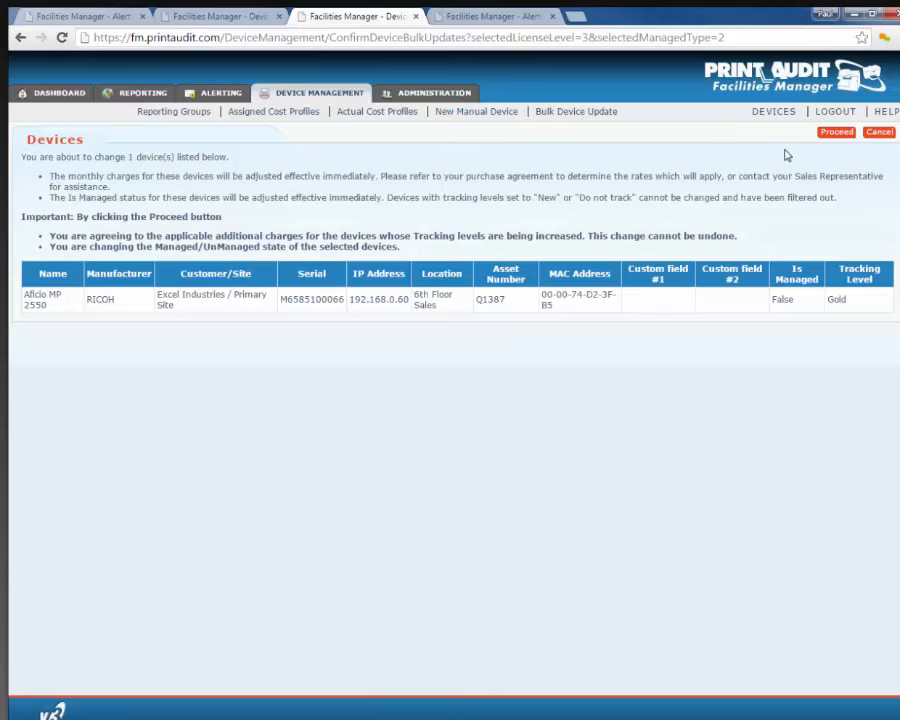
{"action": "left_click", "coordinate": [832, 133]}
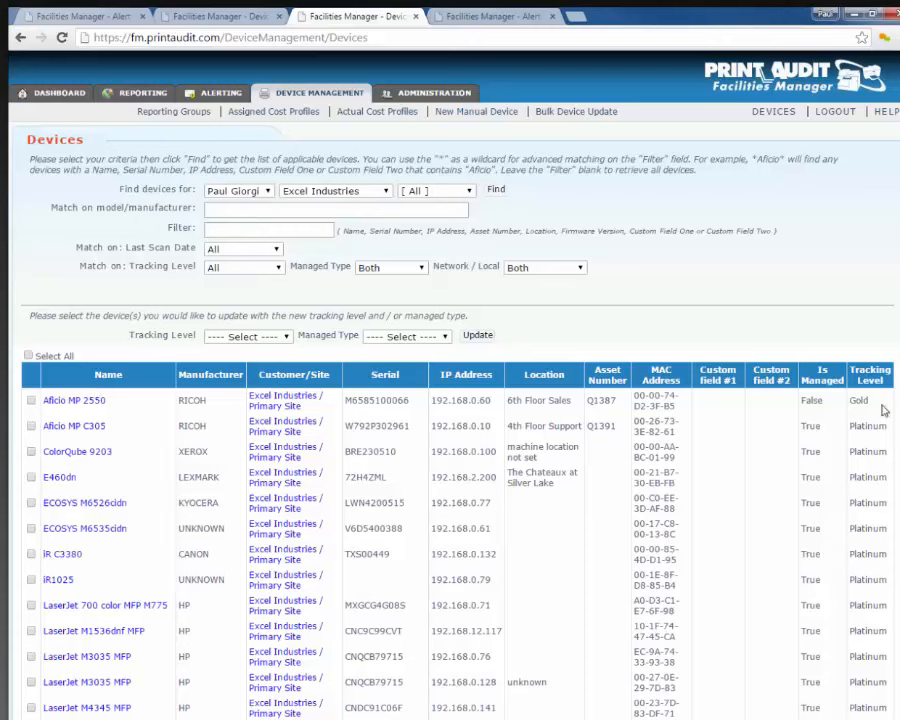
{"action": "left_click_drag", "start_coordinate": [868, 402], "coordinate": [800, 400]}
{"action": "left_click", "coordinate": [830, 403]}
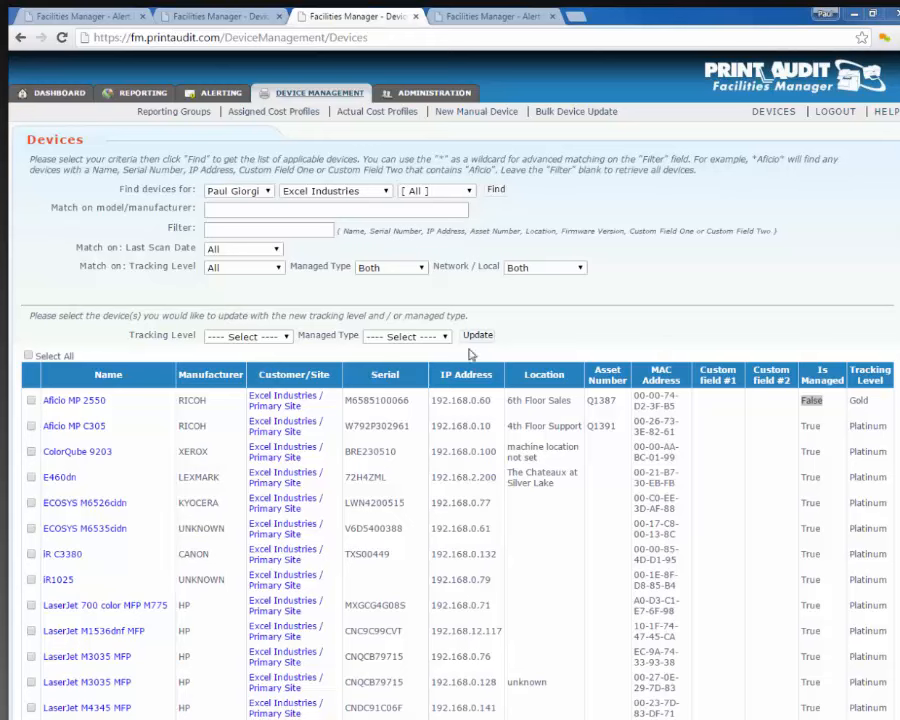
- Return to the Aficio MP 2550 device details and review its black toner and total pages in the 30-day scan history
{"action": "left_click", "coordinate": [197, 22]}
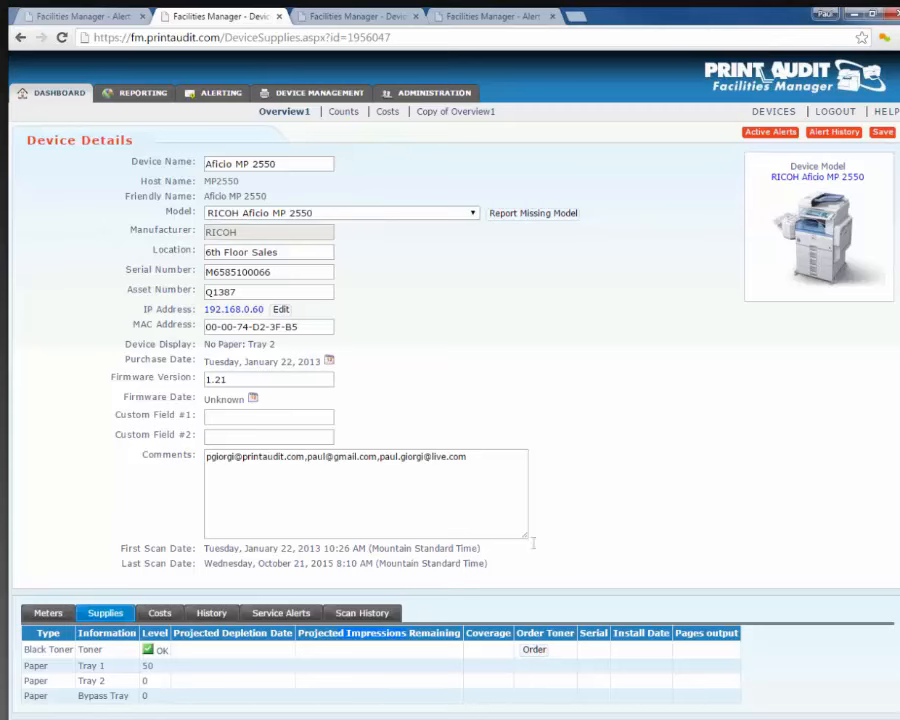
{"action": "left_click", "coordinate": [371, 616]}
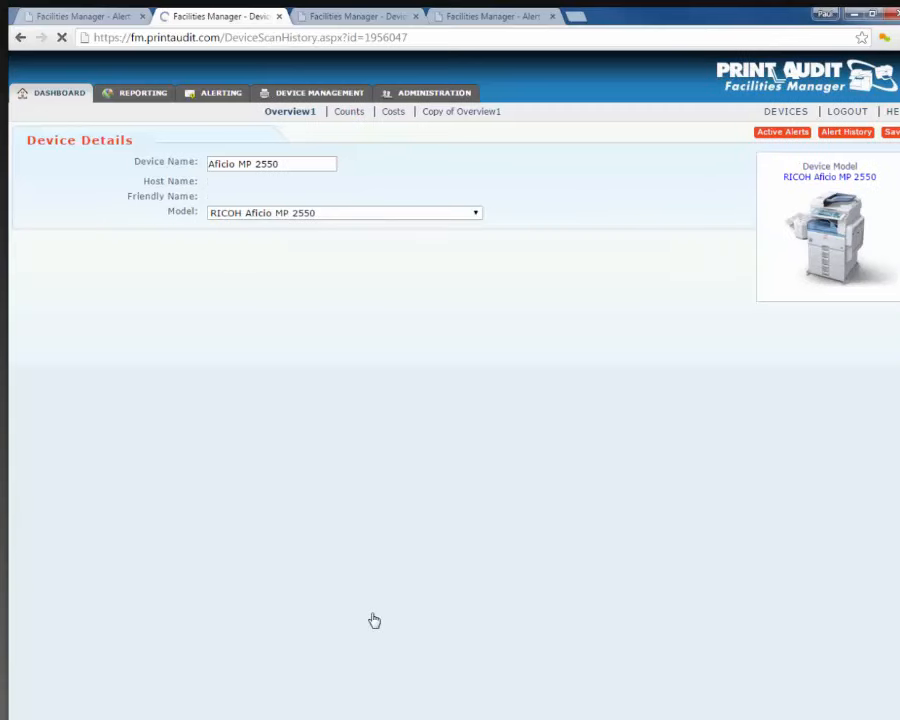
{"action": "scroll", "coordinate": [448, 630], "scroll_direction": "down", "scroll_amount": 1}
{"action": "scroll", "coordinate": [451, 631], "scroll_direction": "down", "scroll_amount": 3}
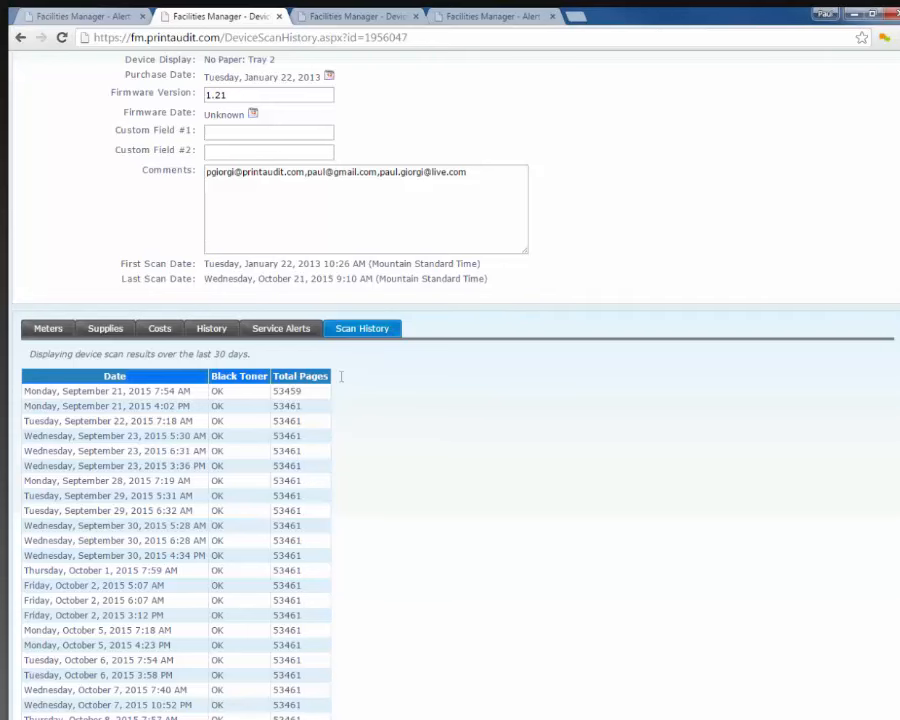
{"action": "left_click_drag", "start_coordinate": [341, 376], "coordinate": [368, 423]}
{"action": "left_click", "coordinate": [368, 423]}
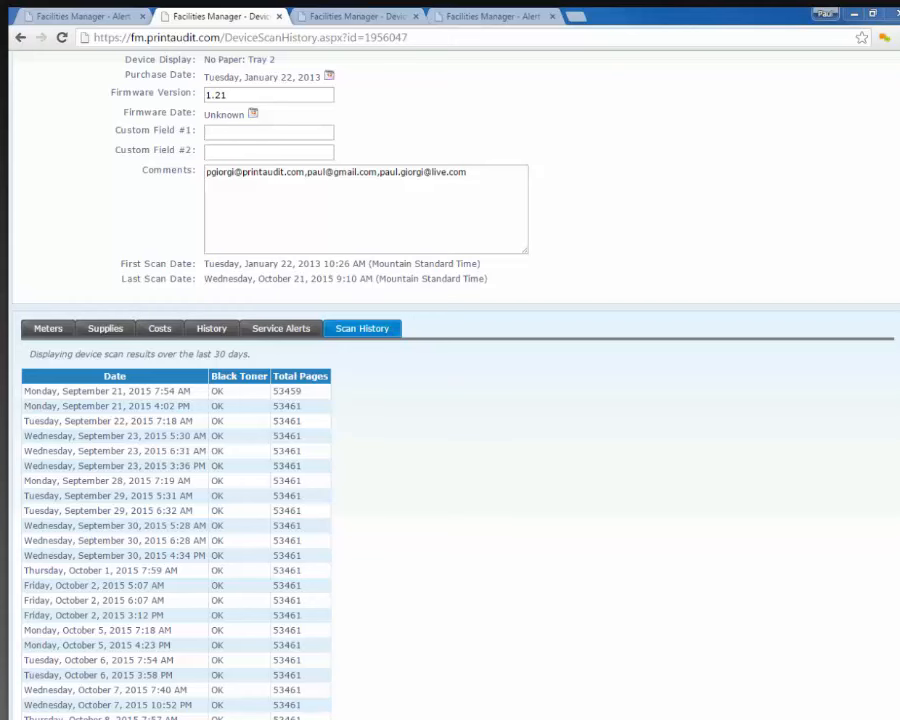
- Open the model information of the RICOH Aficio MP 2550 and examine its extended model information fields
{"action": "scroll", "coordinate": [660, 556], "scroll_direction": "up", "scroll_amount": 3}
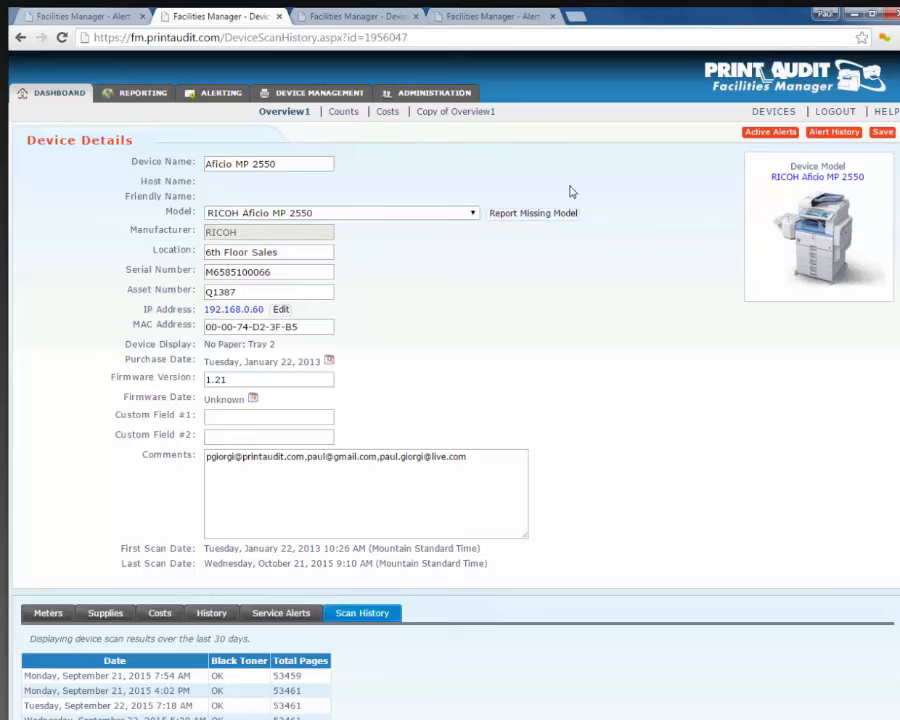
{"action": "left_click", "coordinate": [813, 185]}
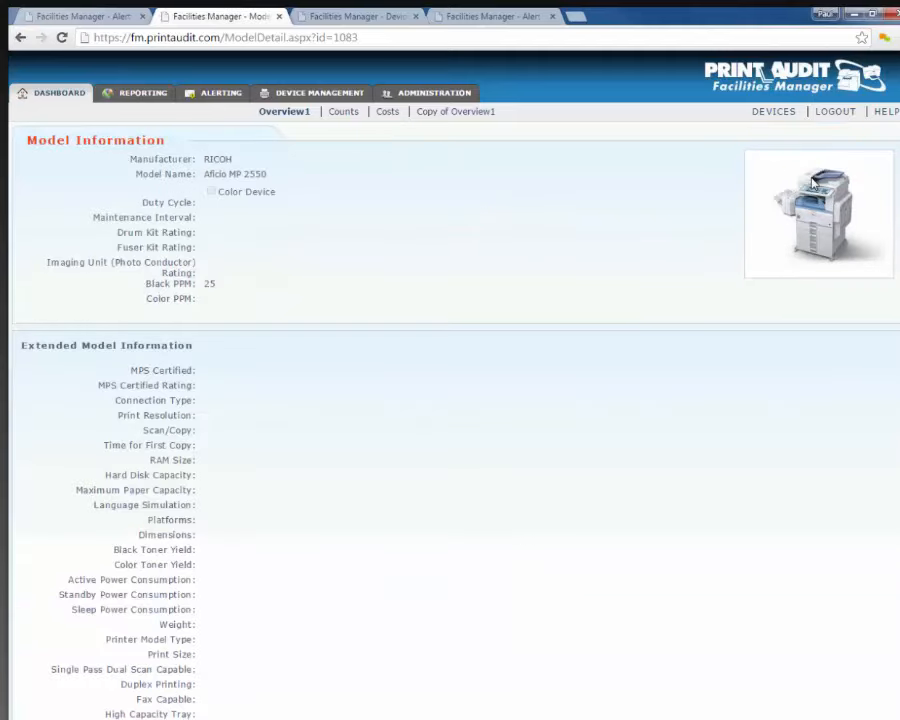
{"action": "scroll", "coordinate": [227, 268], "scroll_direction": "down", "scroll_amount": 1}
{"action": "scroll", "coordinate": [227, 268], "scroll_direction": "down", "scroll_amount": 1}
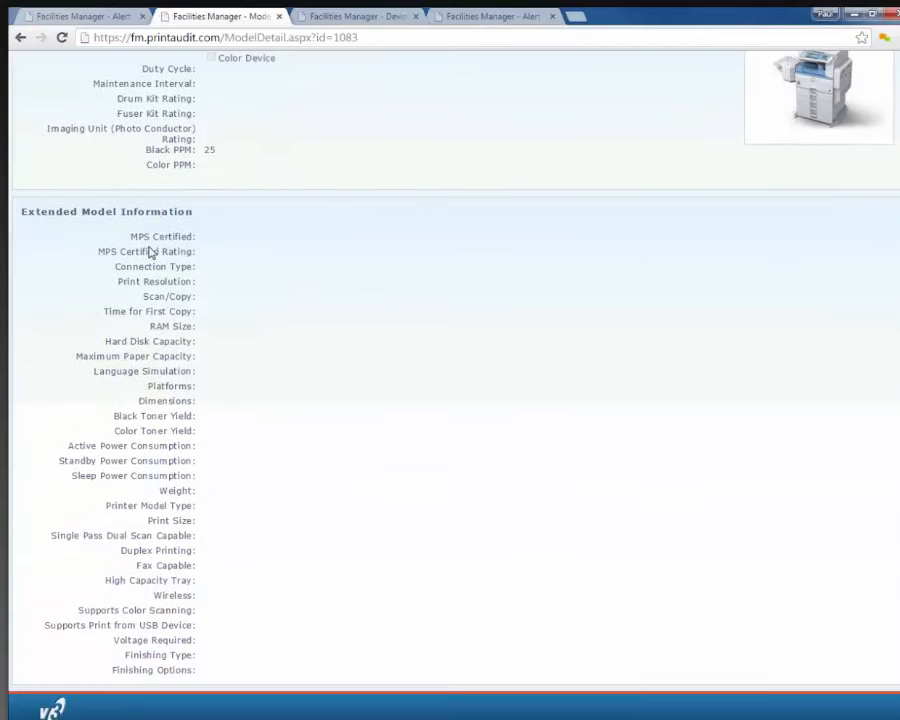
{"action": "left_click_drag", "start_coordinate": [62, 211], "coordinate": [228, 672]}
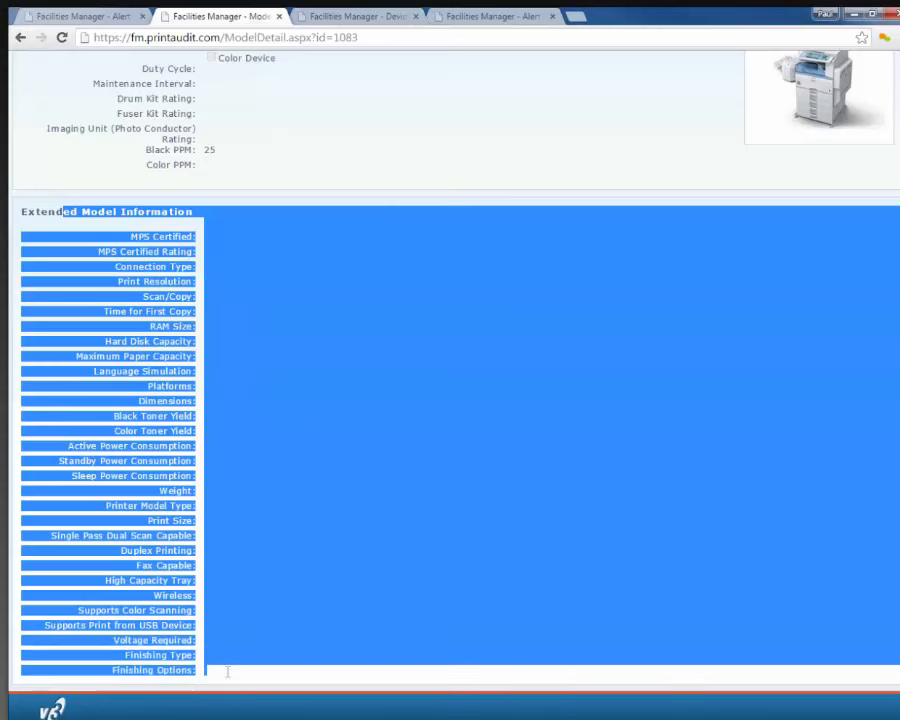
{"action": "left_click", "coordinate": [303, 665]}
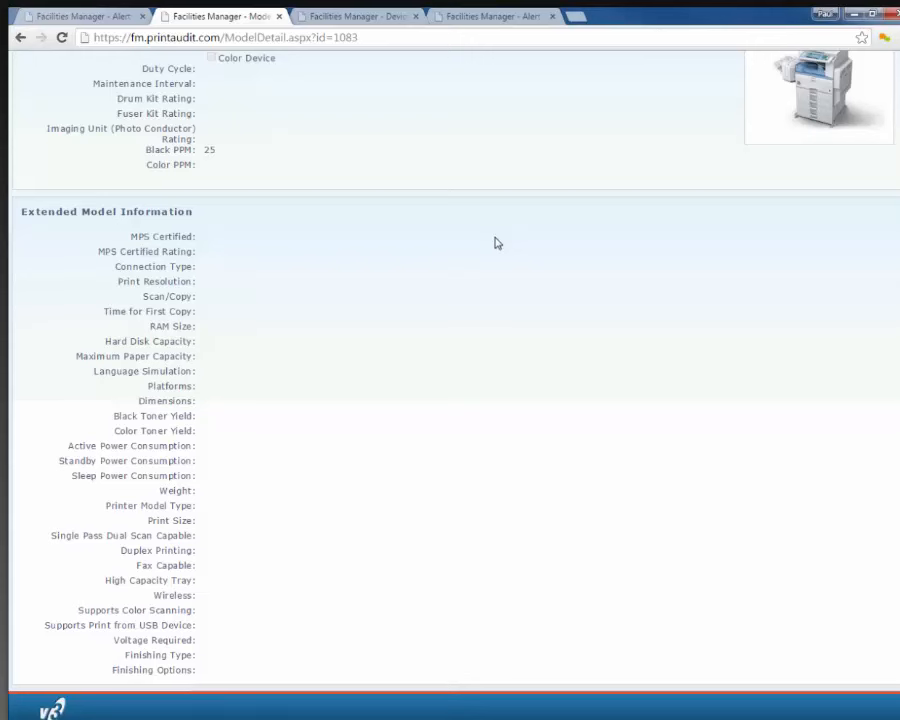
{"action": "scroll", "coordinate": [679, 266], "scroll_direction": "up", "scroll_amount": 3}
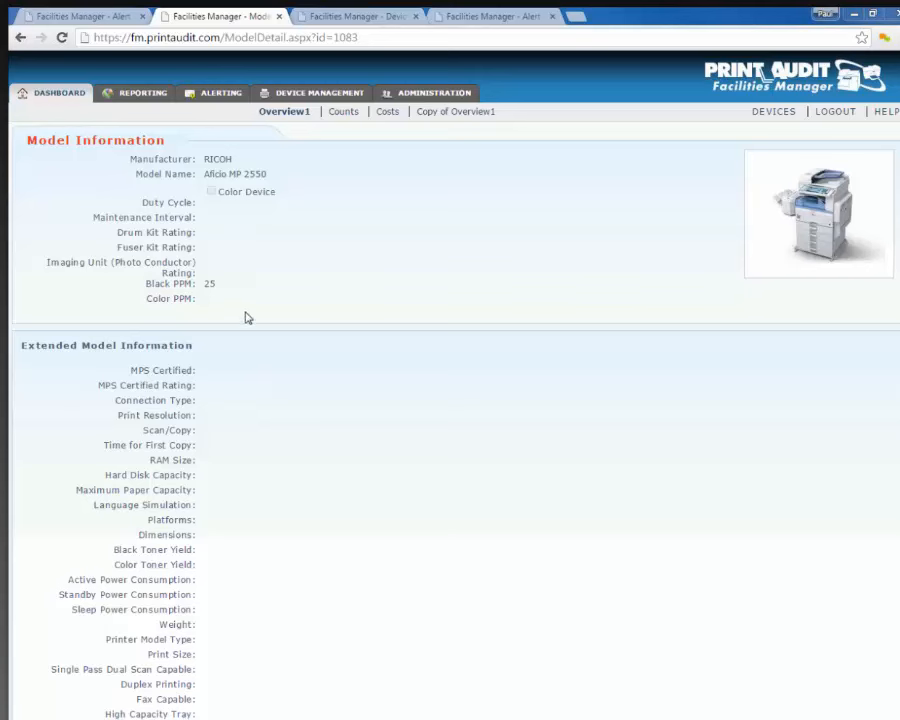
- Open the Aficio MP C305 from the dashboard and review its supplies, including the toner ordering options
{"action": "left_click", "coordinate": [80, 94]}
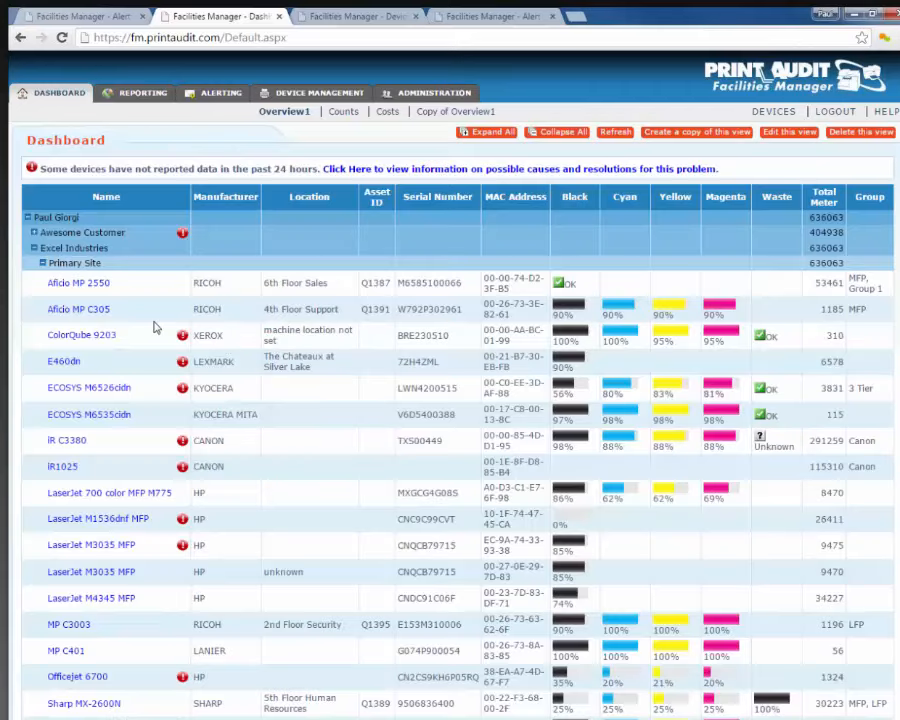
{"action": "left_click", "coordinate": [95, 316]}
{"action": "scroll", "coordinate": [372, 368], "scroll_direction": "down", "scroll_amount": 3}
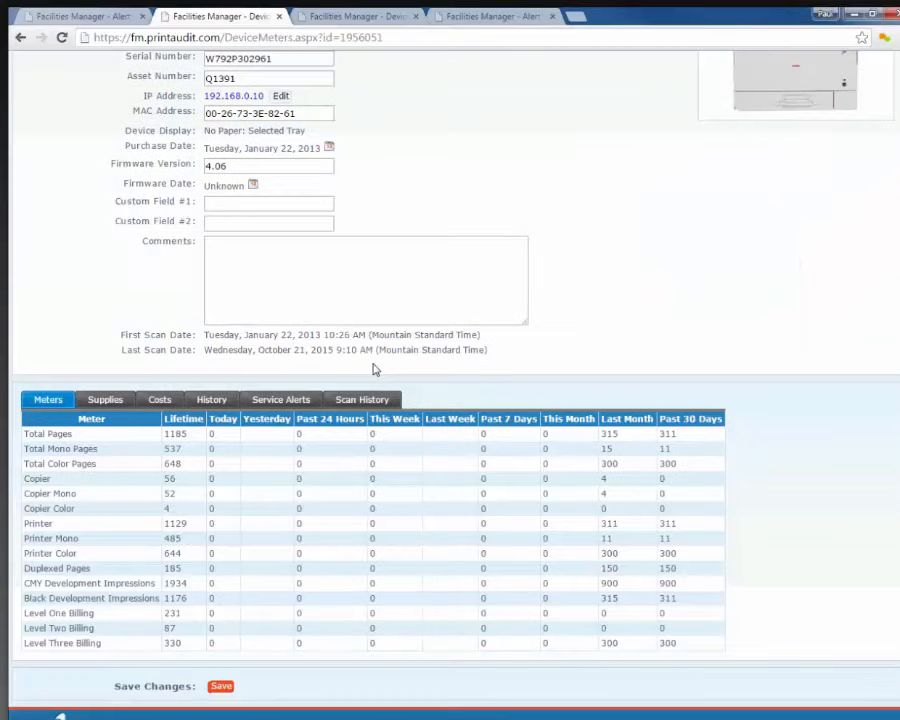
{"action": "left_click", "coordinate": [112, 386]}
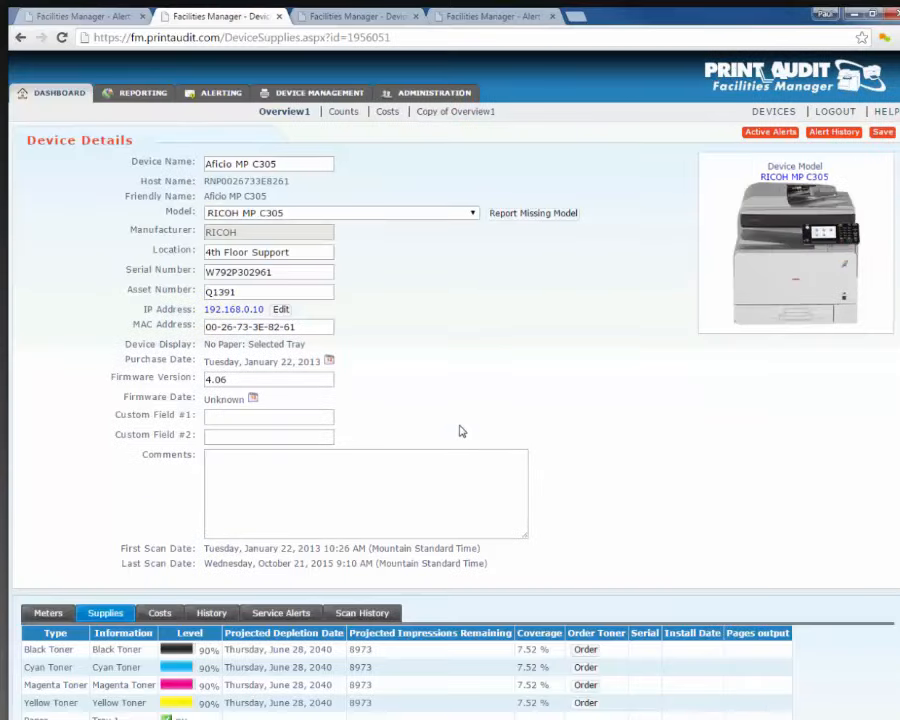
{"action": "scroll", "coordinate": [461, 431], "scroll_direction": "down", "scroll_amount": 1}
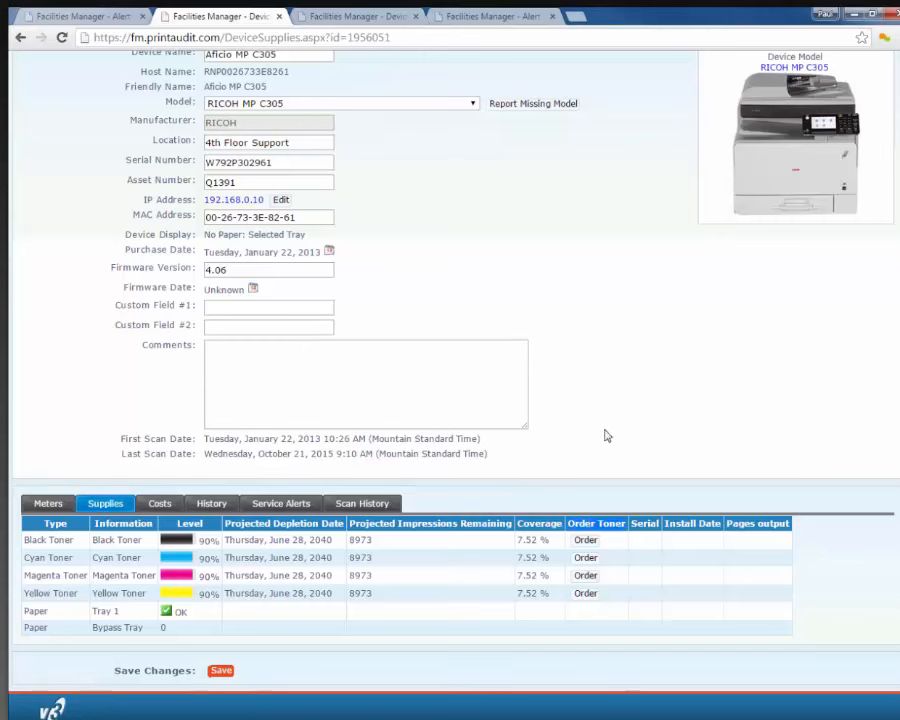
- Open the Toner order alert profile and review its manual toner order condition and e-mail notification recipient
{"action": "scroll", "coordinate": [400, 300], "scroll_direction": "up", "scroll_amount": 1}
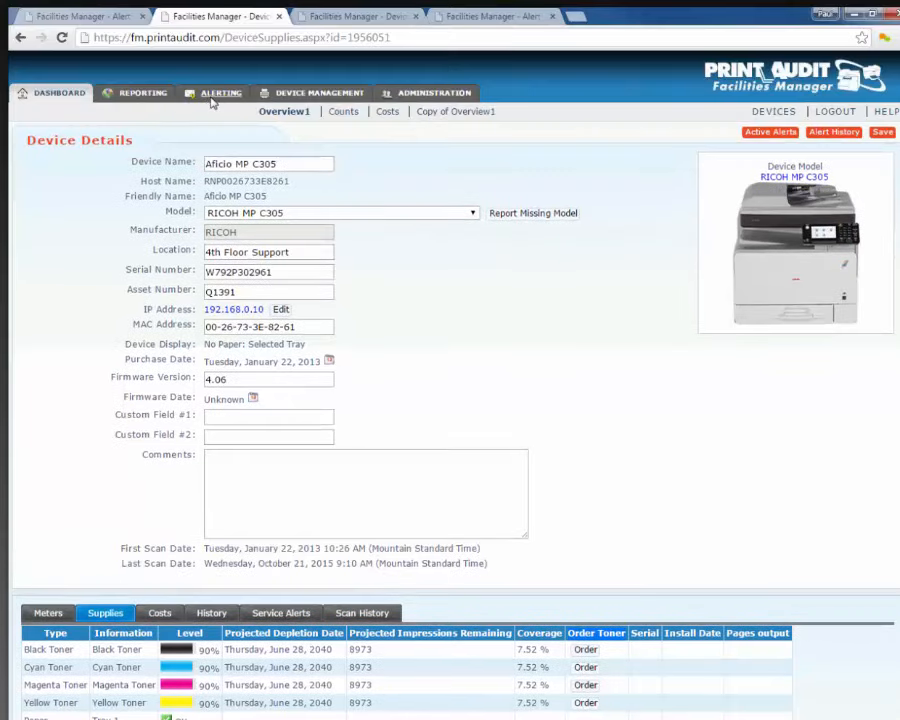
{"action": "left_click", "coordinate": [218, 92]}
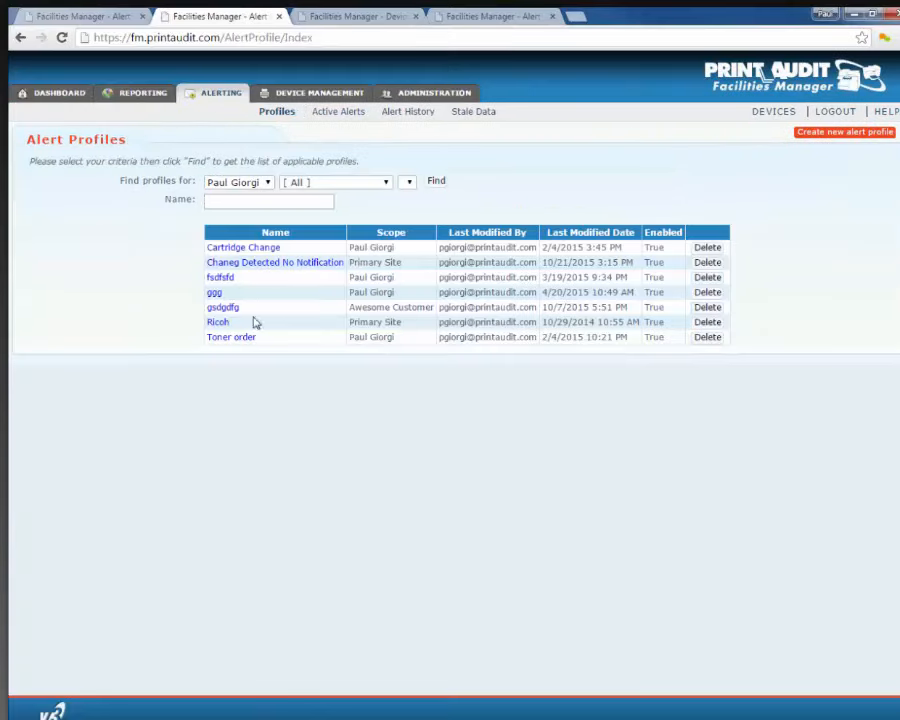
{"action": "left_click", "coordinate": [223, 338]}
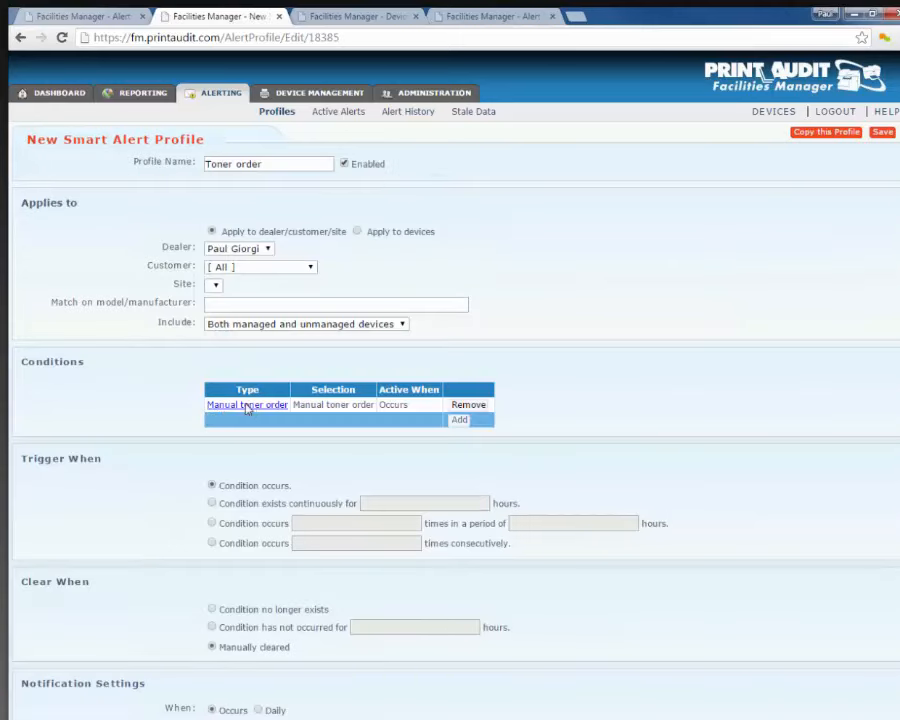
{"action": "scroll", "coordinate": [249, 404], "scroll_direction": "down", "scroll_amount": 3}
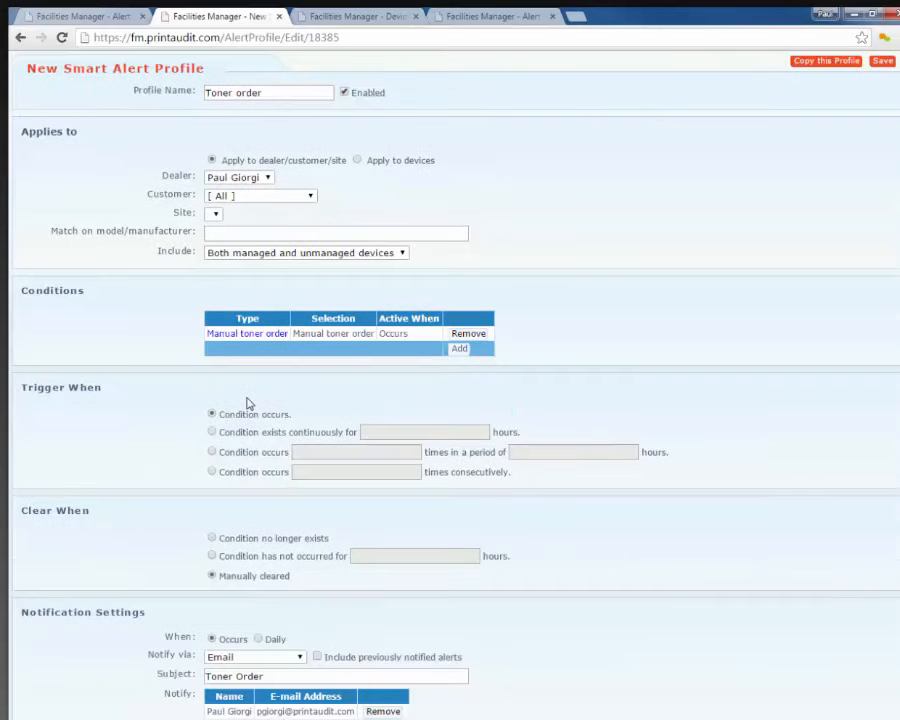
{"action": "scroll", "coordinate": [337, 465], "scroll_direction": "down", "scroll_amount": 1}
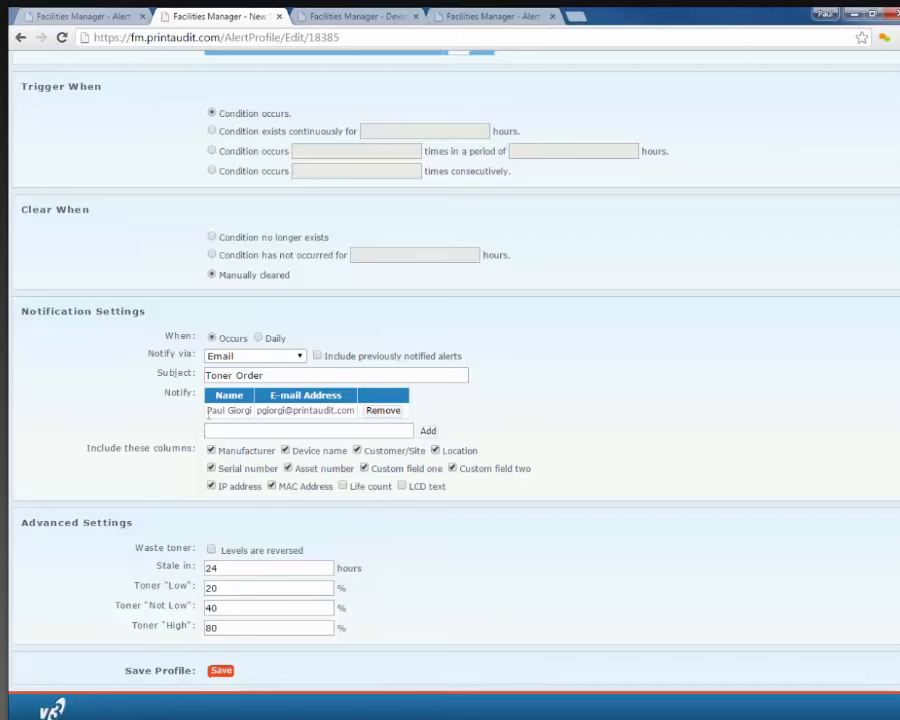
{"action": "left_click_drag", "start_coordinate": [205, 410], "coordinate": [355, 411]}
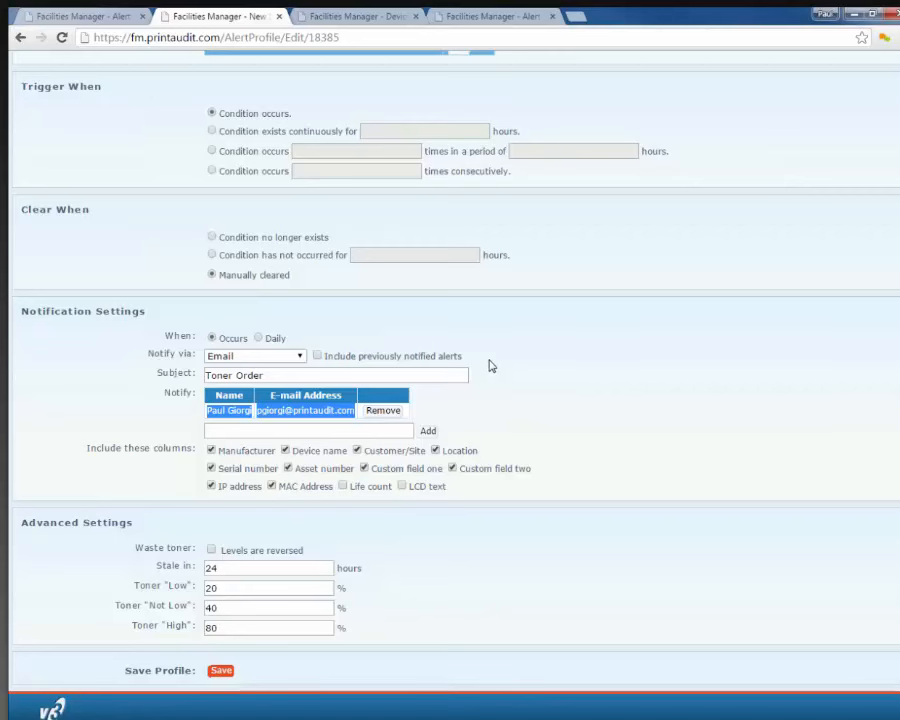
- In the other Facilities Manager browser tab, order black toner for the Aficio MP C305 from its supplies information
{"action": "left_click", "coordinate": [60, 12]}
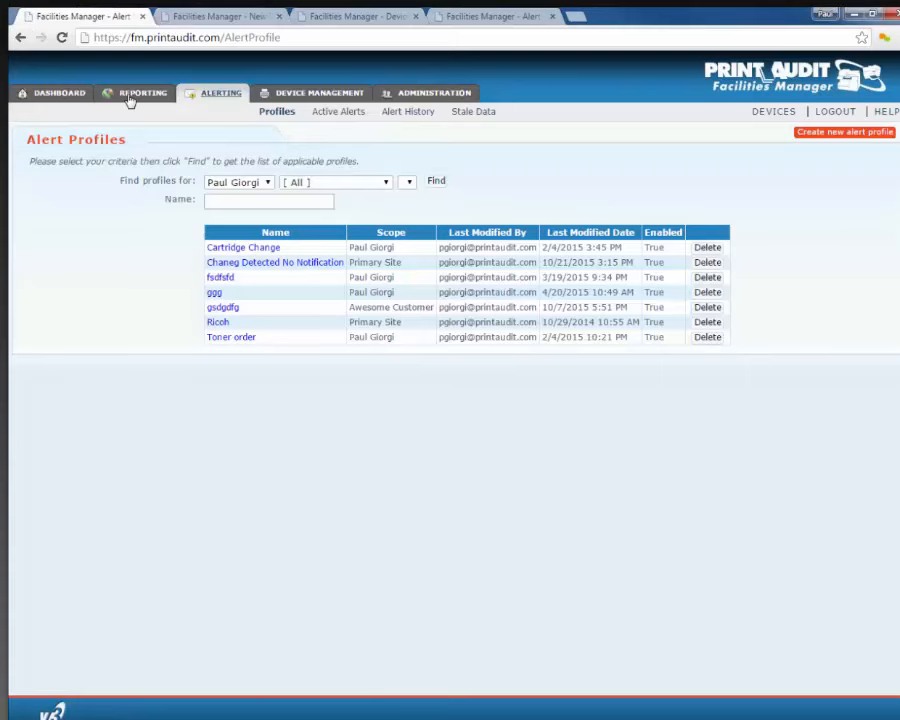
{"action": "left_click", "coordinate": [50, 94]}
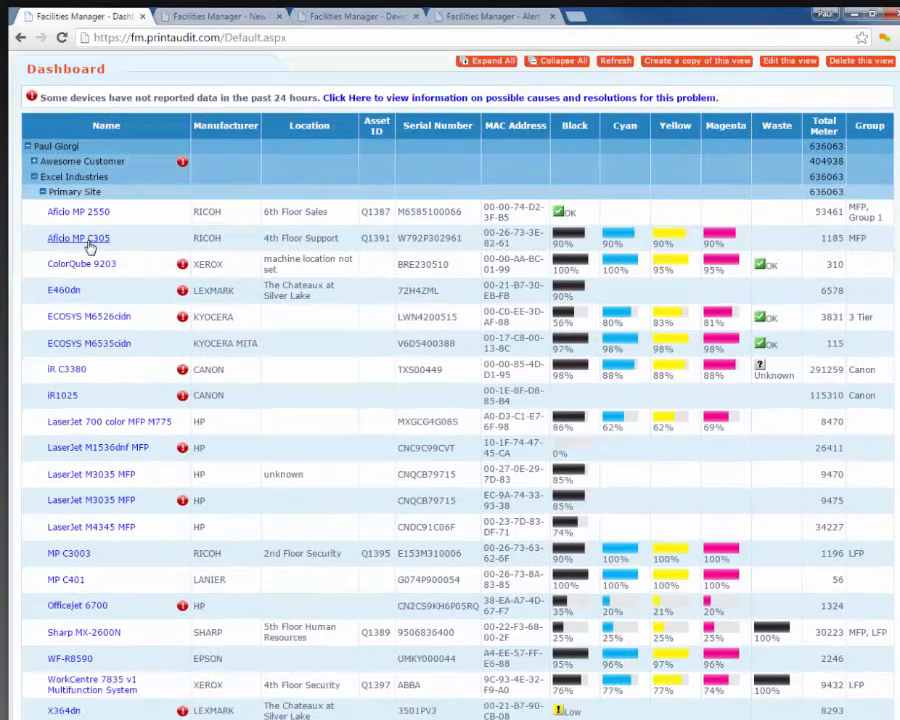
{"action": "left_click", "coordinate": [87, 243]}
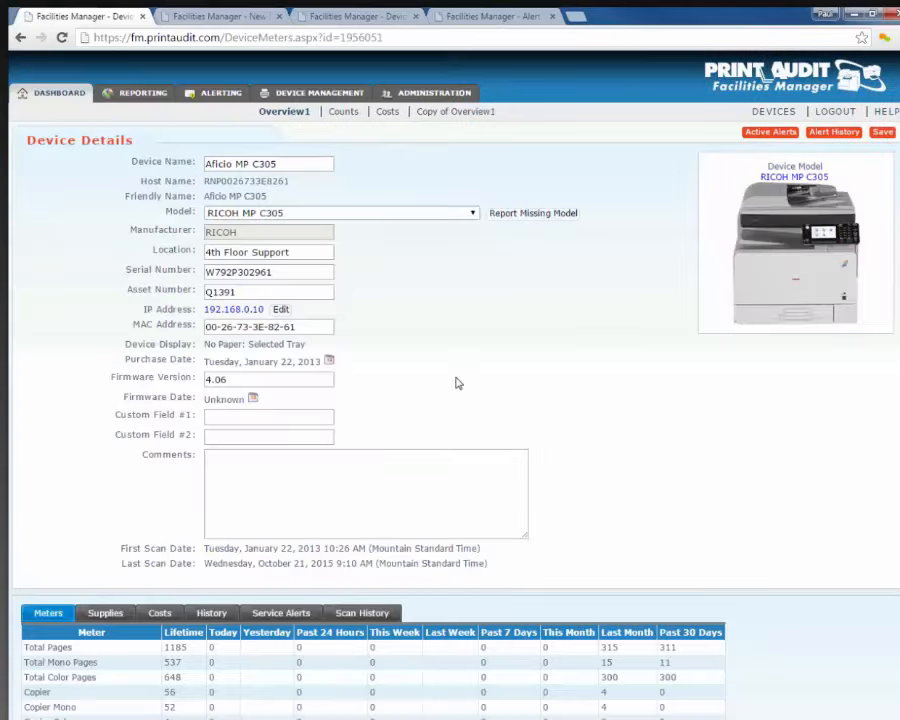
{"action": "scroll", "coordinate": [458, 382], "scroll_direction": "down", "scroll_amount": 3}
{"action": "left_click", "coordinate": [103, 398]}
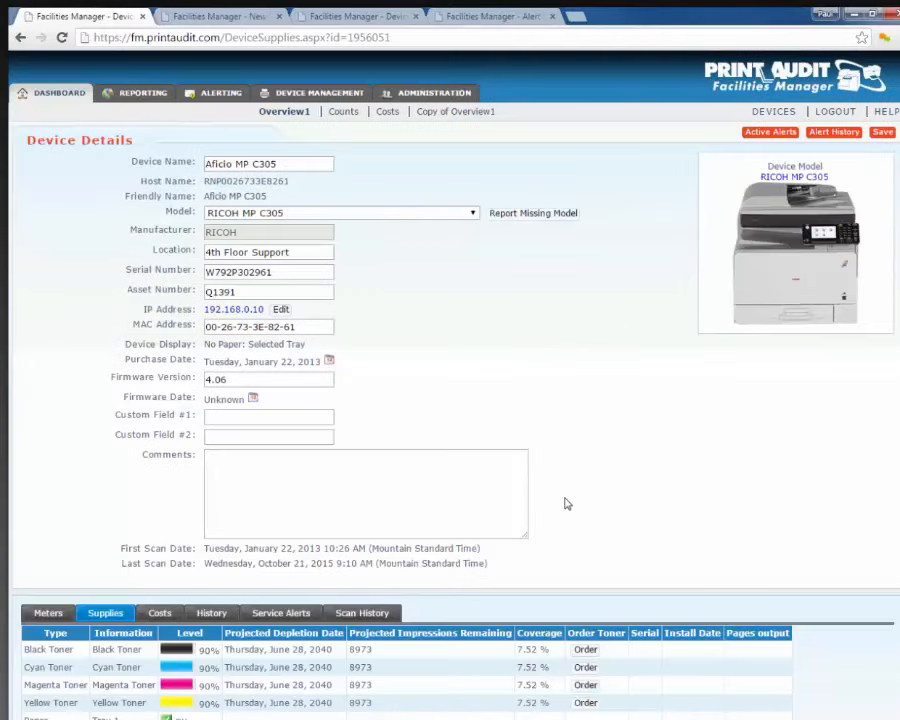
{"action": "scroll", "coordinate": [565, 503], "scroll_direction": "down", "scroll_amount": 2}
{"action": "left_click", "coordinate": [585, 540]}
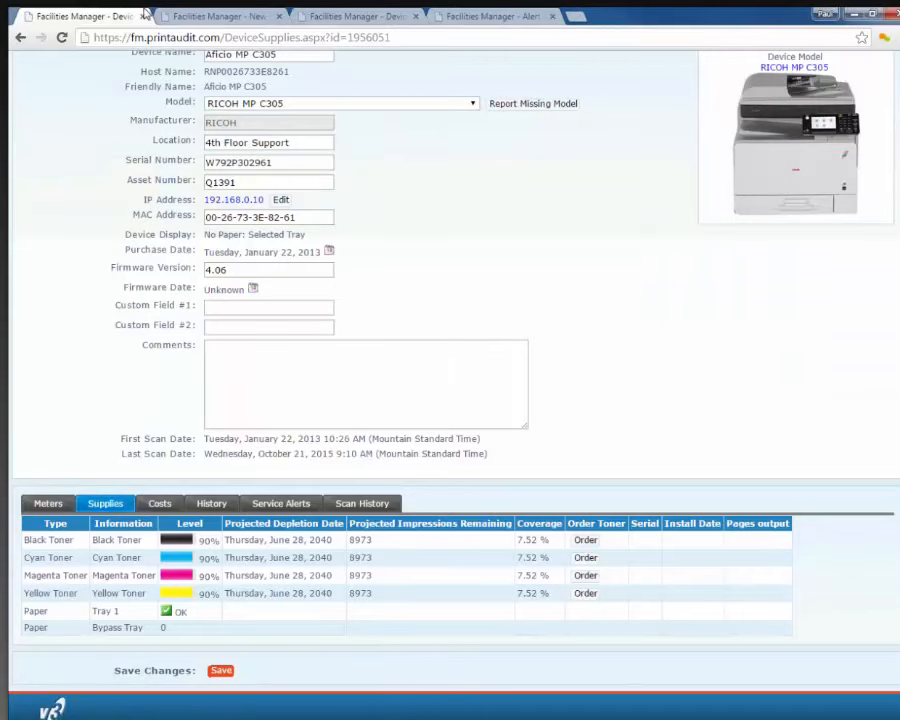
- Switch to Gmail in a new browser tab, open the Toner Order e-mail, and check its new alert line for the Aficio MP C305
{"action": "key", "text": "ctrl+t"}
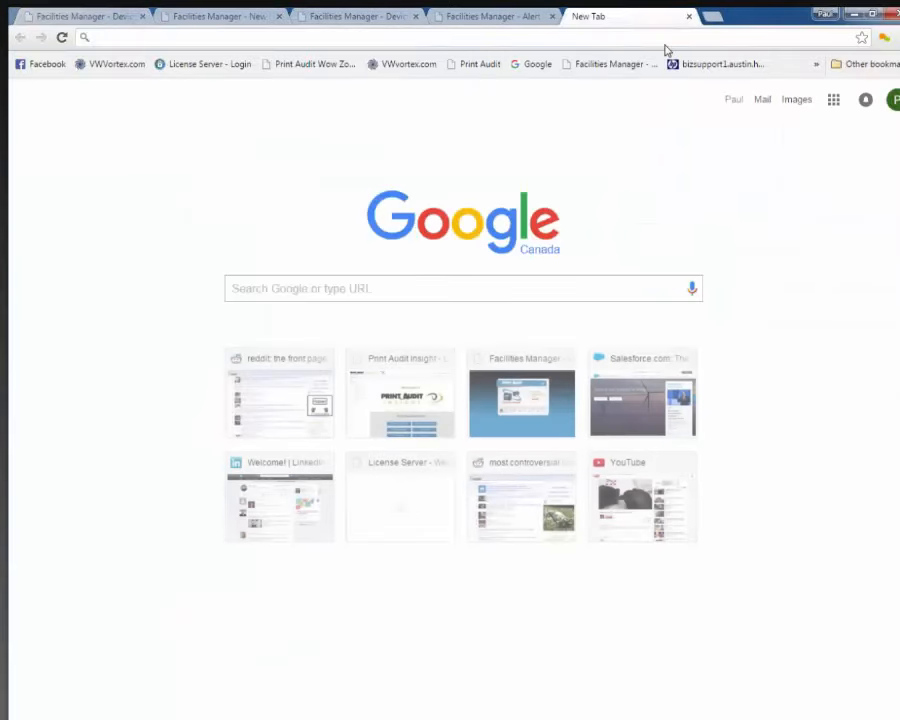
{"action": "left_click", "coordinate": [762, 99]}
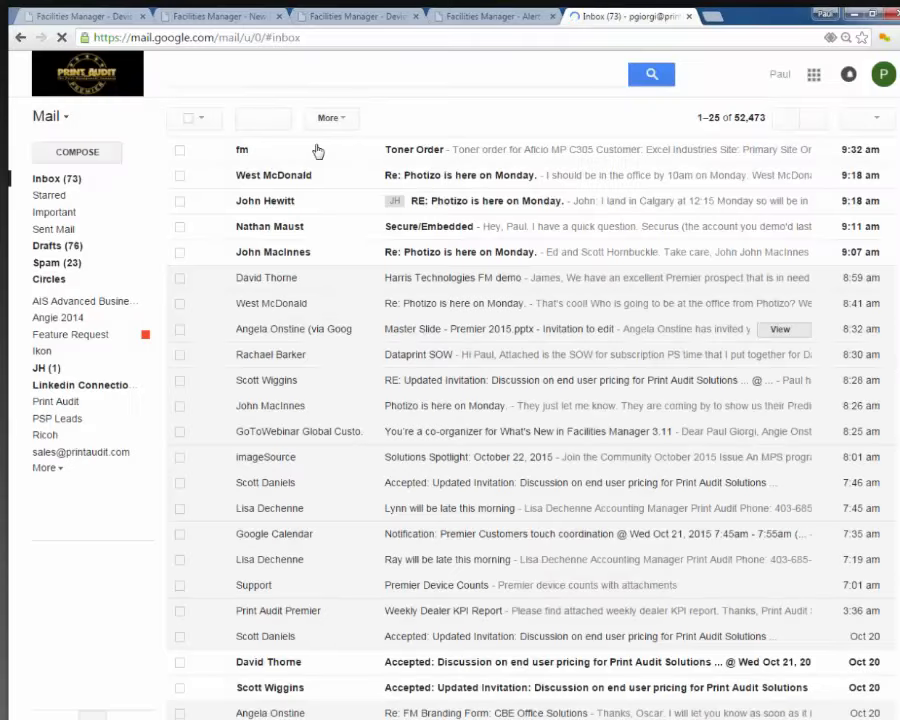
{"action": "left_click", "coordinate": [421, 150]}
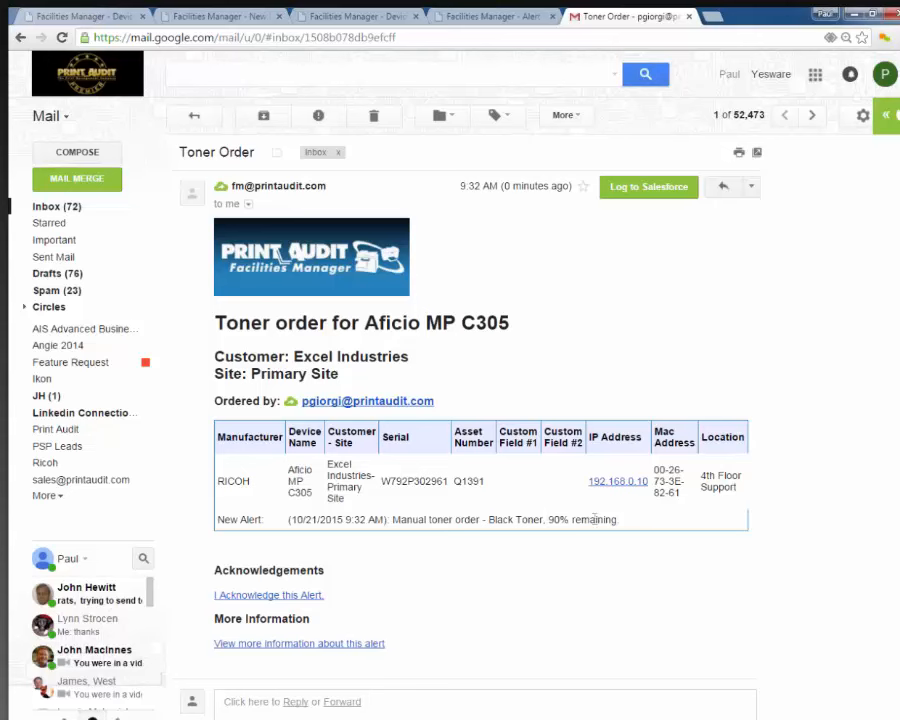
{"action": "left_click_drag", "start_coordinate": [624, 519], "coordinate": [499, 521]}
{"action": "left_click", "coordinate": [486, 576]}
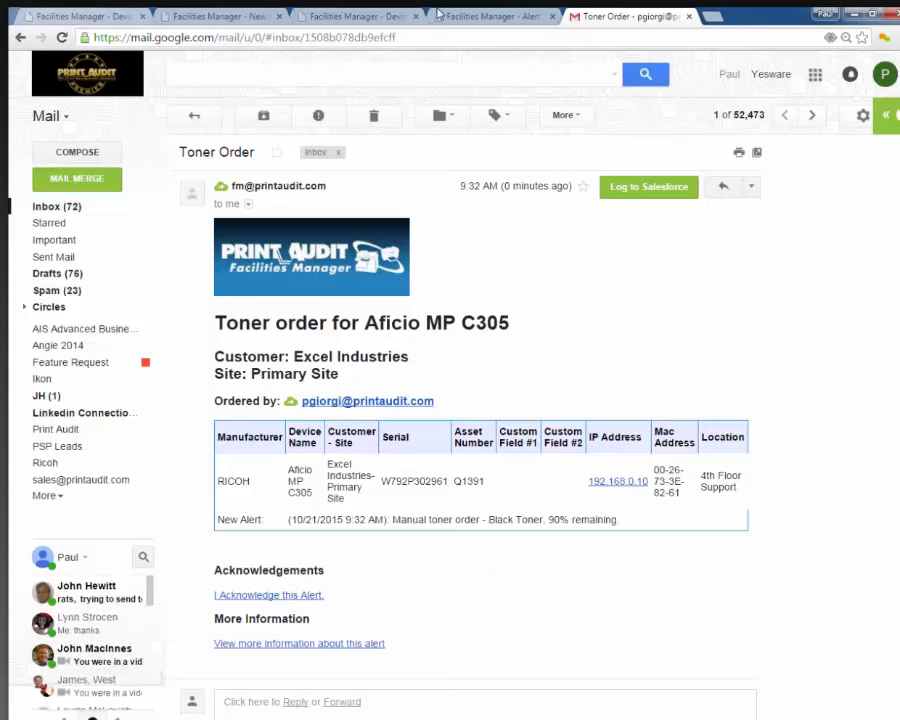
- Switch back to the Facilities Manager alert profiles, reopen the Toner order profile, and check who receives its notification
{"action": "left_click", "coordinate": [473, 15]}
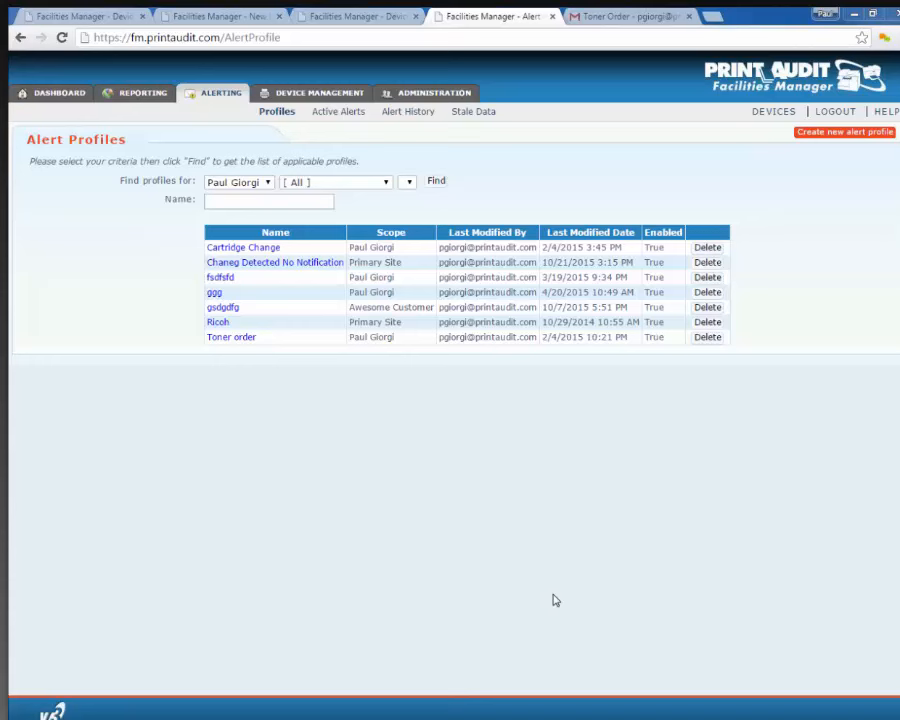
{"action": "left_click", "coordinate": [232, 338]}
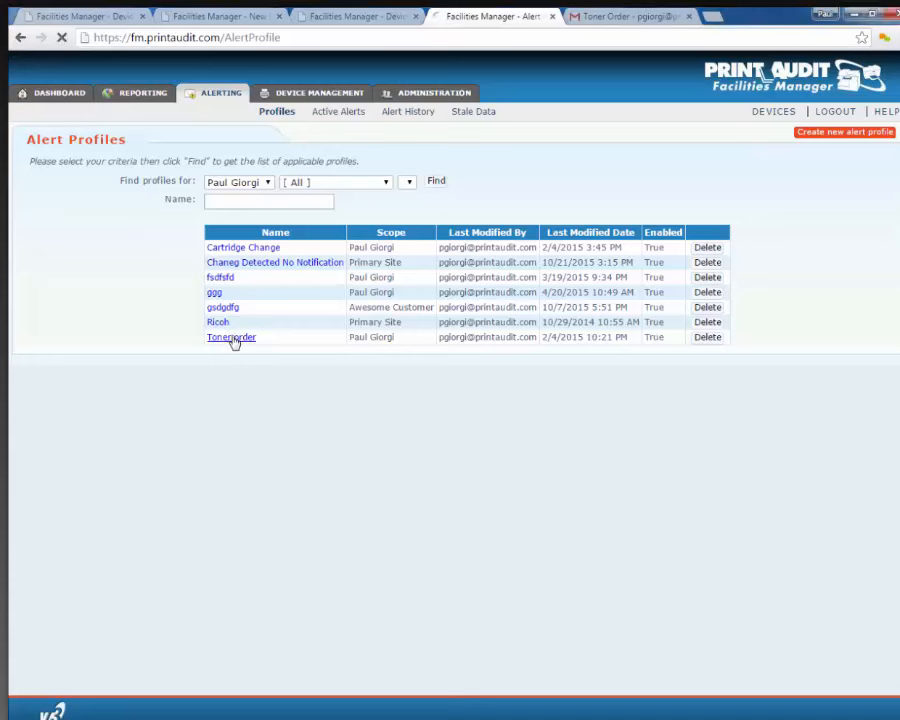
{"action": "scroll", "coordinate": [518, 412], "scroll_direction": "down", "scroll_amount": 4}
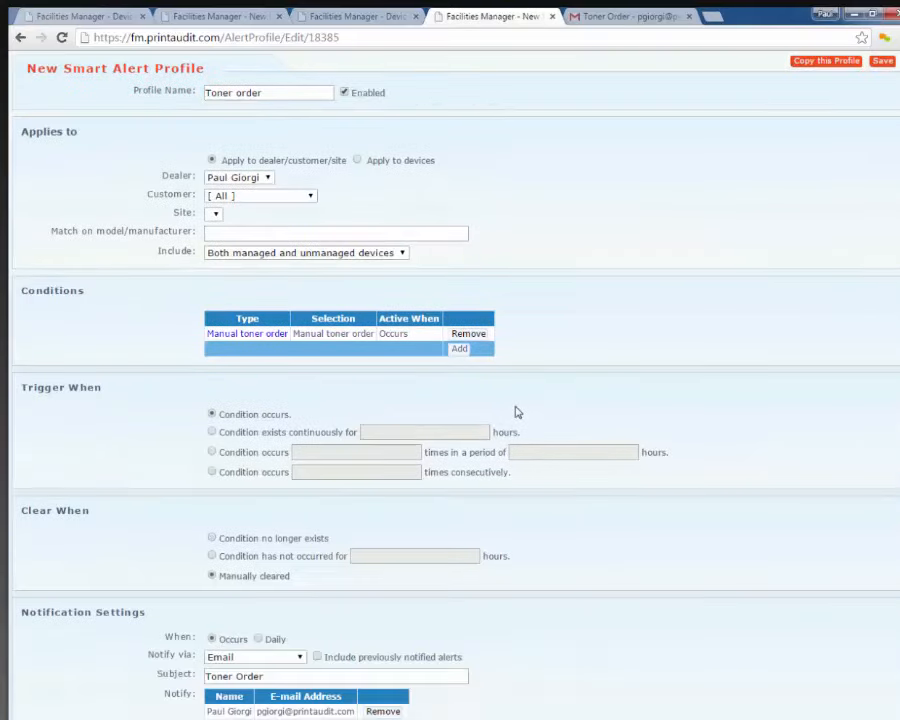
{"action": "left_click_drag", "start_coordinate": [262, 411], "coordinate": [318, 411]}
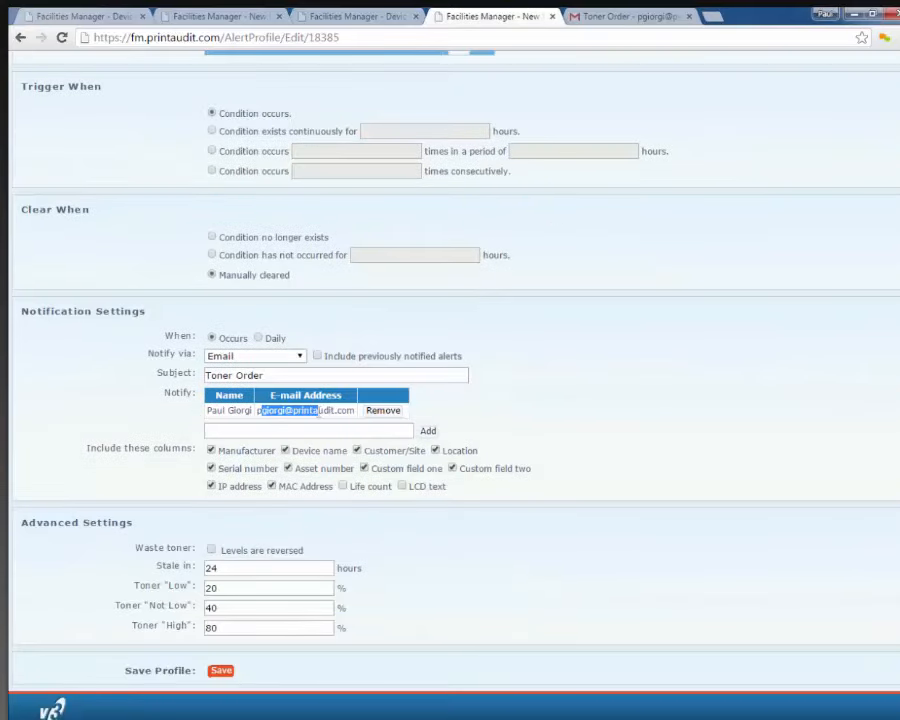
{"action": "left_click", "coordinate": [514, 412]}
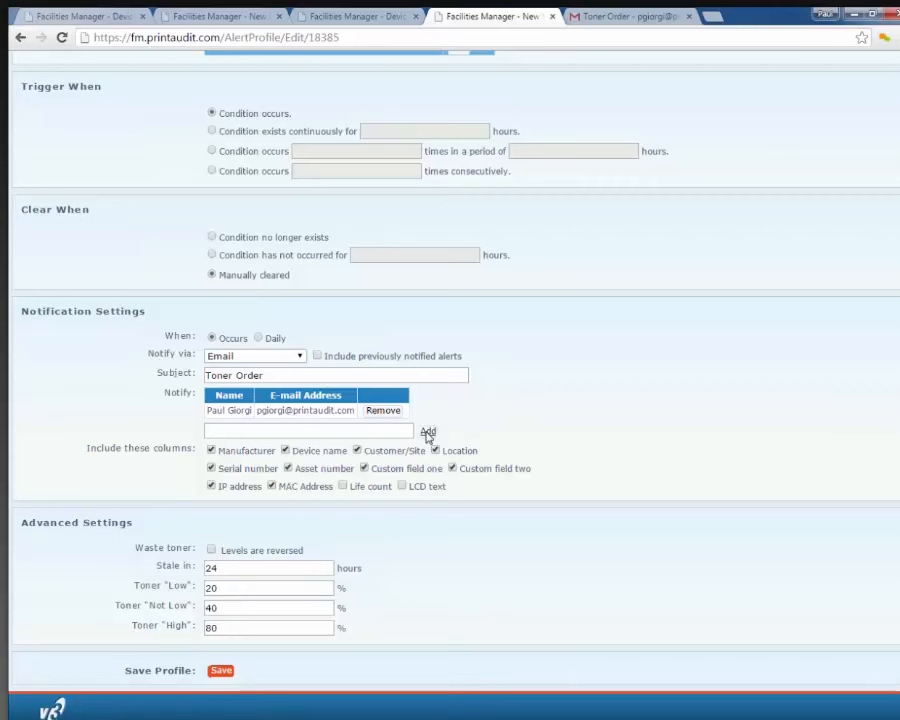
- Add a second e-mail recipient from the suggested contacts to the Toner order profile's notification list
{"action": "left_click", "coordinate": [428, 430]}
{"action": "left_click", "coordinate": [544, 137]}
{"action": "left_click", "coordinate": [286, 431]}
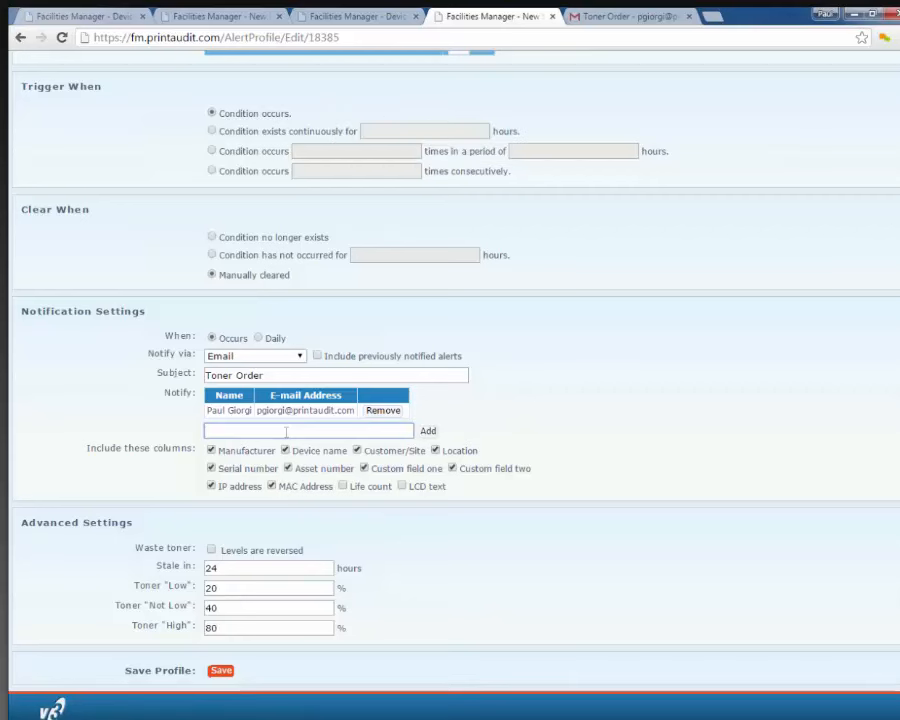
{"action": "type", "text": "Paul"}
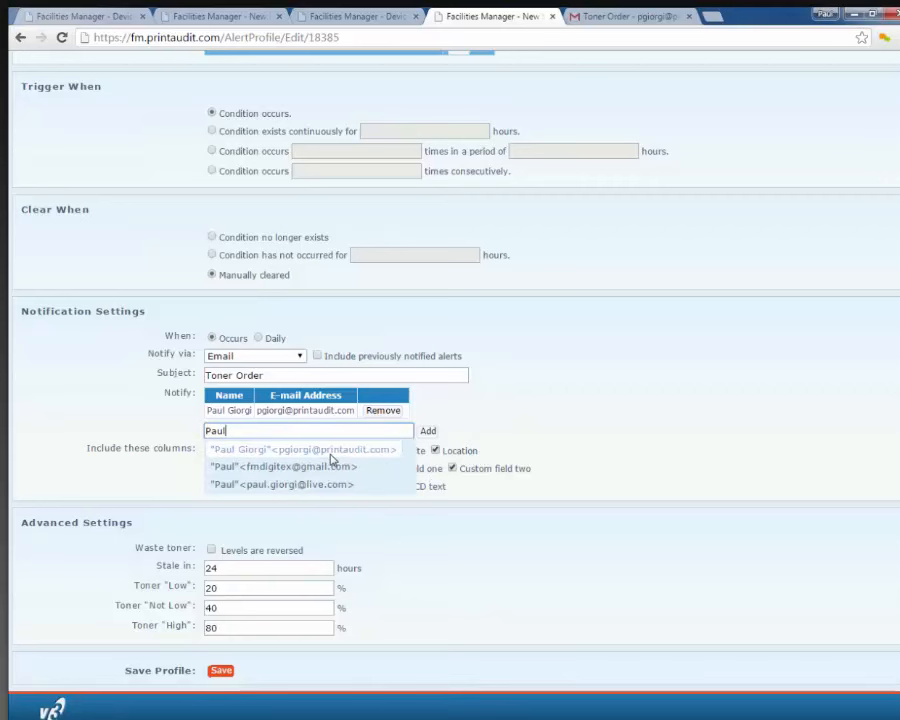
{"action": "left_click", "coordinate": [386, 451]}
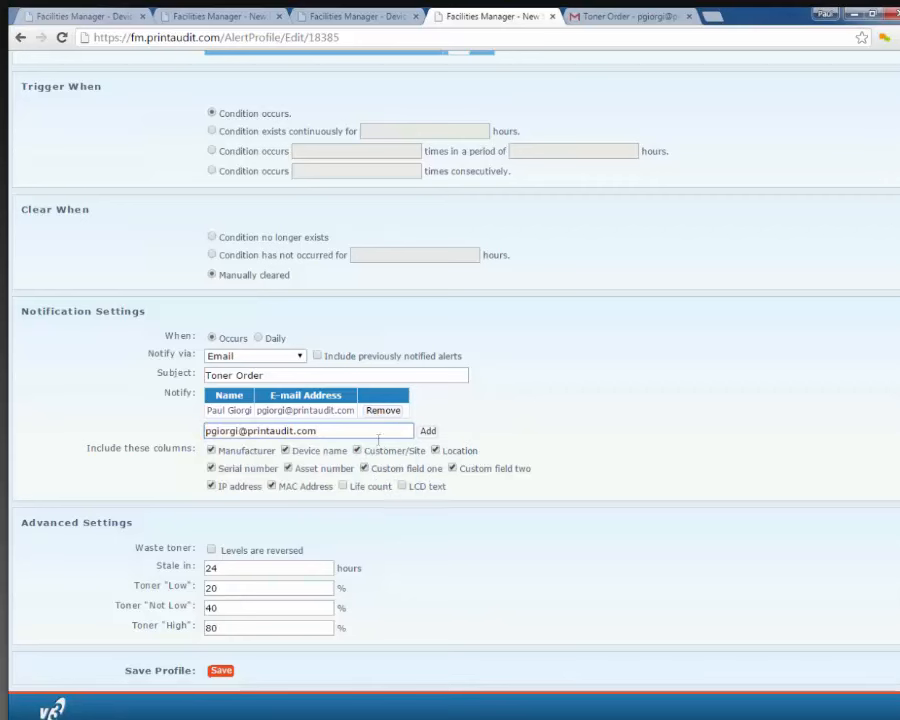
{"action": "left_click_drag", "start_coordinate": [325, 431], "coordinate": [185, 432]}
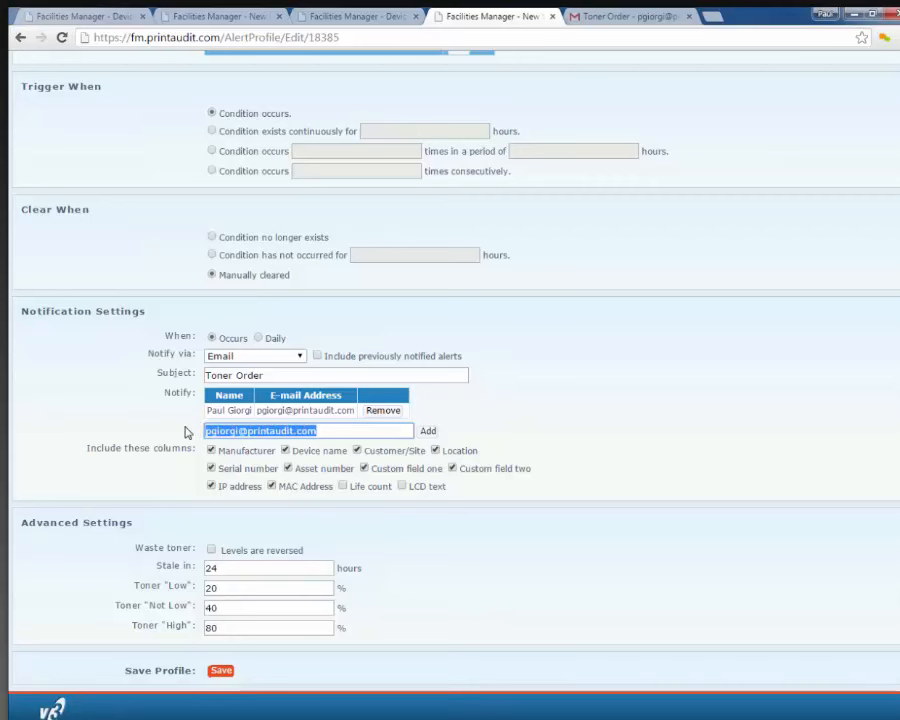
{"action": "type", "text": "Paul"}
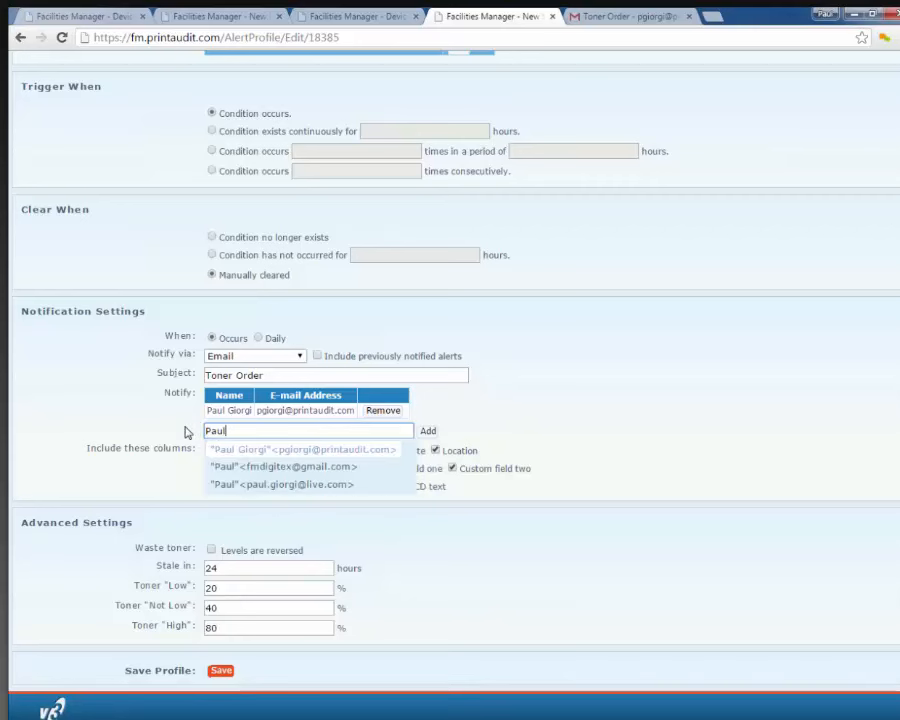
{"action": "left_click", "coordinate": [266, 483]}
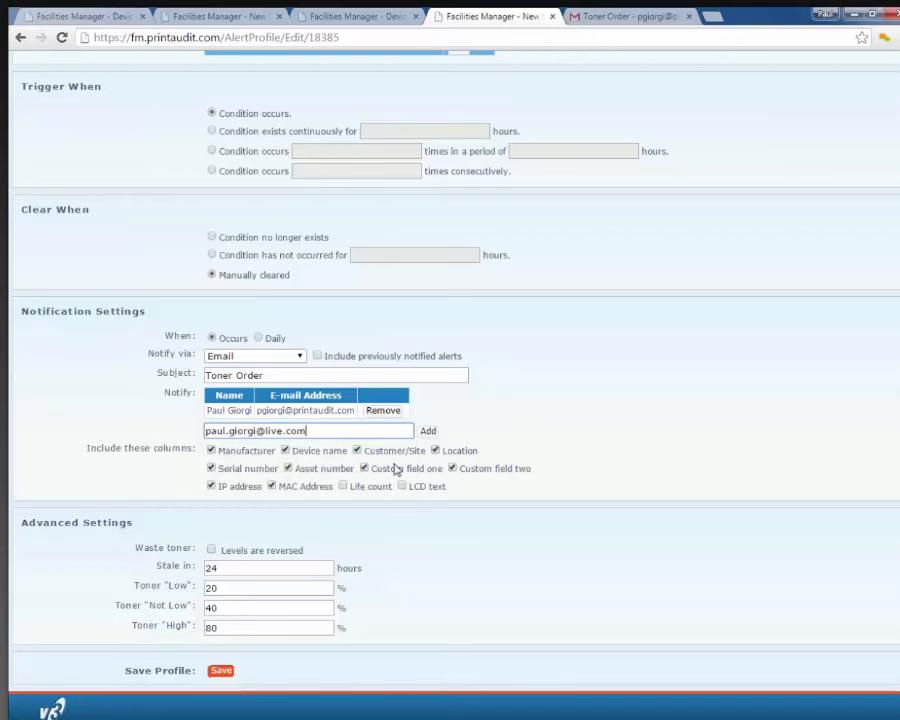
{"action": "left_click", "coordinate": [428, 431]}
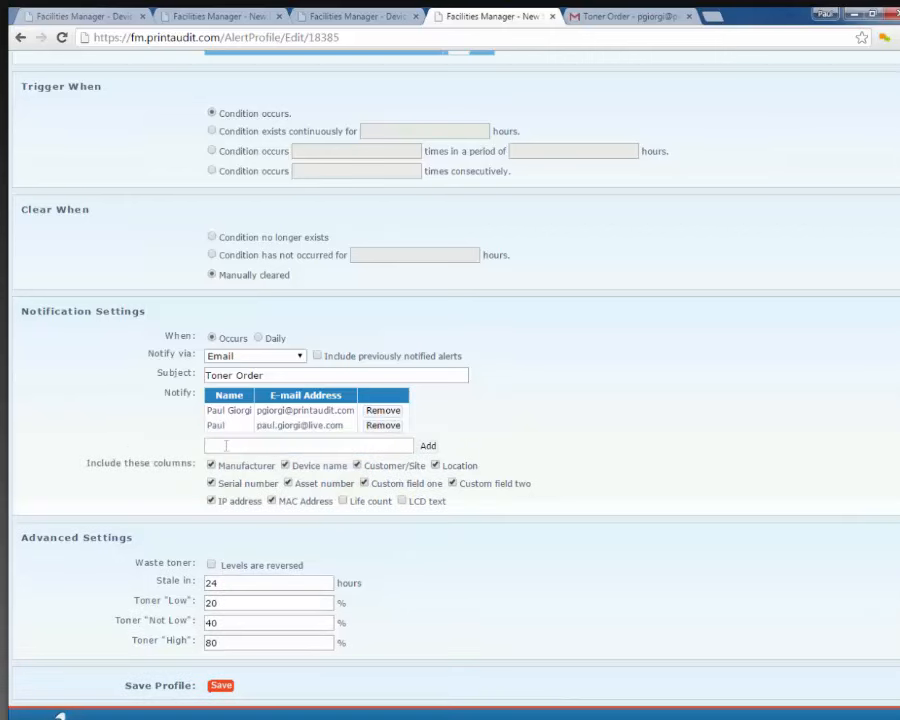
{"action": "left_click", "coordinate": [226, 445]}
{"action": "scroll", "coordinate": [595, 378], "scroll_direction": "up", "scroll_amount": 5}
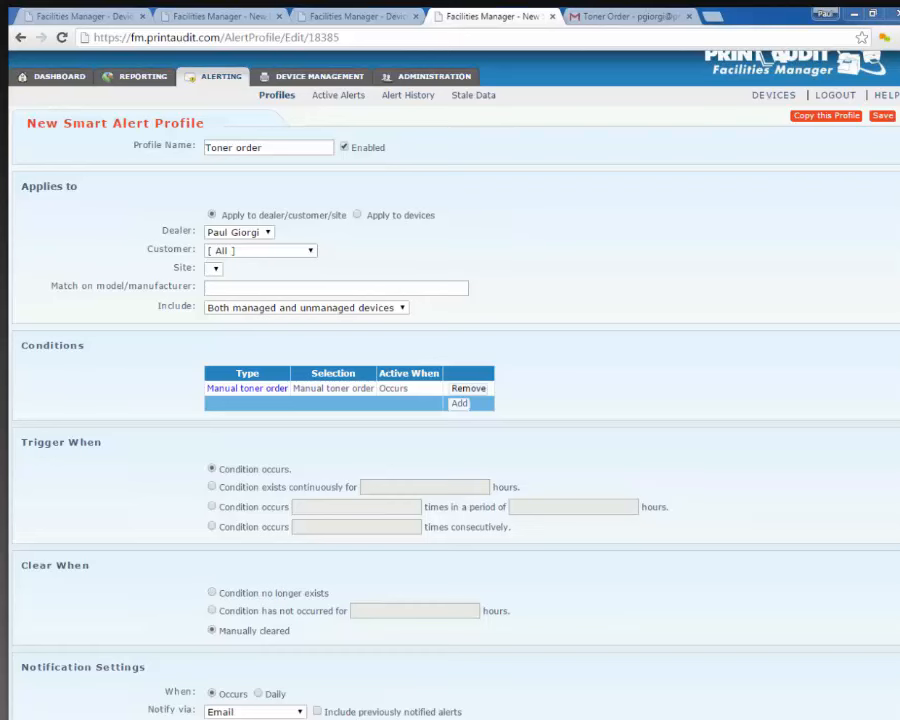
{"action": "scroll", "coordinate": [450, 380], "scroll_direction": "up", "scroll_amount": 1}
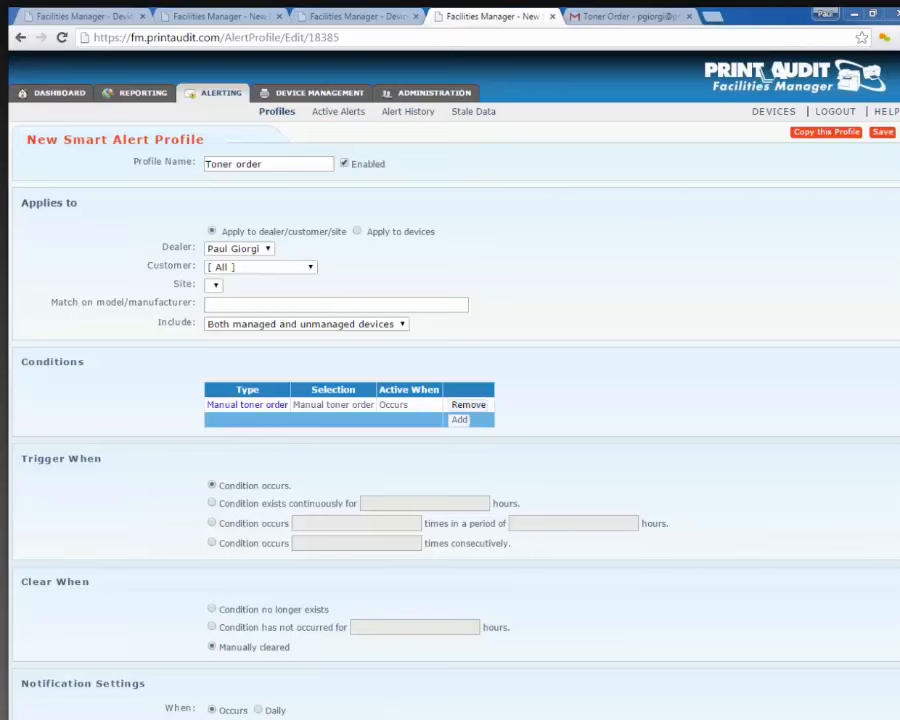
- In the second Facilities Manager browser tab, return to the dashboard and open the meters of the LaserJet 700 color MFP M775
{"action": "left_click", "coordinate": [247, 18]}
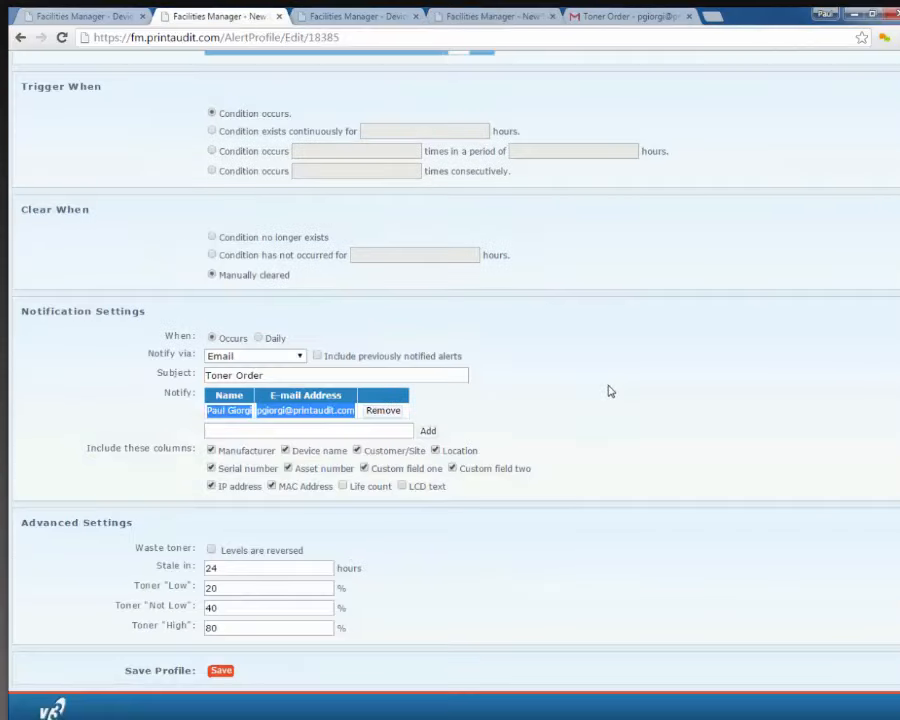
{"action": "scroll", "coordinate": [610, 391], "scroll_direction": "up", "scroll_amount": 5}
{"action": "left_click", "coordinate": [62, 93]}
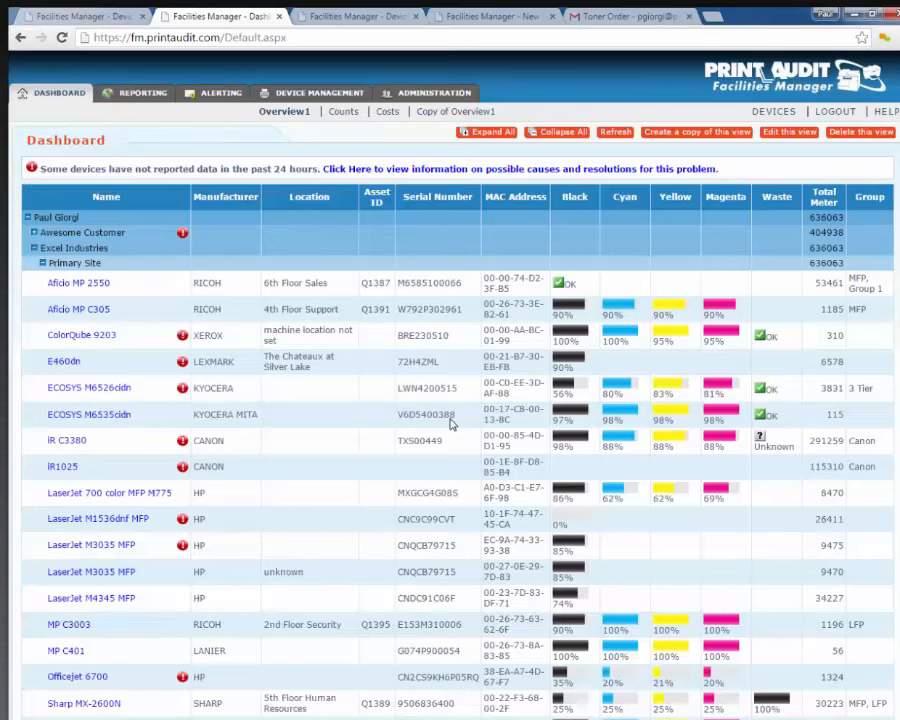
{"action": "scroll", "coordinate": [450, 424], "scroll_direction": "down", "scroll_amount": 3}
{"action": "left_click", "coordinate": [400, 377]}
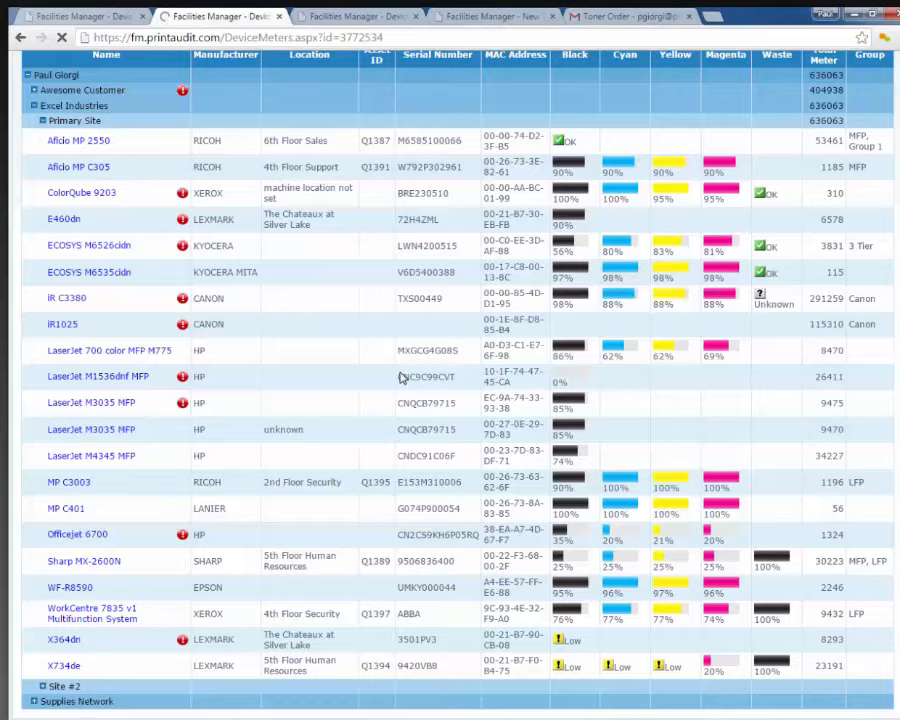
{"action": "scroll", "coordinate": [496, 418], "scroll_direction": "down", "scroll_amount": 3}
{"action": "scroll", "coordinate": [792, 510], "scroll_direction": "down", "scroll_amount": 1}
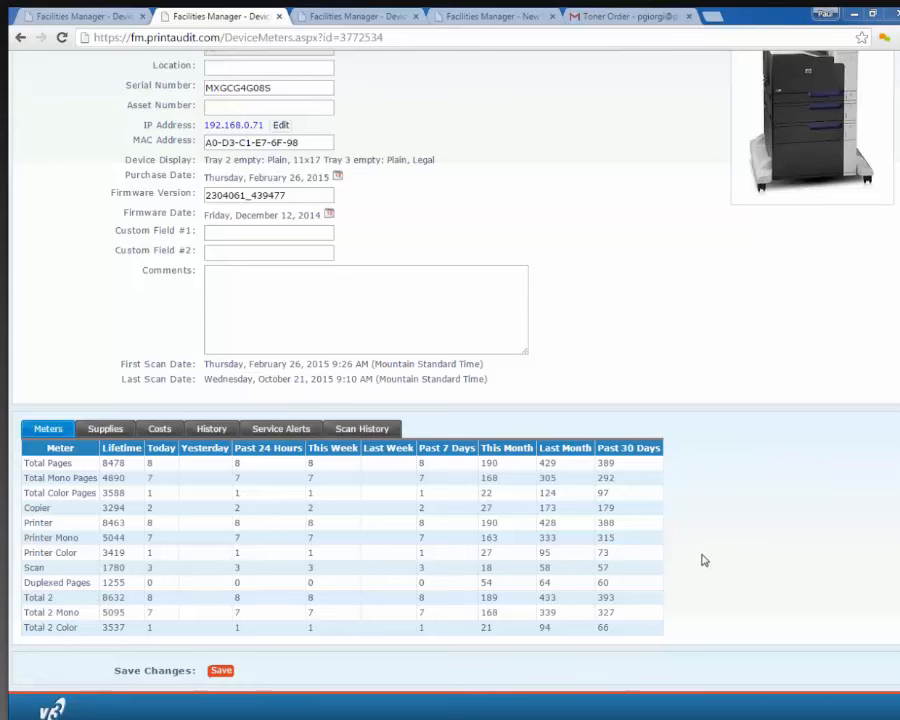
- Compare the device's Total Pages, Mono and Color meters with its Total 2, Total 2 Mono and Total 2 Color meters
{"action": "left_click_drag", "start_coordinate": [22, 597], "coordinate": [496, 640]}
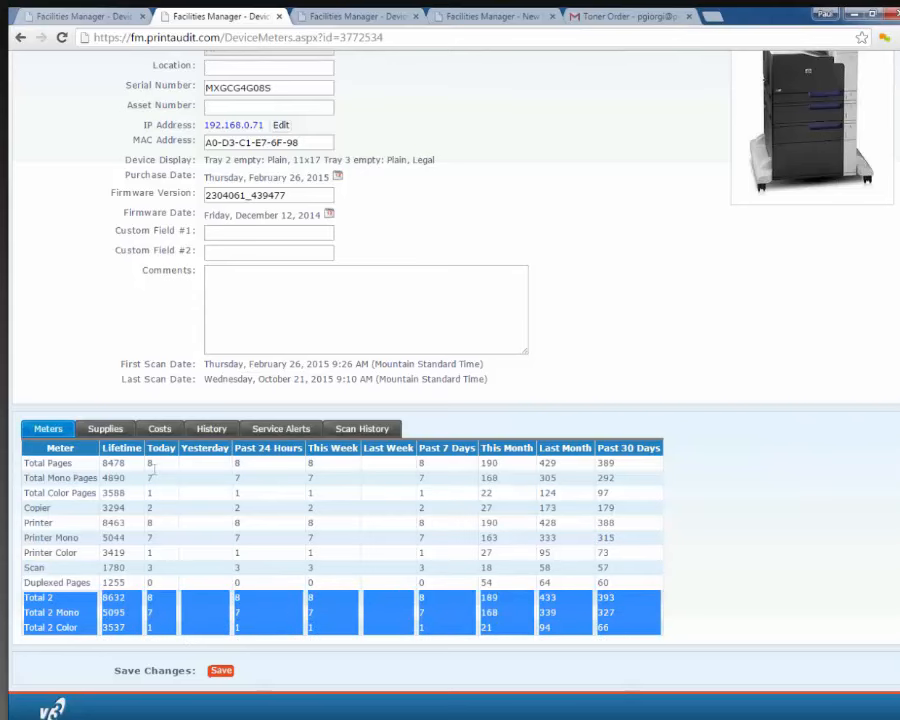
{"action": "left_click_drag", "start_coordinate": [24, 461], "coordinate": [160, 491]}
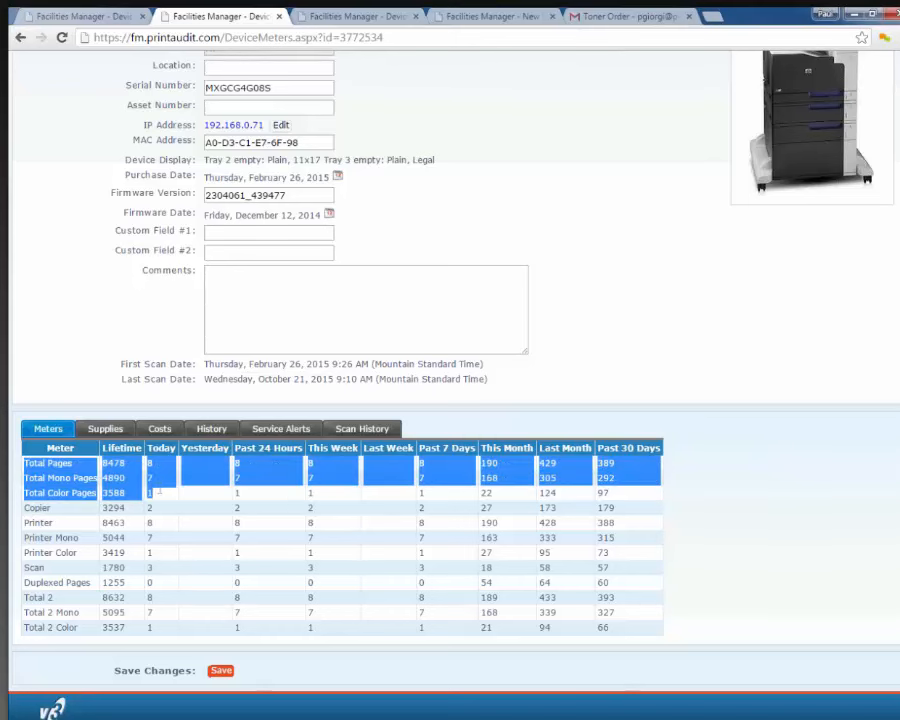
{"action": "left_click_drag", "start_coordinate": [24, 597], "coordinate": [205, 625]}
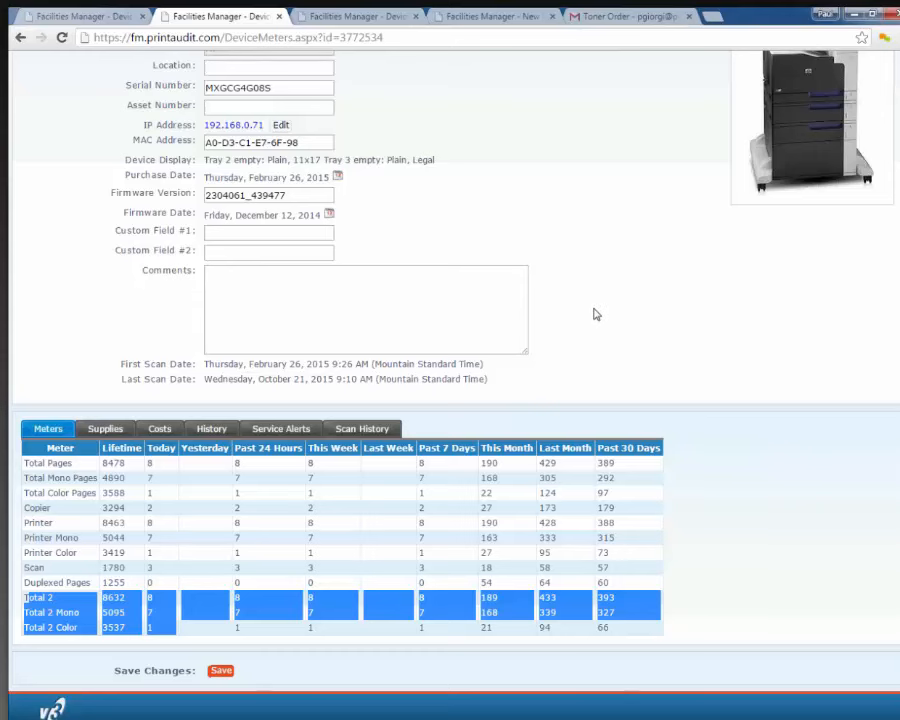
{"action": "scroll", "coordinate": [594, 314], "scroll_direction": "up", "scroll_amount": 1}
{"action": "scroll", "coordinate": [594, 314], "scroll_direction": "down", "scroll_amount": 1}
{"action": "left_click", "coordinate": [61, 530]}
{"action": "double_click", "coordinate": [33, 463]}
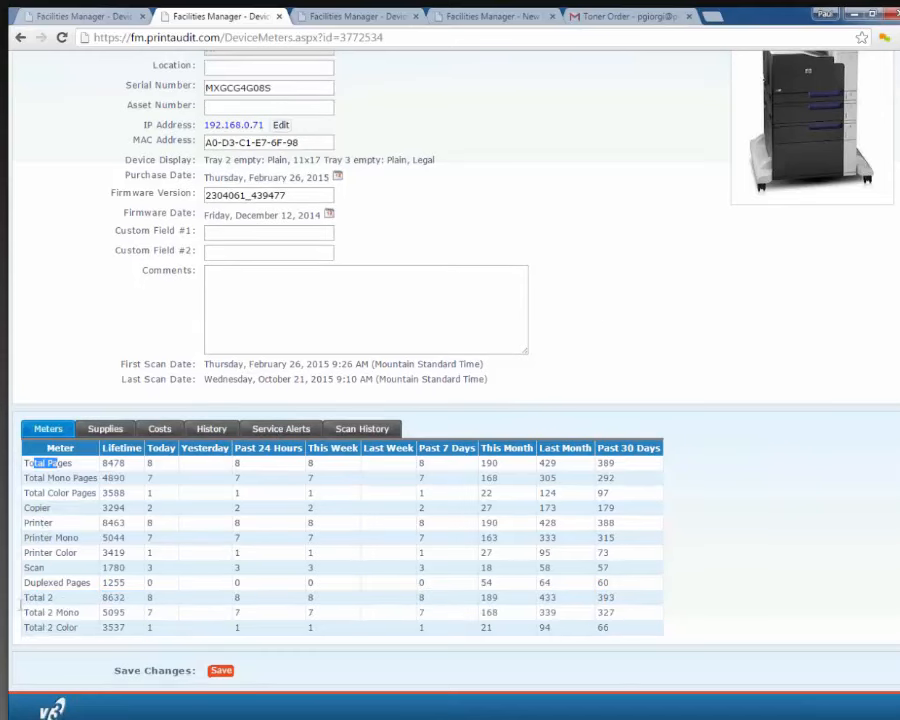
{"action": "triple_click", "coordinate": [62, 597]}
{"action": "left_click_drag", "start_coordinate": [47, 612], "coordinate": [66, 627]}
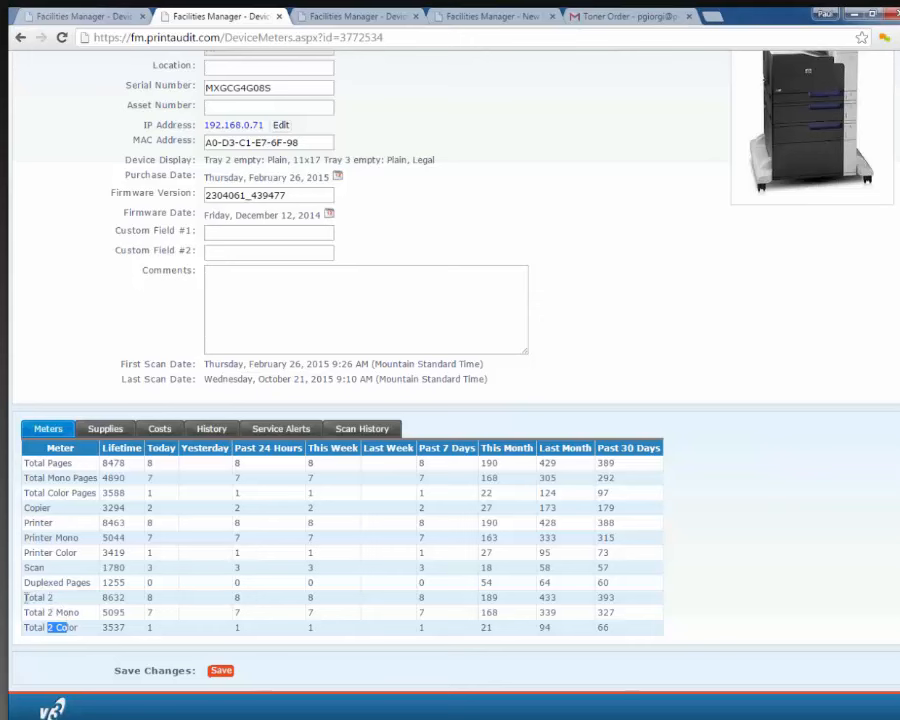
{"action": "left_click", "coordinate": [35, 598]}
{"action": "left_click_drag", "start_coordinate": [35, 598], "coordinate": [113, 628]}
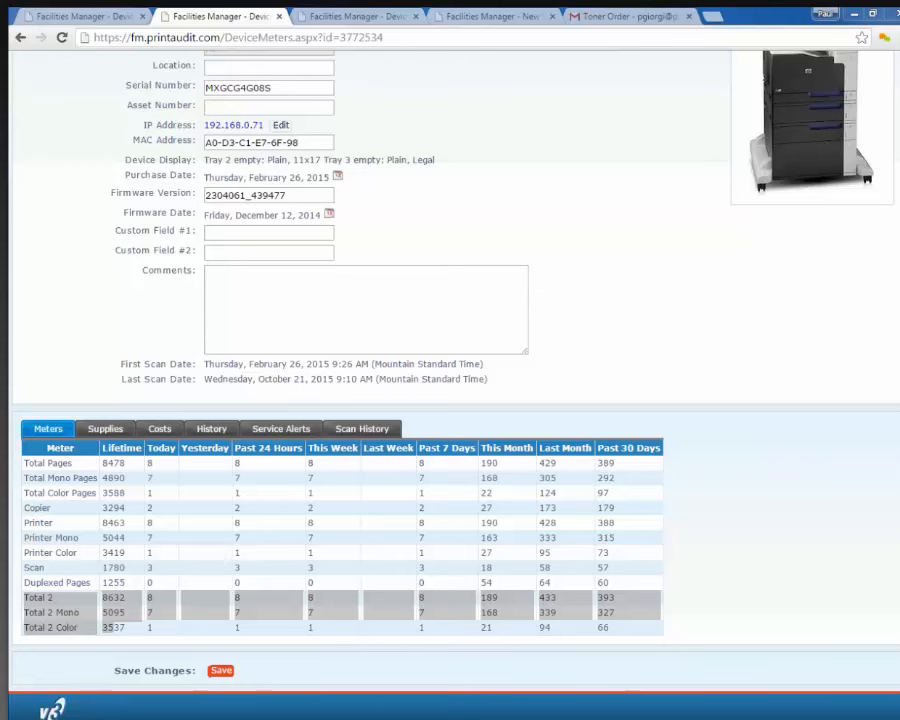
{"action": "left_click", "coordinate": [556, 420]}
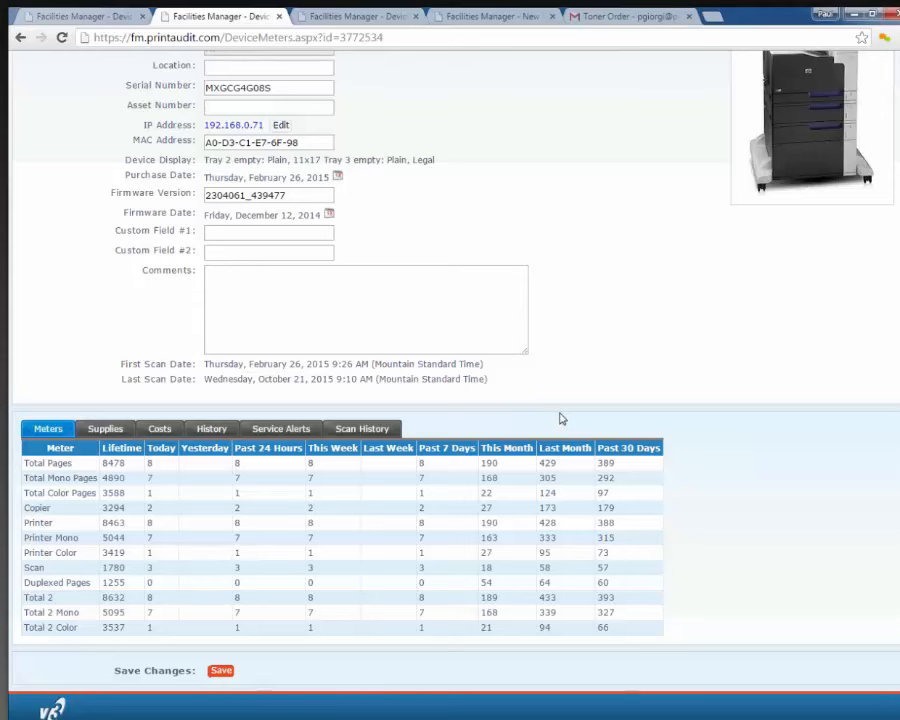
- Go to the alert profiles and start a new smart alert profile
{"action": "scroll", "coordinate": [664, 364], "scroll_direction": "up", "scroll_amount": 1}
{"action": "scroll", "coordinate": [650, 374], "scroll_direction": "up", "scroll_amount": 2}
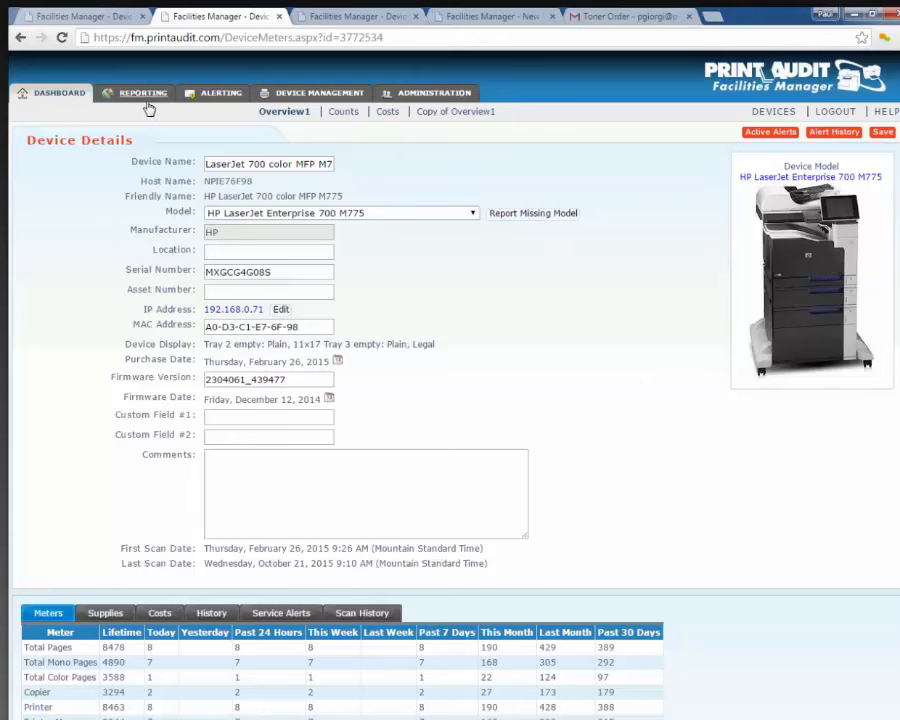
{"action": "left_click", "coordinate": [213, 93]}
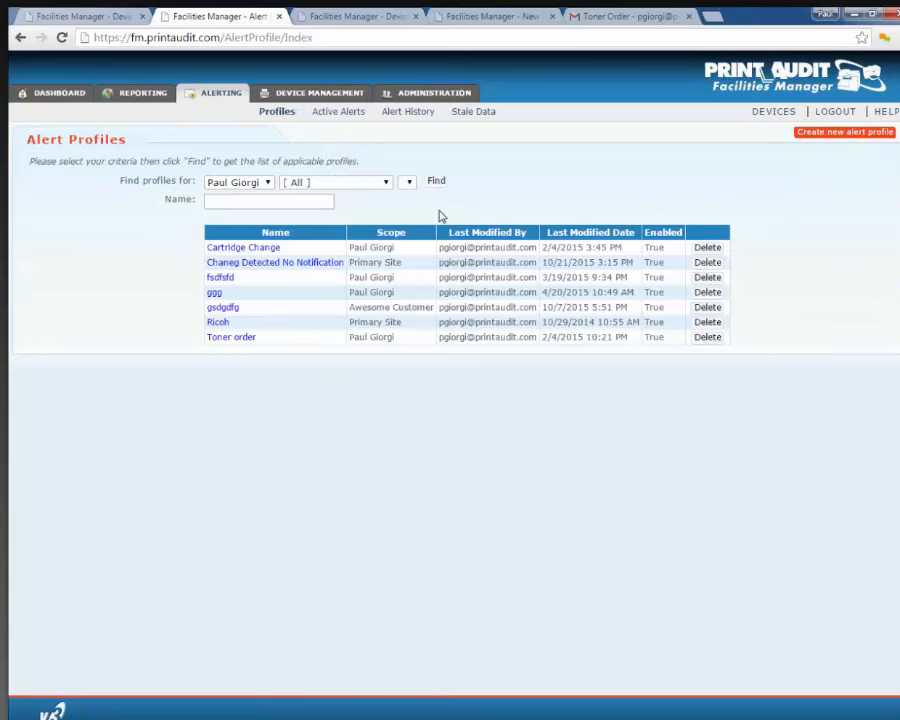
{"action": "left_click", "coordinate": [840, 133]}
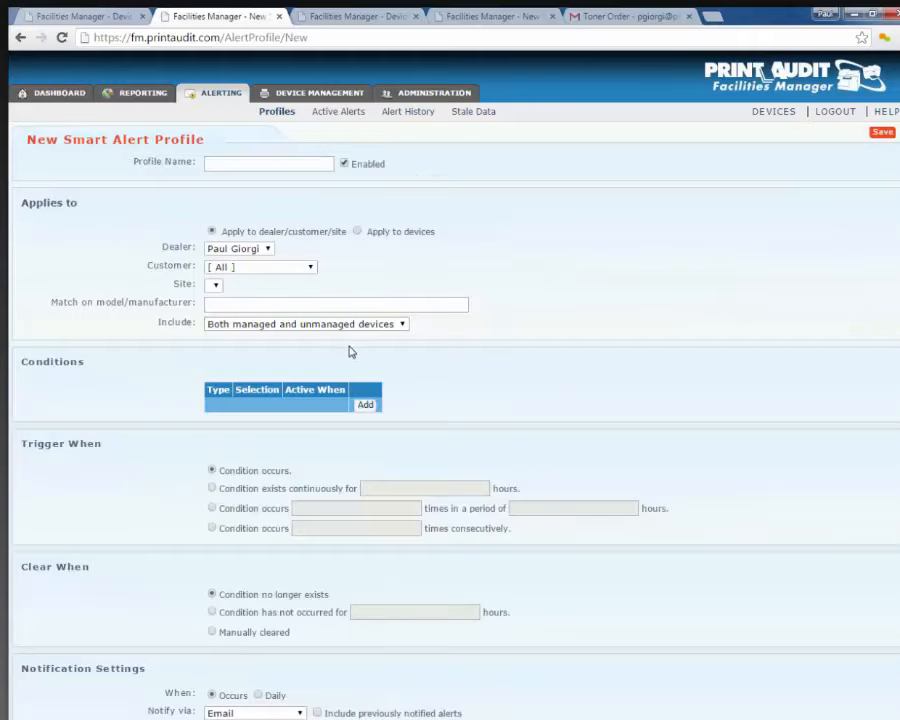
- Add a Stale data condition for Stale device only, leaving Stale site unselected, to the new alert profile
{"action": "left_click", "coordinate": [360, 403]}
{"action": "left_click", "coordinate": [490, 342]}
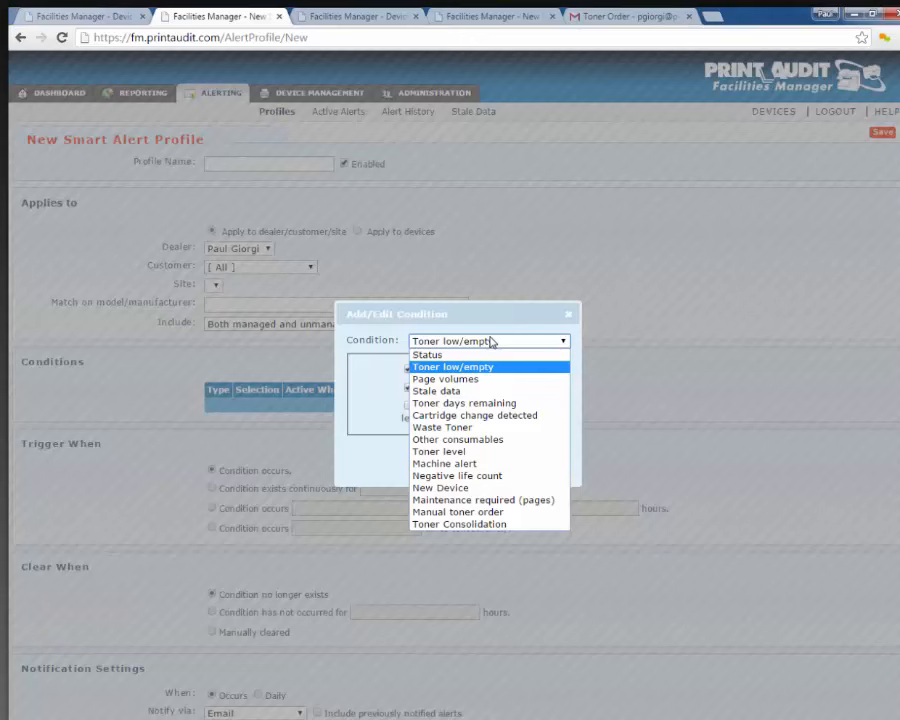
{"action": "left_click", "coordinate": [502, 392]}
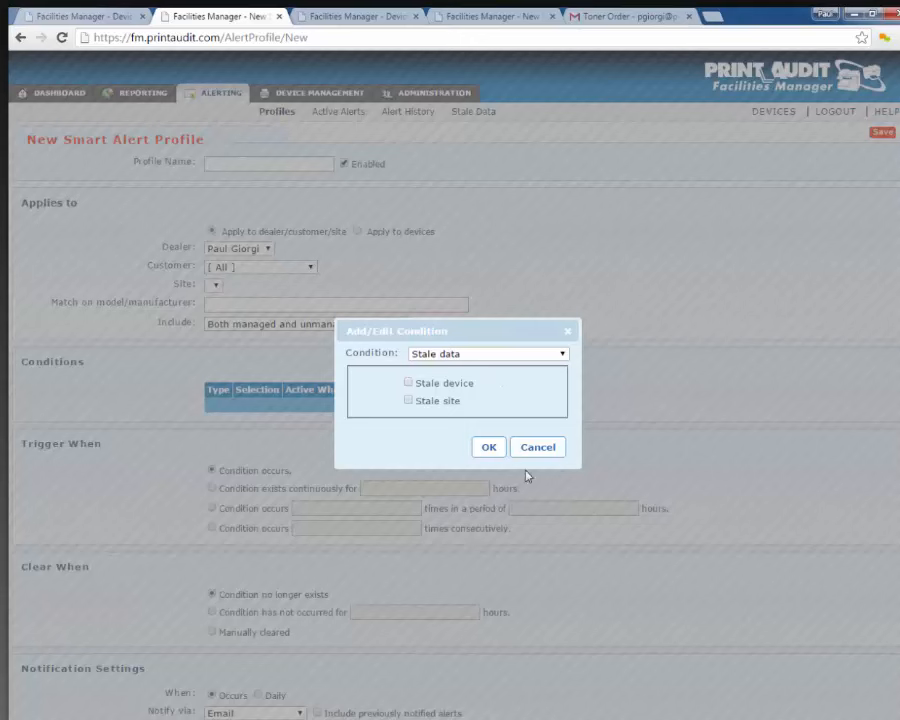
{"action": "left_click_drag", "start_coordinate": [420, 383], "coordinate": [480, 382]}
{"action": "left_click", "coordinate": [482, 392]}
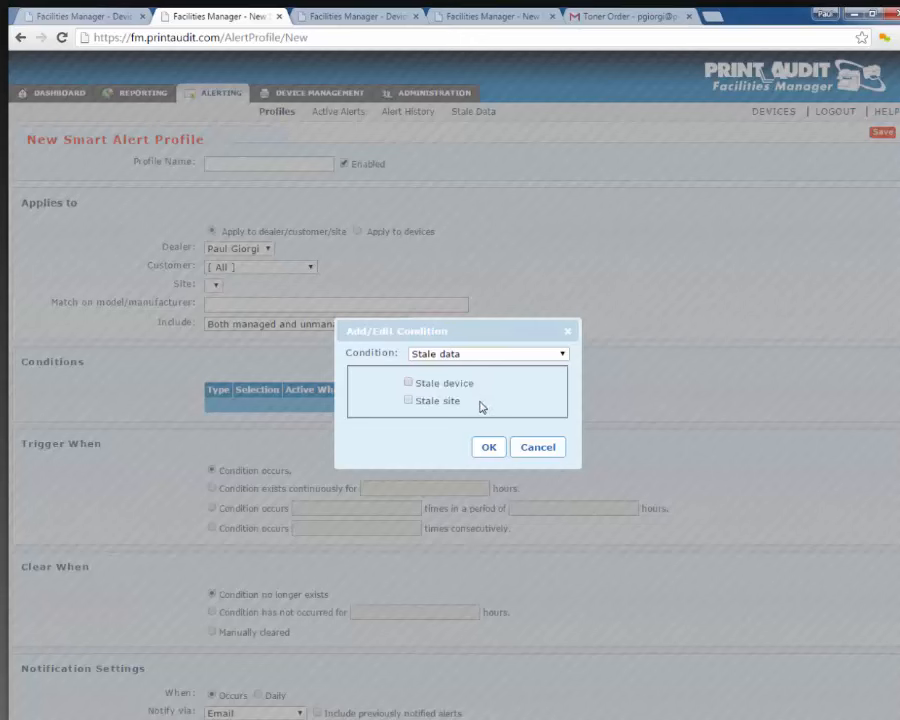
{"action": "triple_click", "coordinate": [419, 407]}
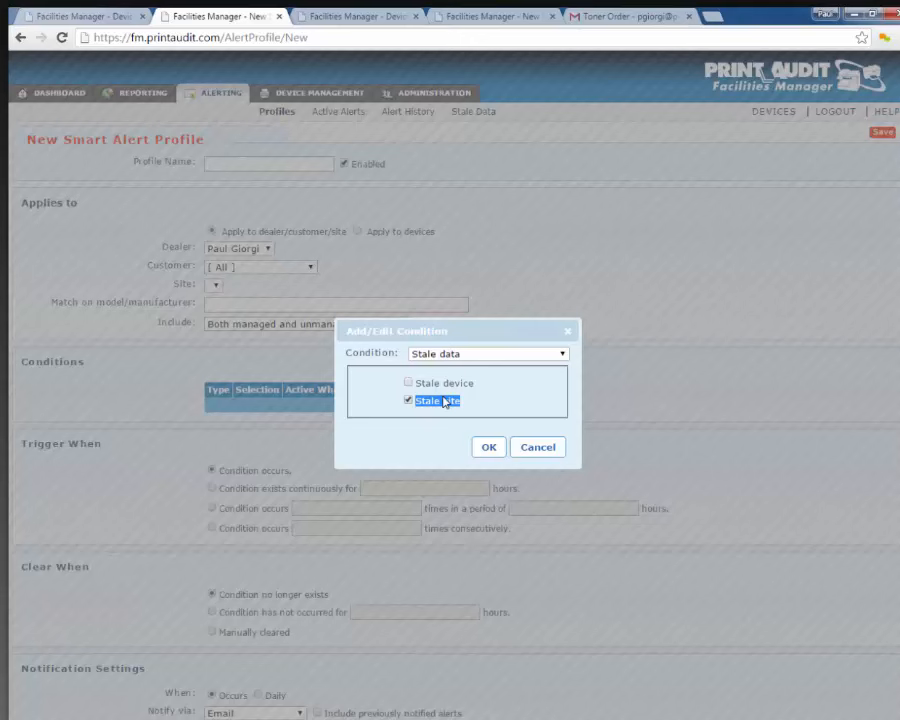
{"action": "left_click", "coordinate": [409, 400]}
{"action": "left_click", "coordinate": [411, 384]}
{"action": "left_click", "coordinate": [488, 450]}
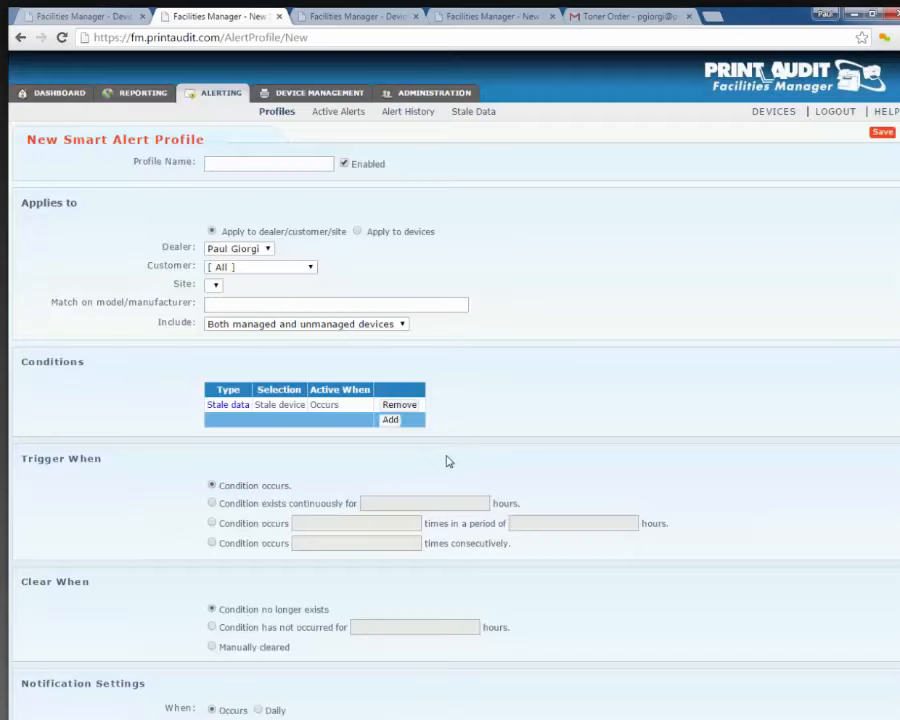
- Set the new alert profile's stale threshold to 72 hours in its advanced settings
{"action": "scroll", "coordinate": [446, 460], "scroll_direction": "down", "scroll_amount": 4}
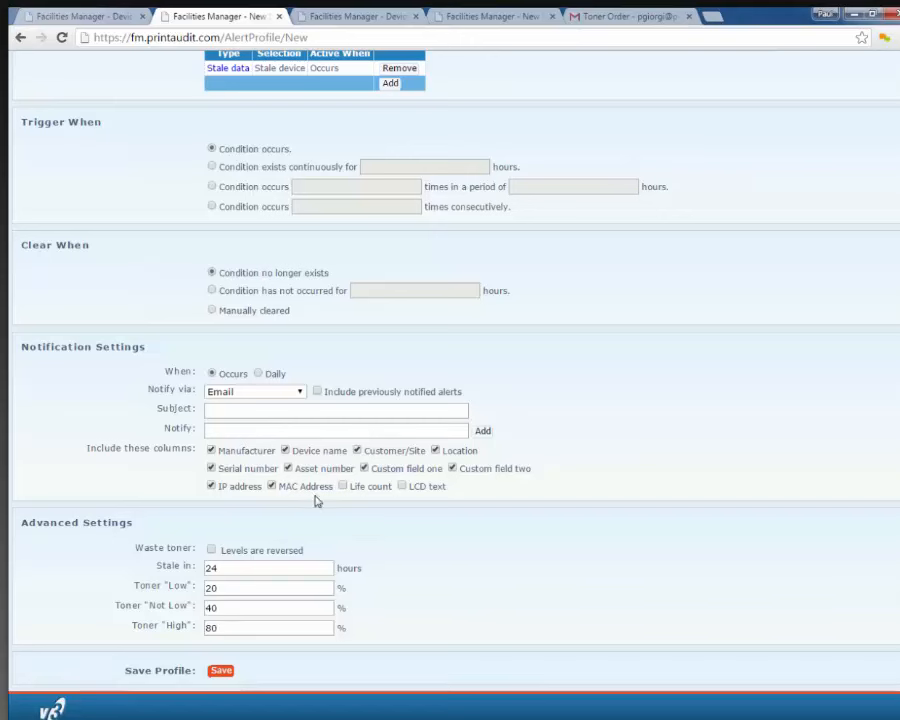
{"action": "left_click", "coordinate": [312, 566]}
{"action": "left_click_drag", "start_coordinate": [58, 522], "coordinate": [268, 564]}
{"action": "left_click_drag", "start_coordinate": [247, 568], "coordinate": [204, 569]}
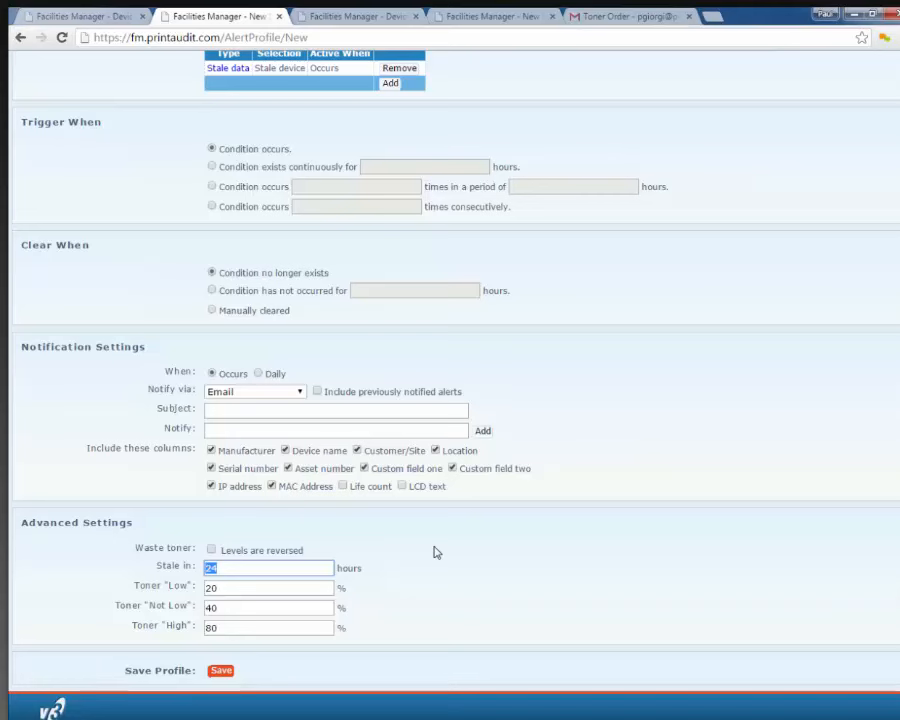
{"action": "type", "text": "72"}
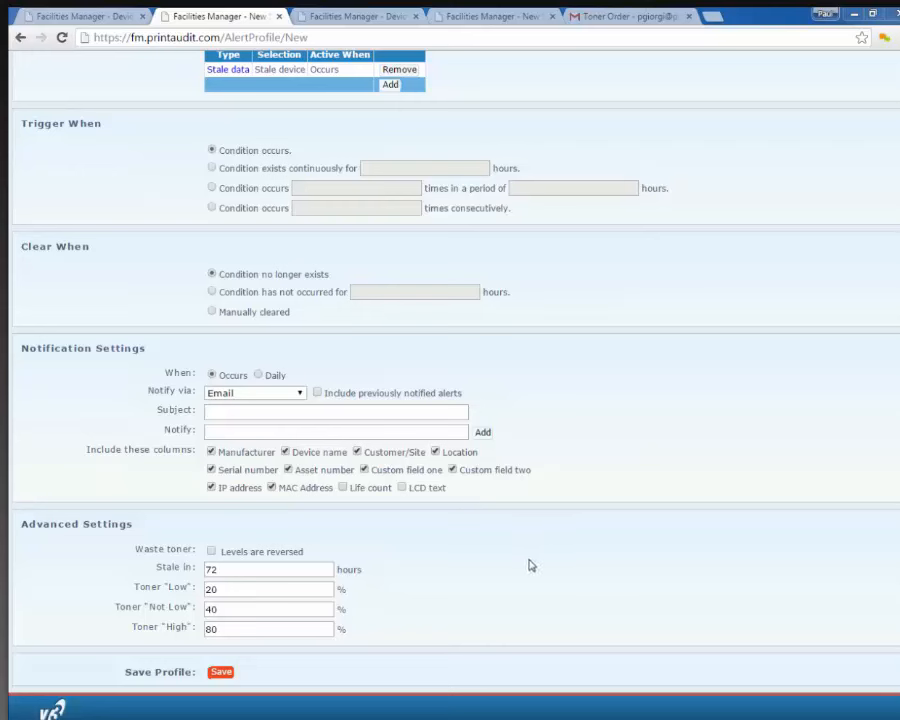
{"action": "scroll", "coordinate": [507, 431], "scroll_direction": "up", "scroll_amount": 5}
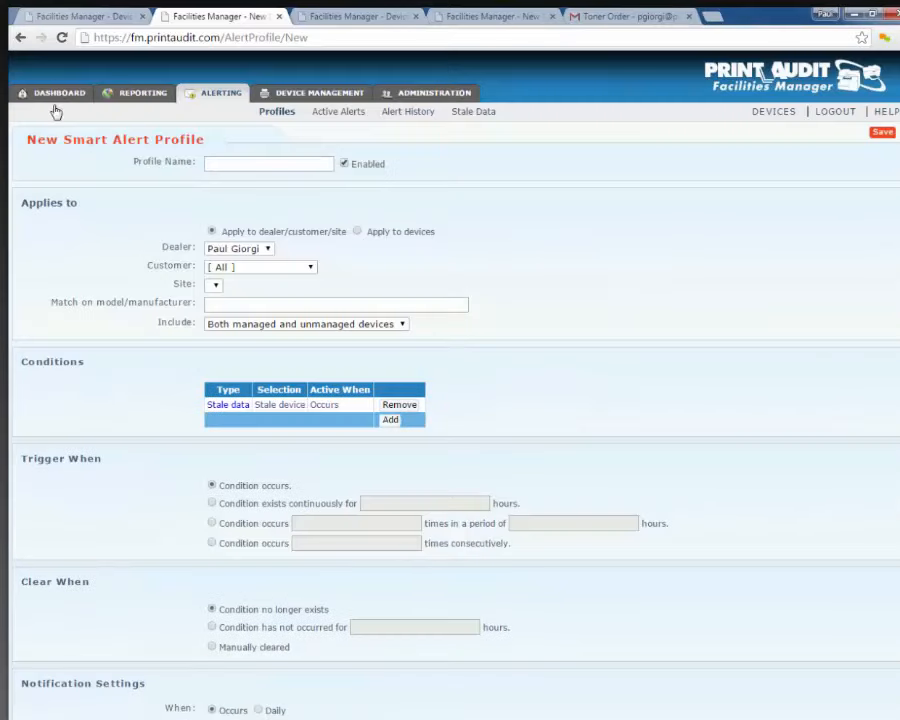
- Leave the new alert profile unsaved, return to the dashboard, and collapse Primary Site under Excel Industries
{"action": "left_click", "coordinate": [56, 96]}
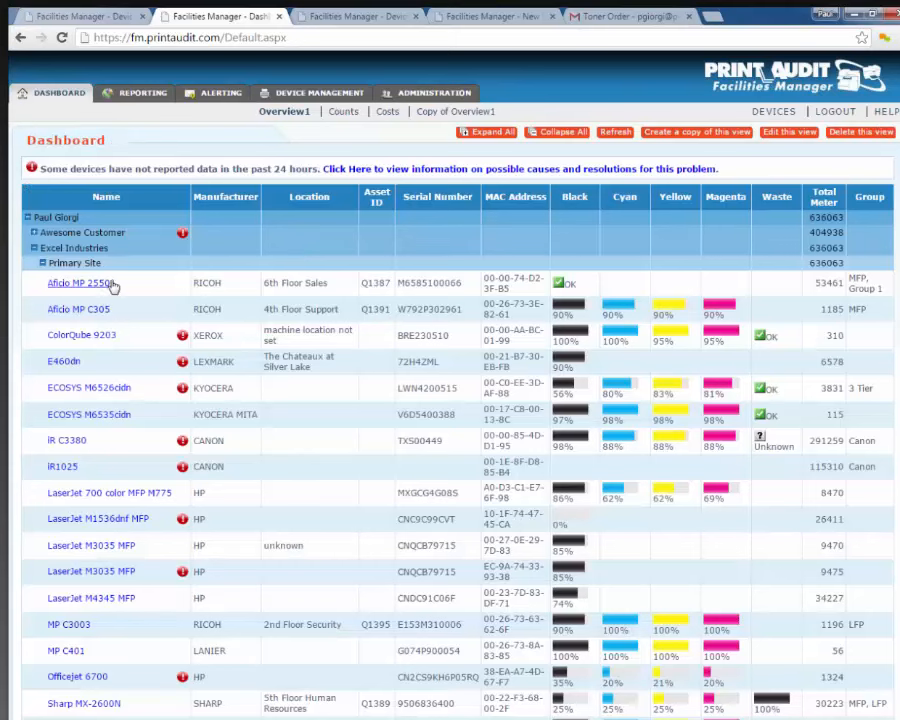
{"action": "left_click", "coordinate": [40, 263]}
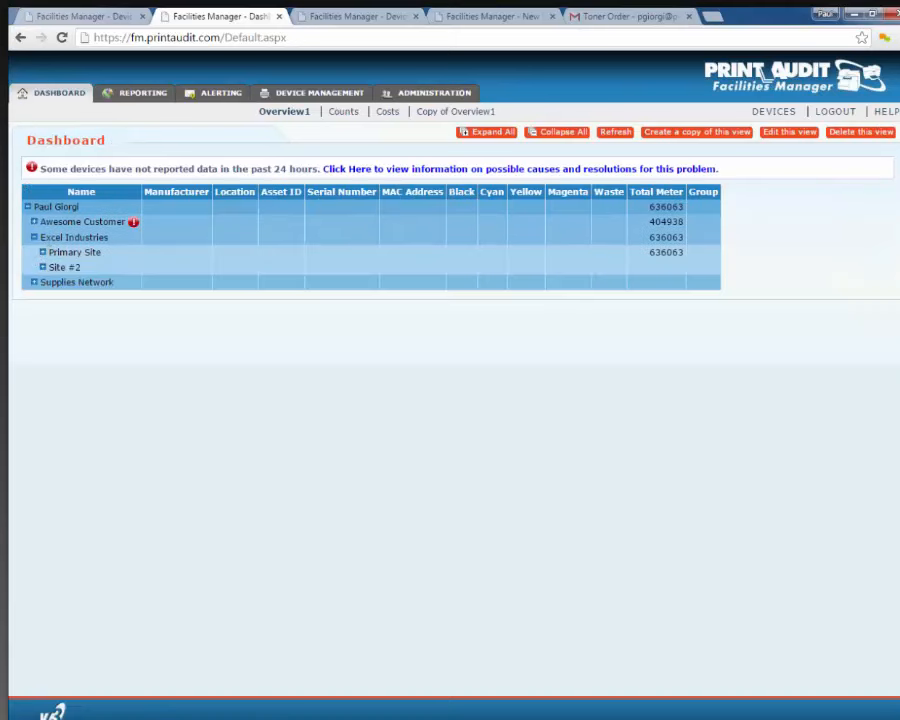
{"action": "left_click_drag", "start_coordinate": [41, 237], "coordinate": [108, 238]}
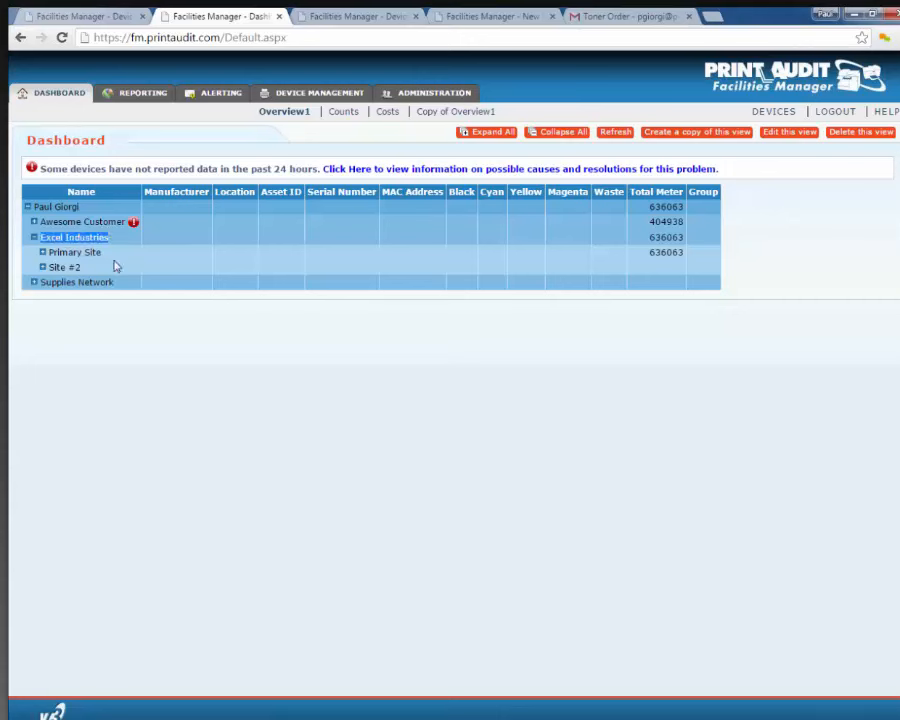
- Compare the Primary Site and Site #2 entries under Excel Industries, review the Primary Site device list, and collapse it again
{"action": "left_click_drag", "start_coordinate": [48, 252], "coordinate": [105, 254]}
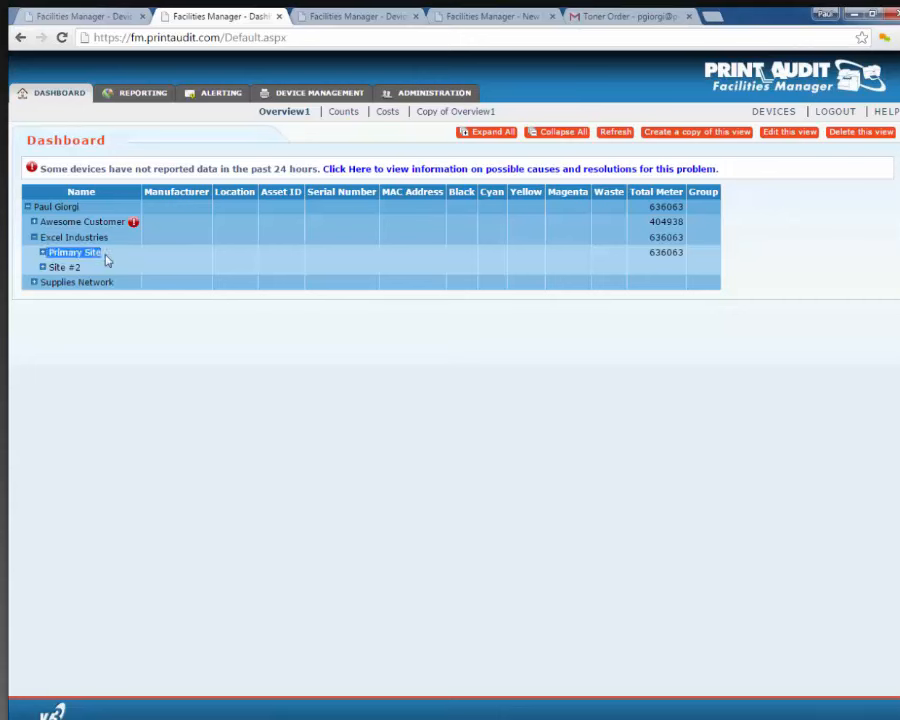
{"action": "left_click_drag", "start_coordinate": [48, 267], "coordinate": [90, 268]}
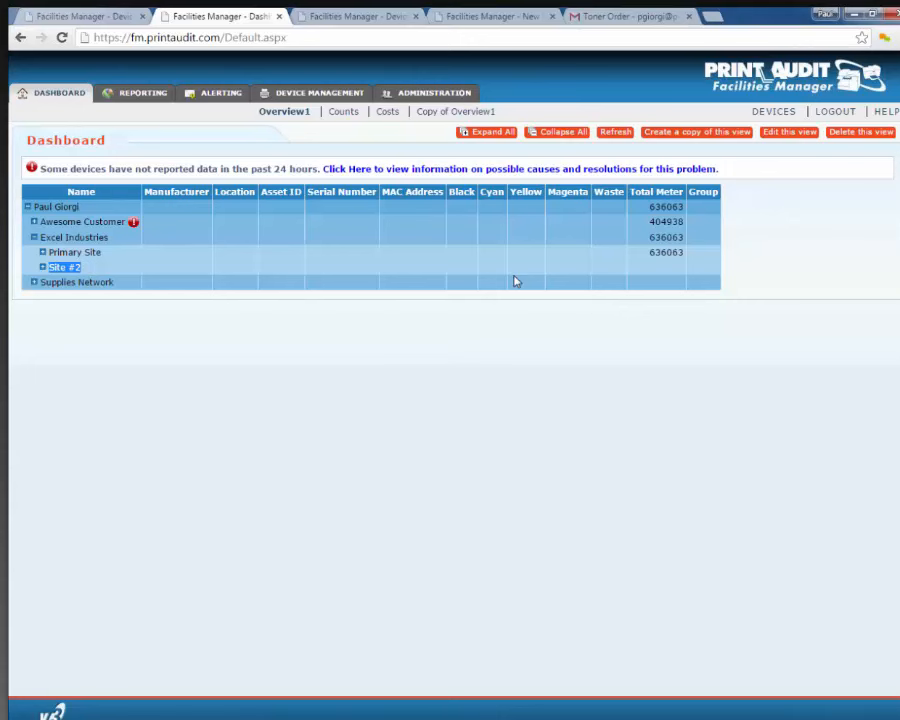
{"action": "left_click", "coordinate": [44, 268]}
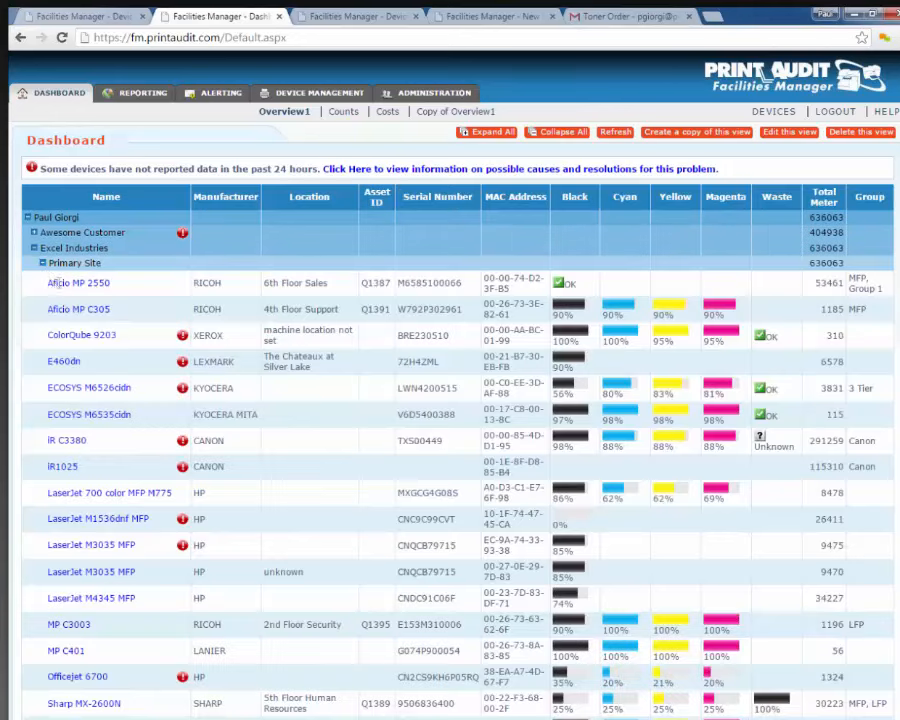
{"action": "left_click", "coordinate": [43, 263]}
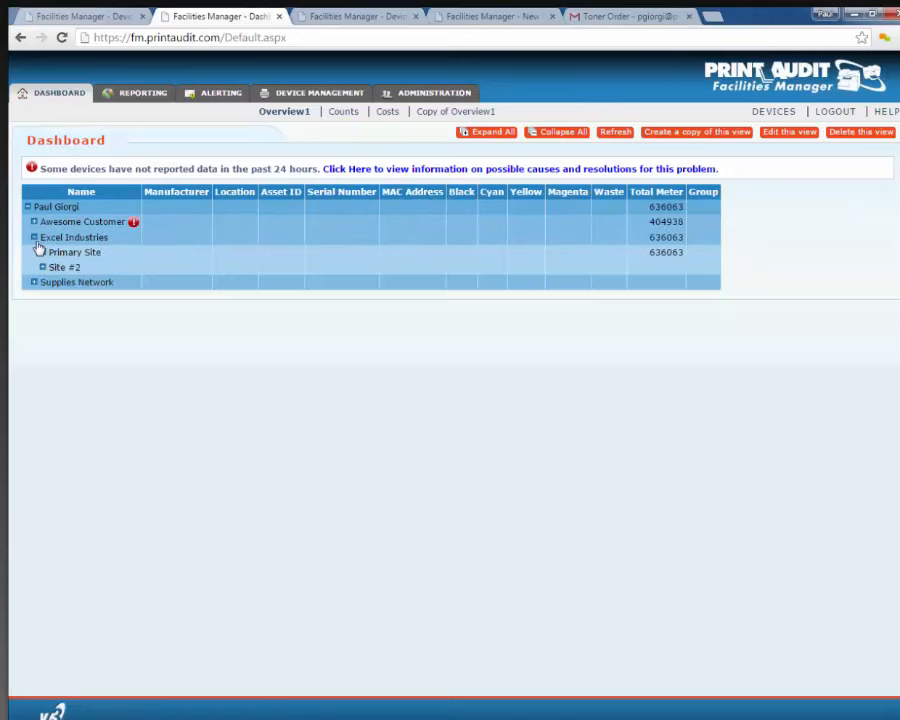
{"action": "left_click", "coordinate": [42, 253]}
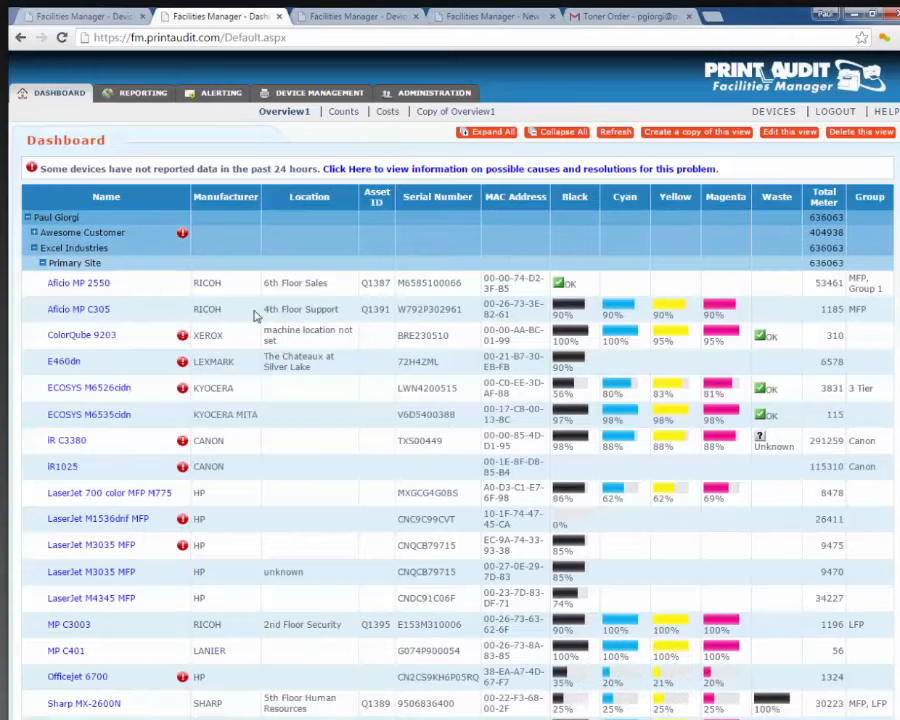
{"action": "left_click", "coordinate": [42, 262]}
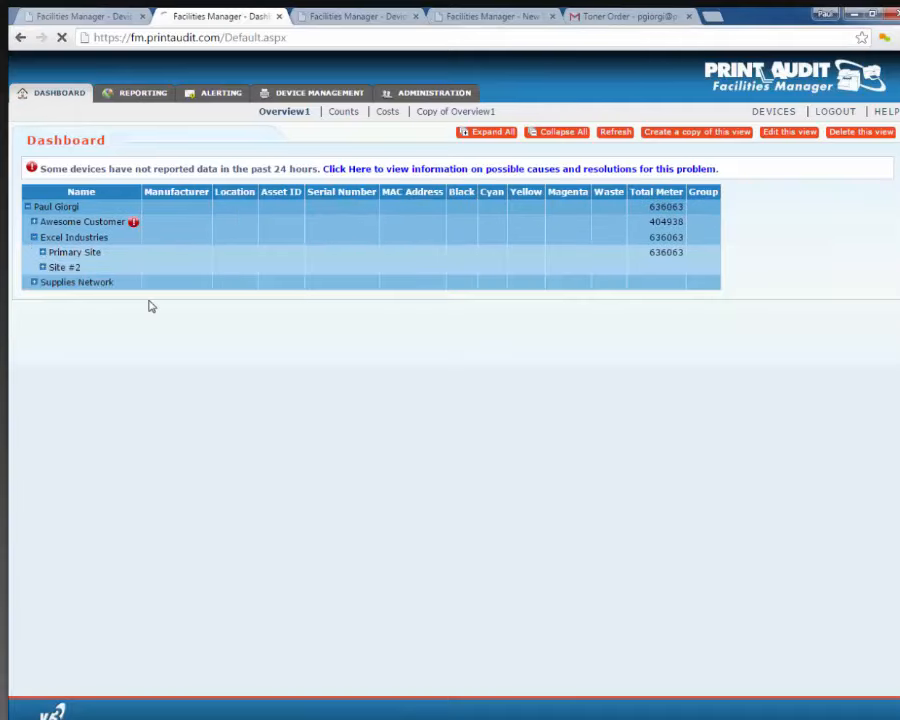